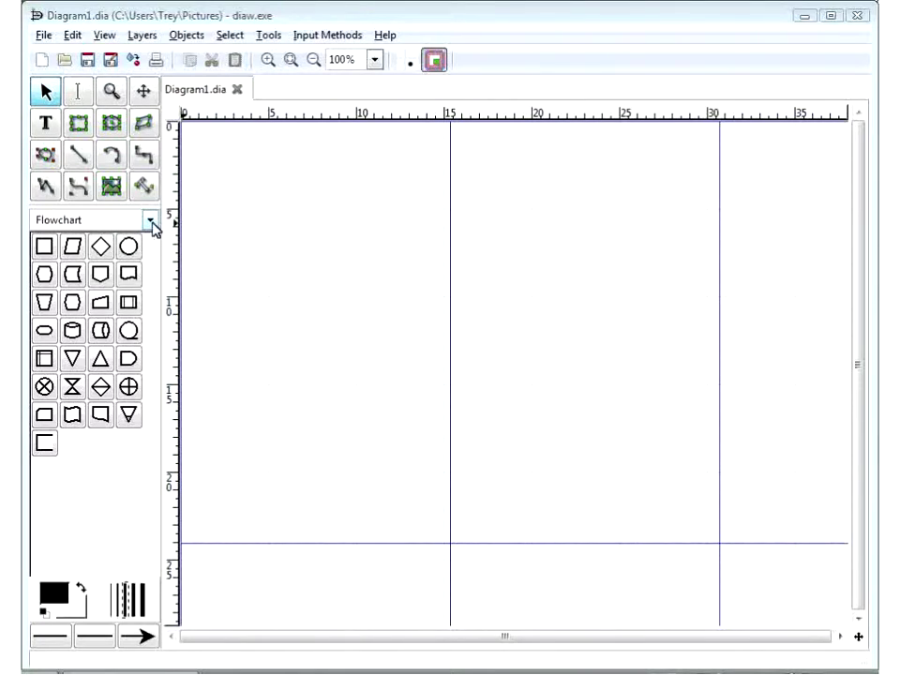
Switch the shape palette to the ER sheet under Other sheets
{"action": "left_click", "coordinate": [150, 221]}
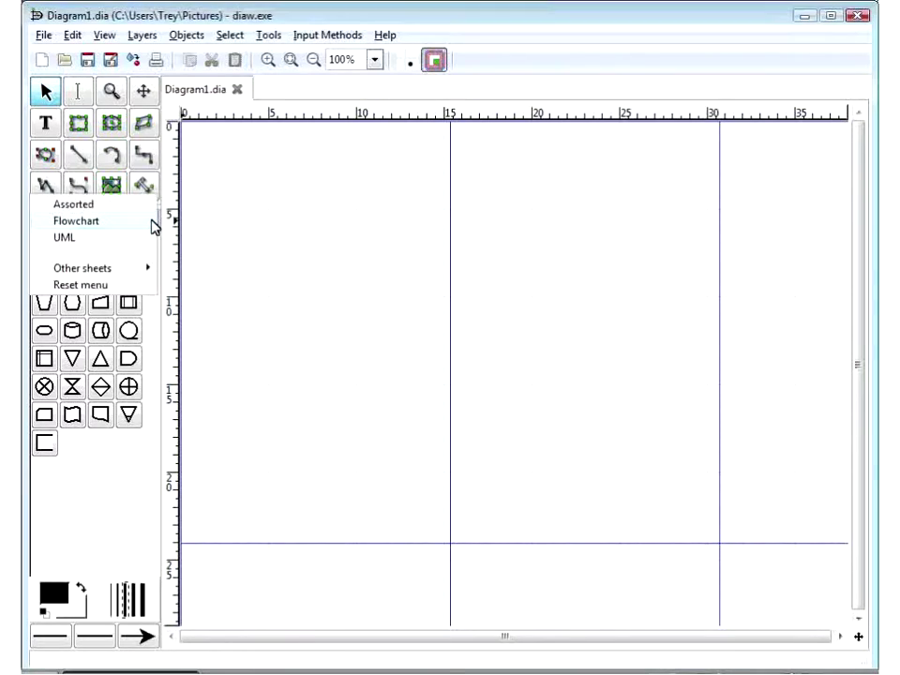
{"action": "left_click", "coordinate": [158, 233]}
{"action": "left_click", "coordinate": [160, 225]}
{"action": "mouse_move", "coordinate": [133, 269]}
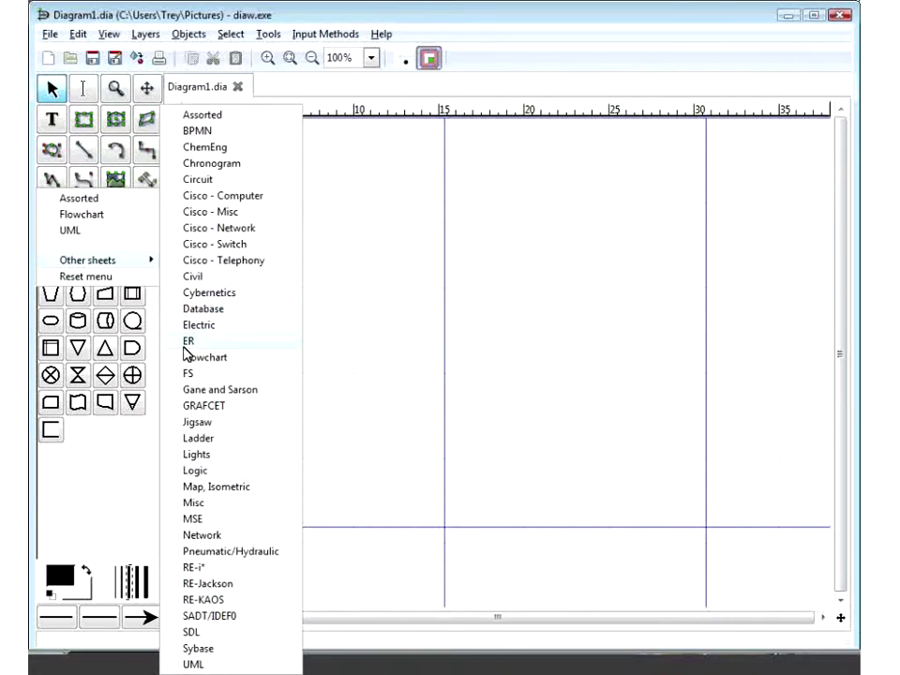
{"action": "left_click", "coordinate": [188, 343]}
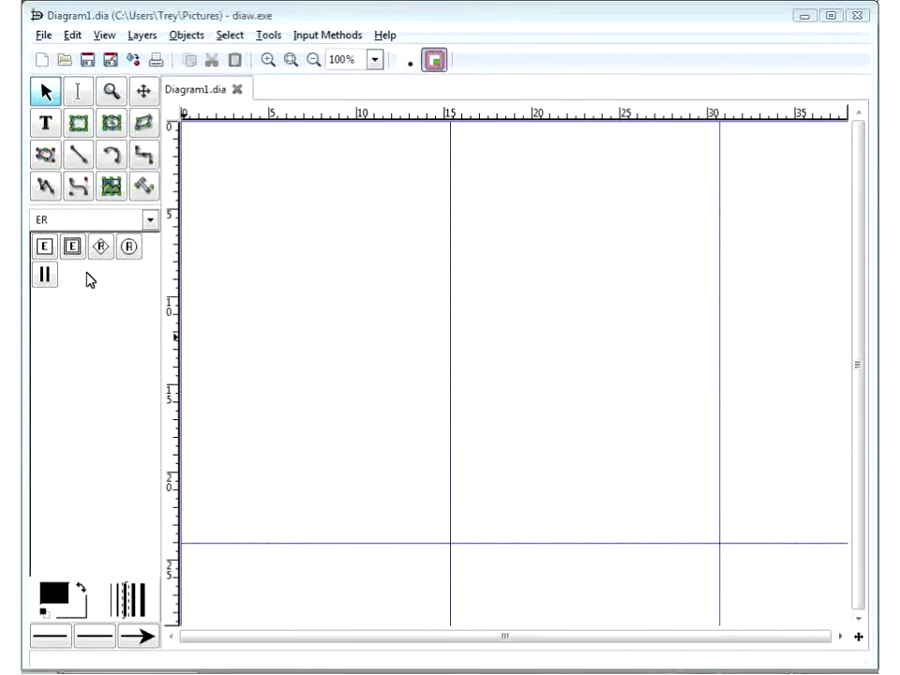
Place an ER entity box mid-page and name it Student
{"action": "left_click", "coordinate": [44, 248]}
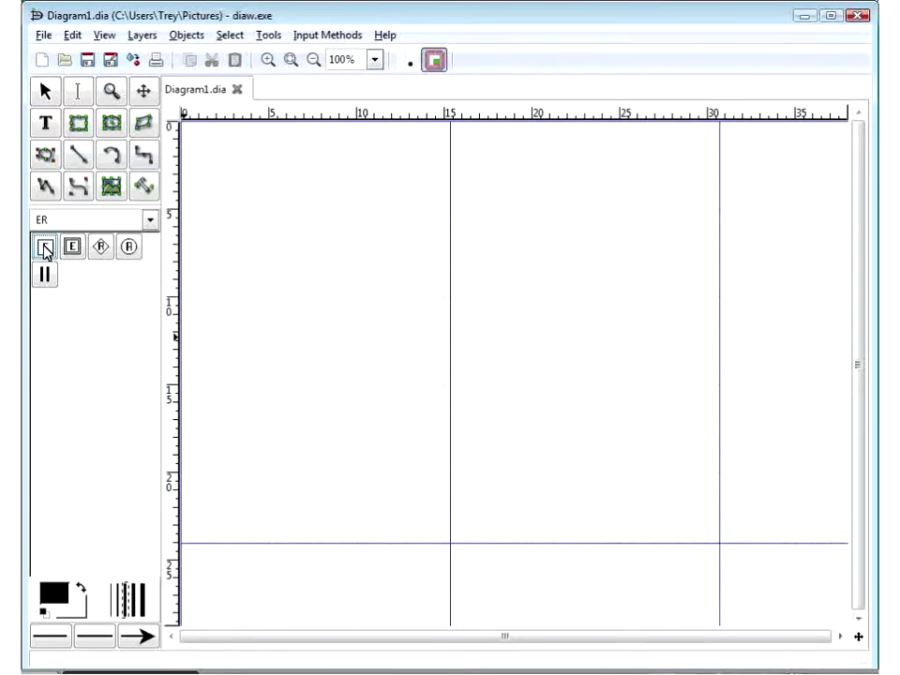
{"action": "left_click", "coordinate": [393, 380]}
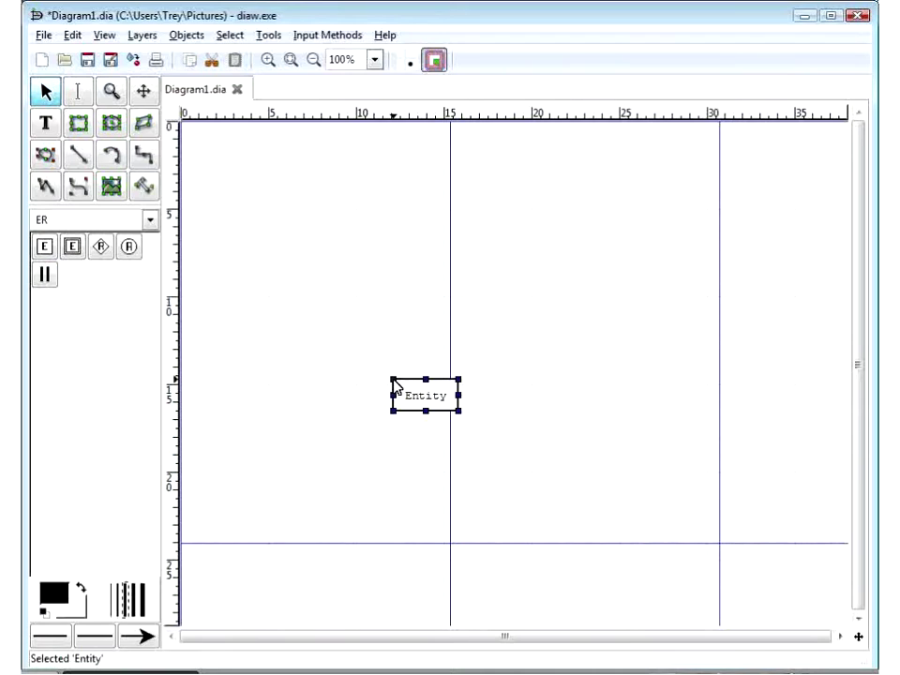
{"action": "left_click", "coordinate": [367, 387]}
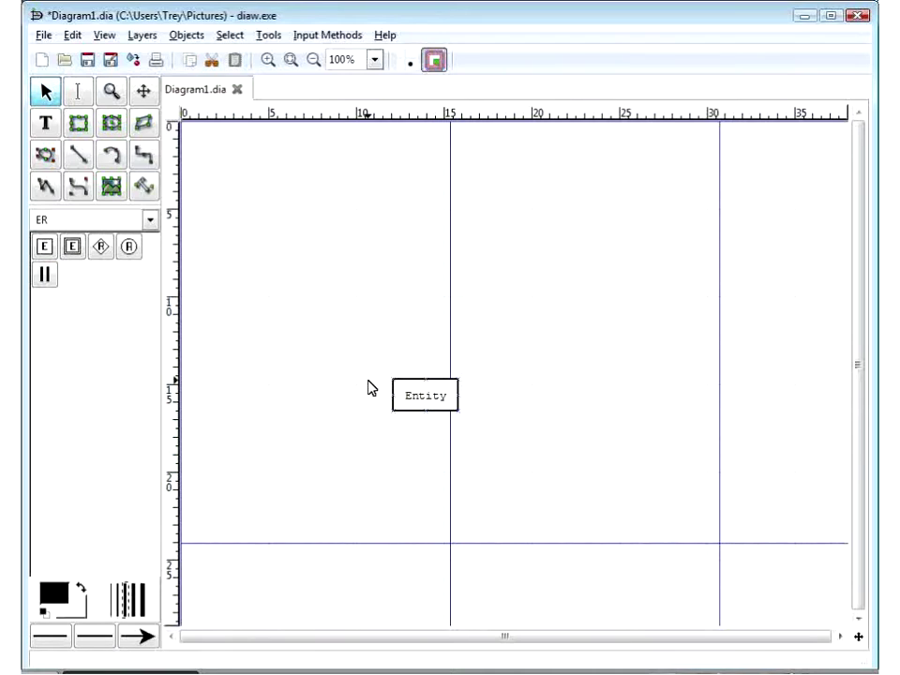
{"action": "double_click", "coordinate": [427, 398]}
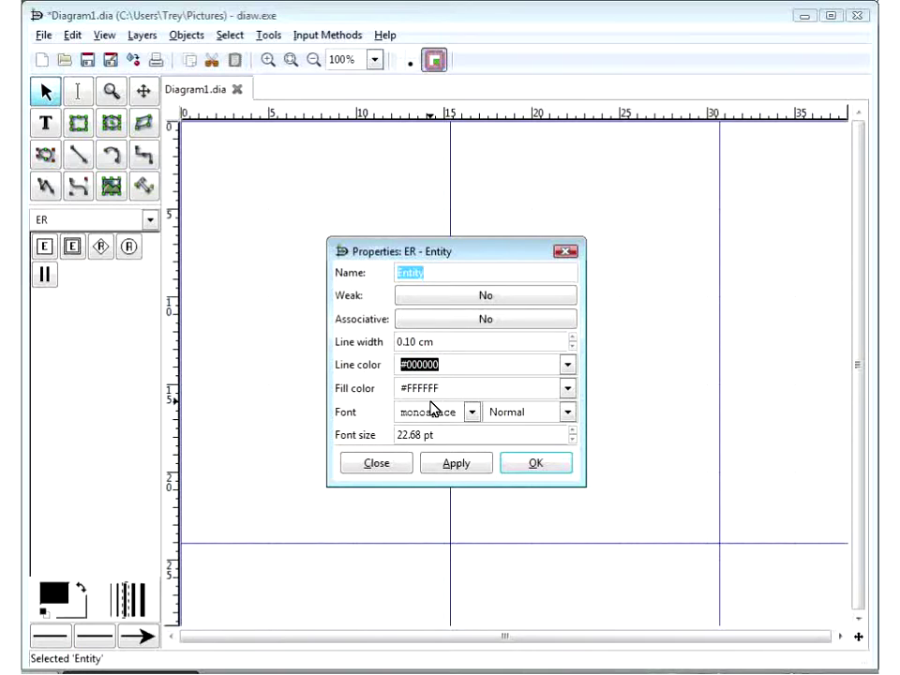
{"action": "type", "text": "Student"}
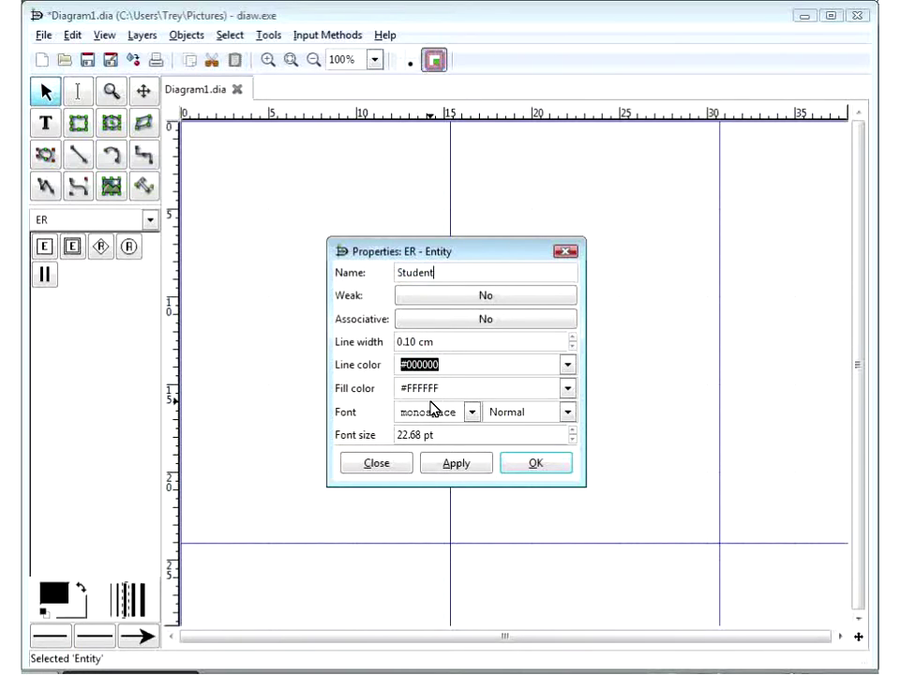
{"action": "left_click", "coordinate": [534, 465]}
Correct the entity's name to Student in its Properties dialog
{"action": "right_click", "coordinate": [450, 399]}
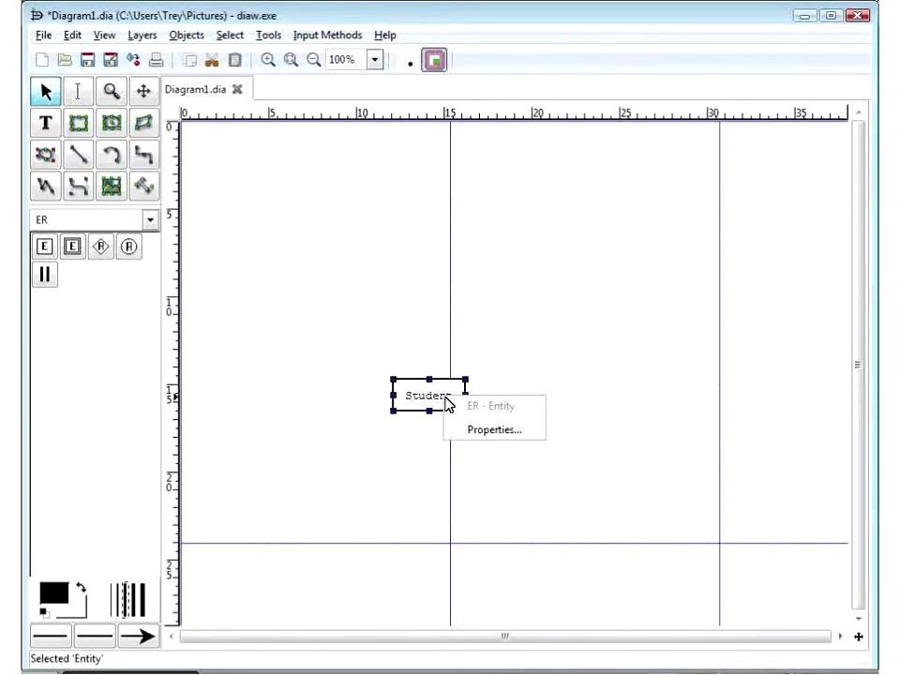
{"action": "left_click", "coordinate": [473, 431]}
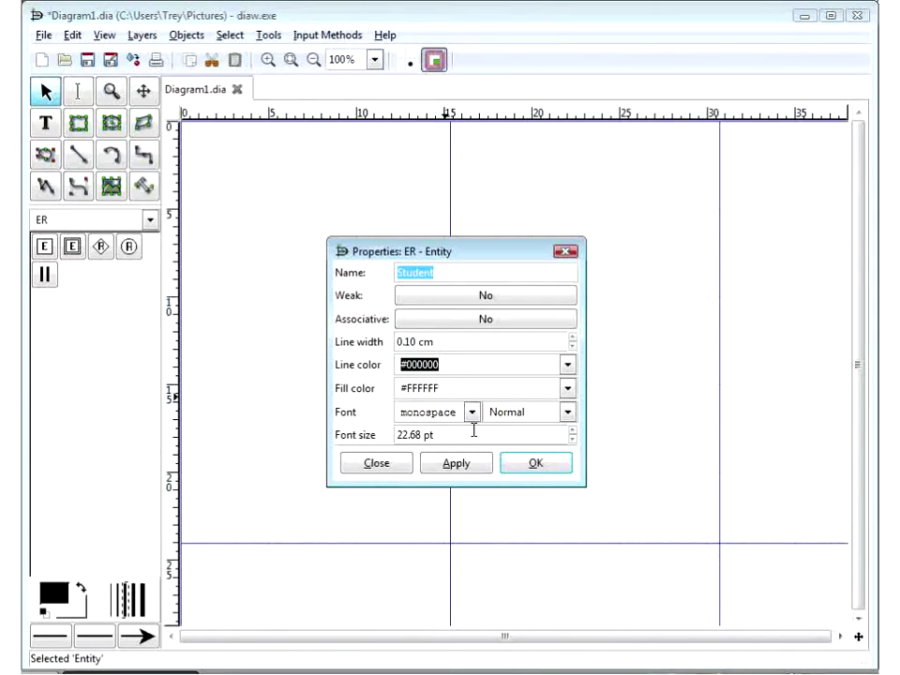
{"action": "type", "text": "Sten"}
{"action": "key", "text": "BackSpace"}
{"action": "key", "text": "BackSpace"}
{"action": "type", "text": "udent"}
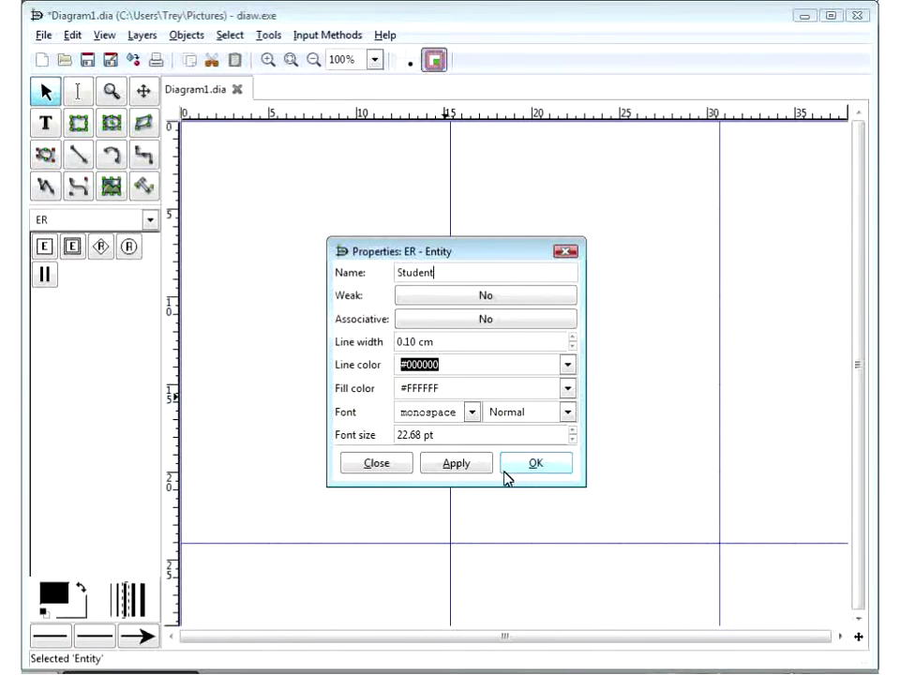
{"action": "left_click", "coordinate": [512, 468]}
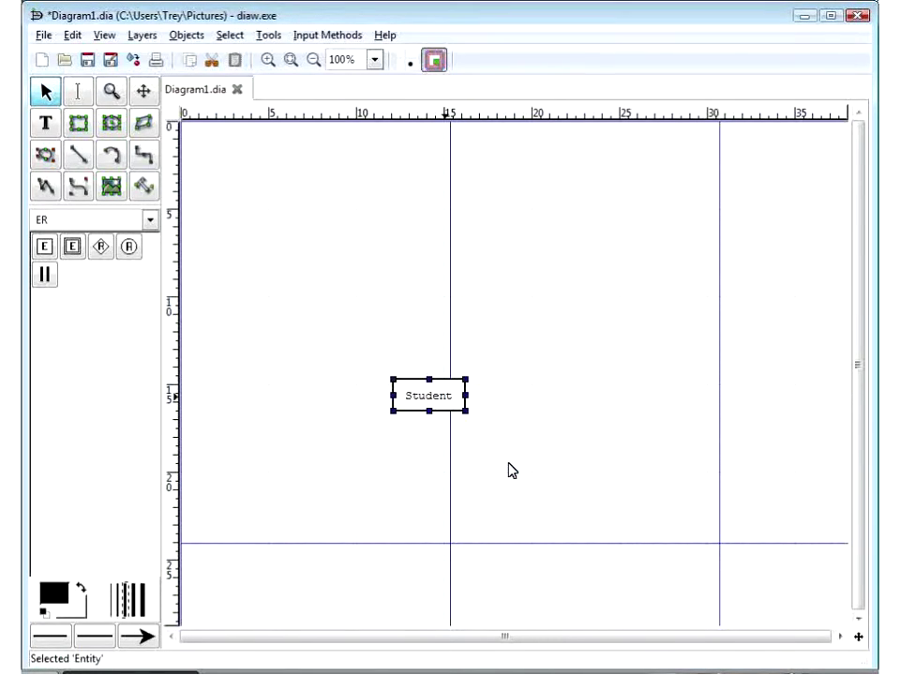
{"action": "double_click", "coordinate": [442, 404]}
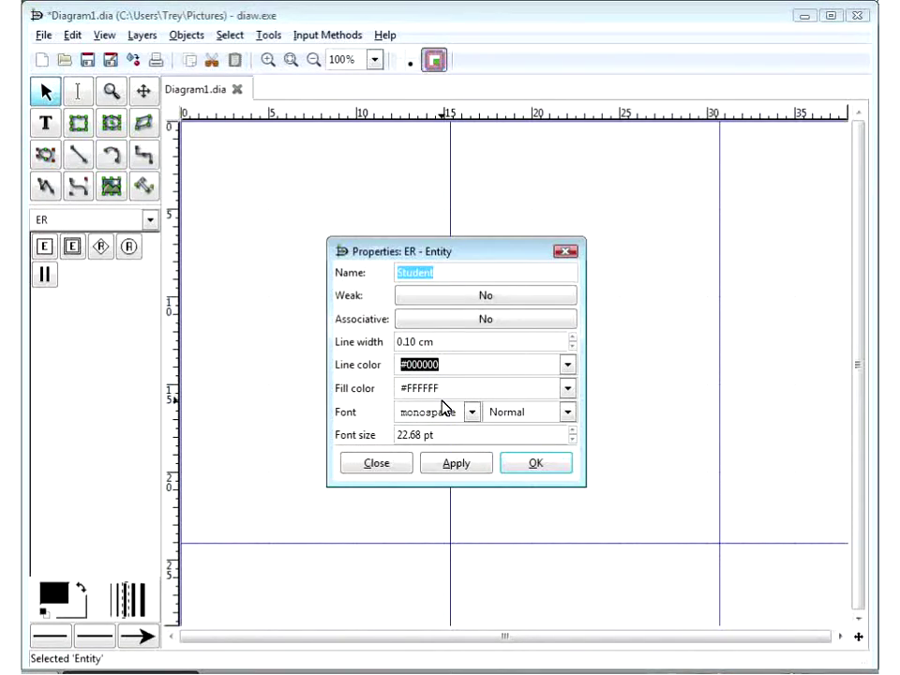
{"action": "left_click_drag", "start_coordinate": [439, 251], "coordinate": [603, 192]}
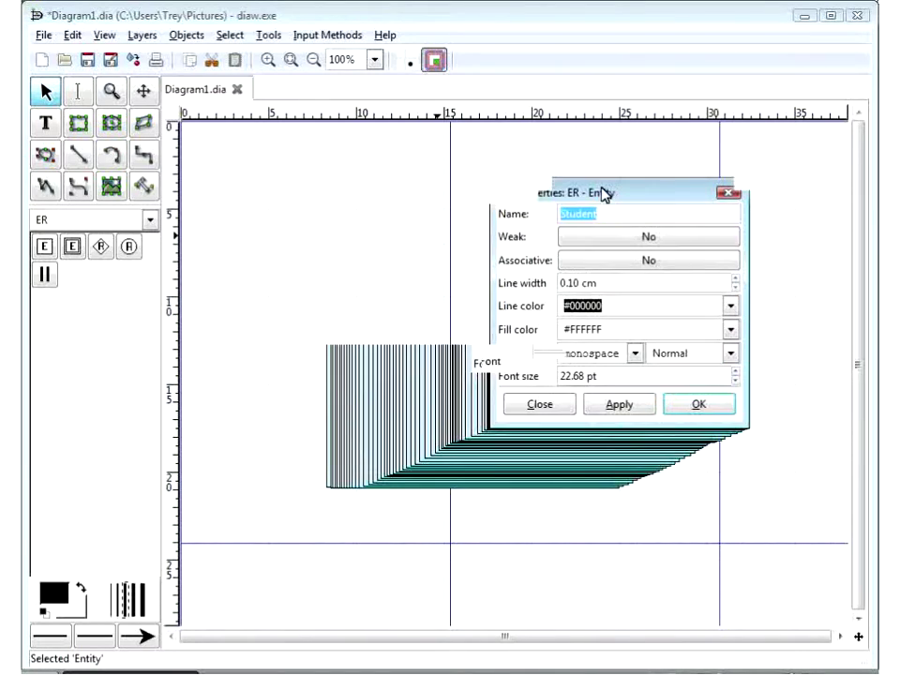
{"action": "left_click", "coordinate": [612, 242]}
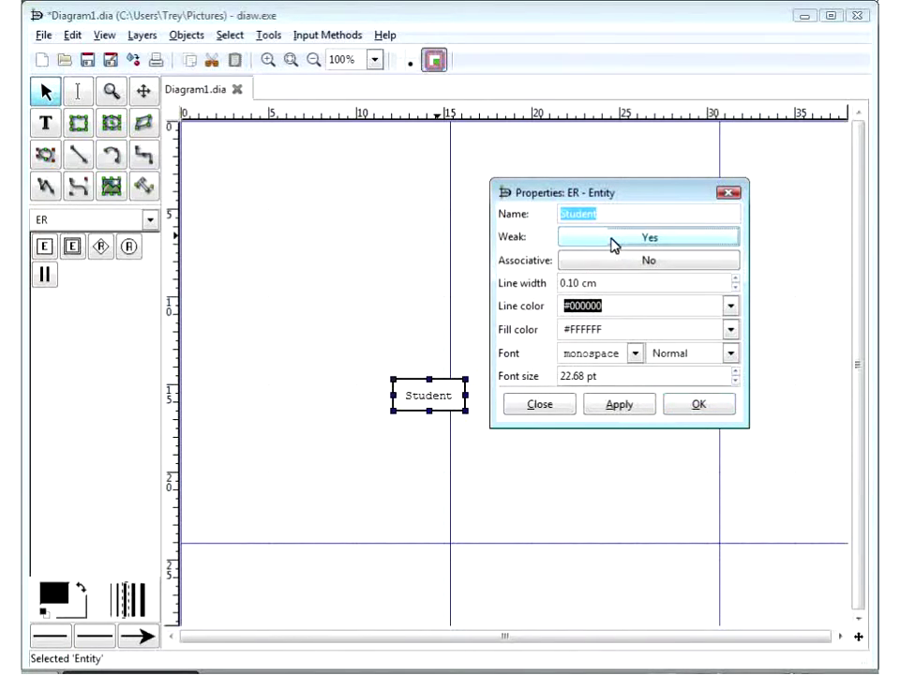
{"action": "left_click", "coordinate": [641, 408]}
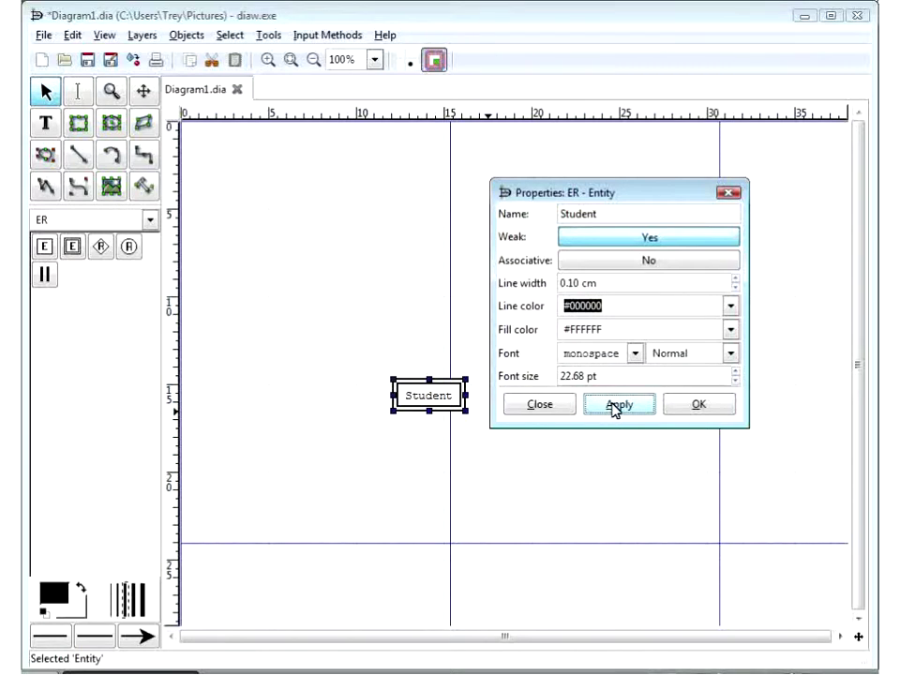
{"action": "left_click", "coordinate": [614, 408]}
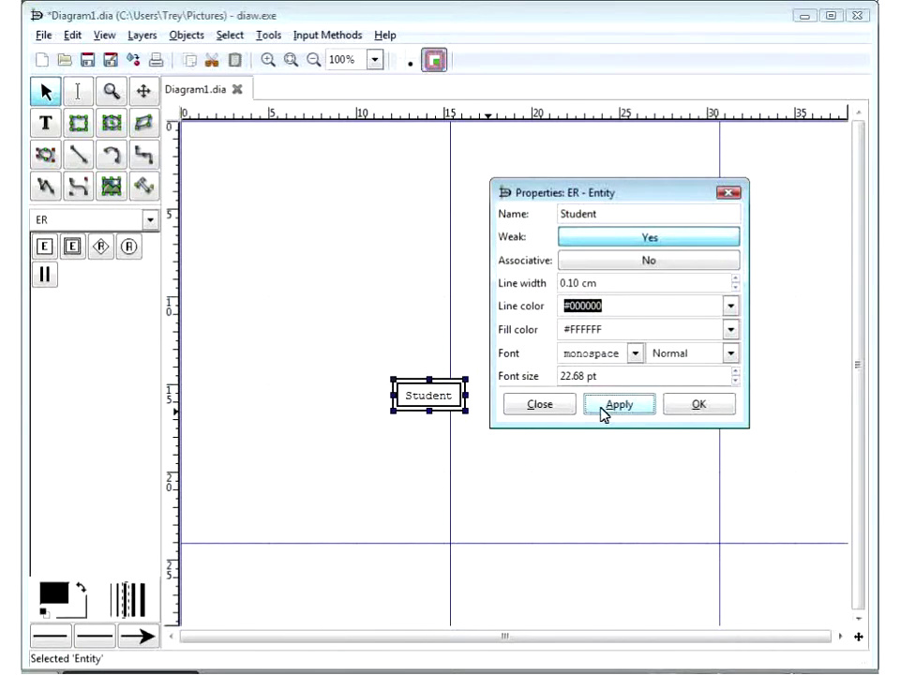
{"action": "left_click", "coordinate": [594, 241]}
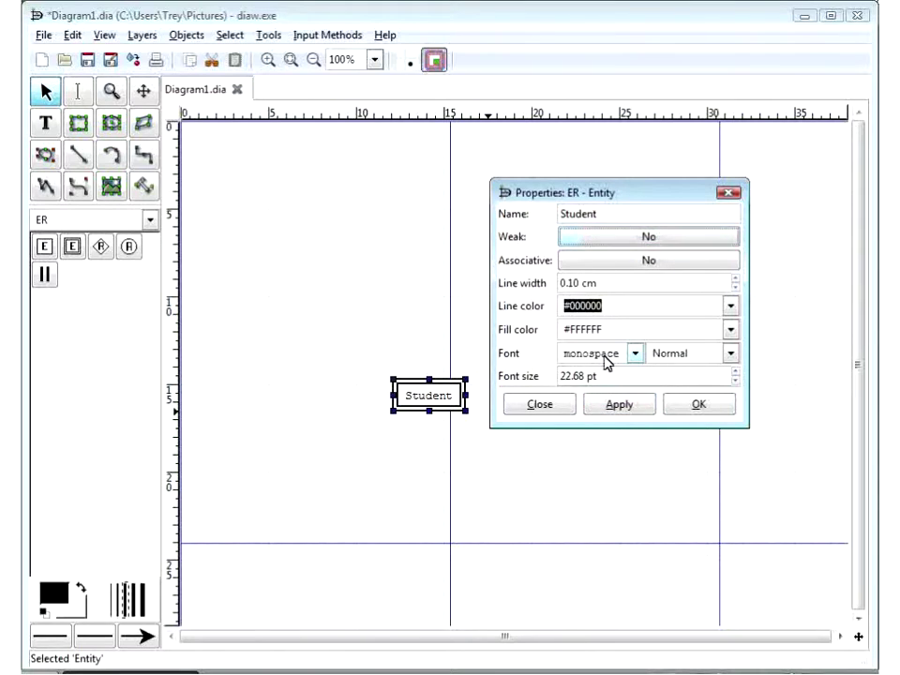
{"action": "left_click", "coordinate": [616, 413]}
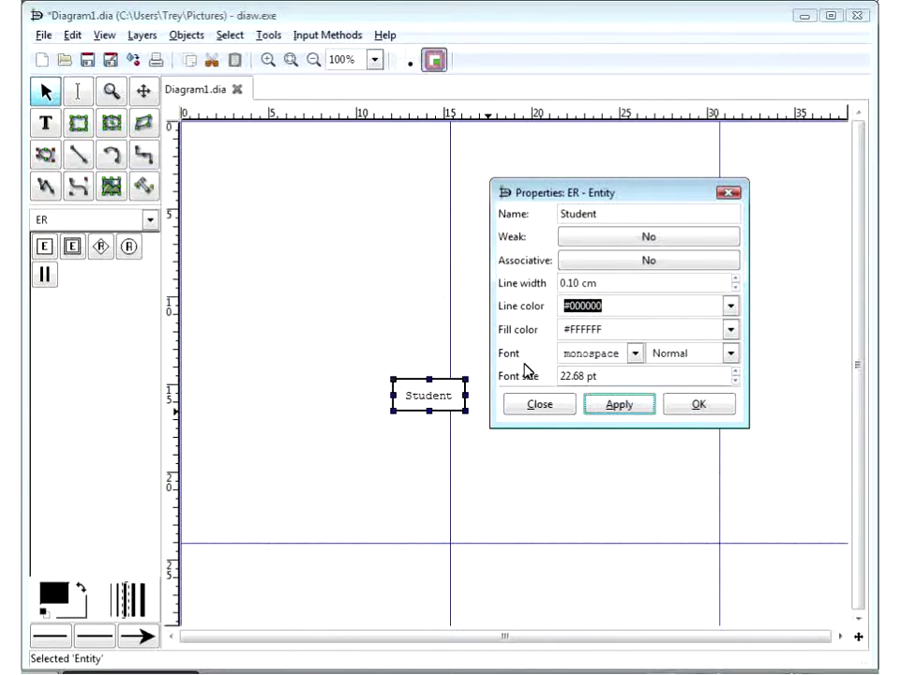
{"action": "left_click", "coordinate": [687, 408]}
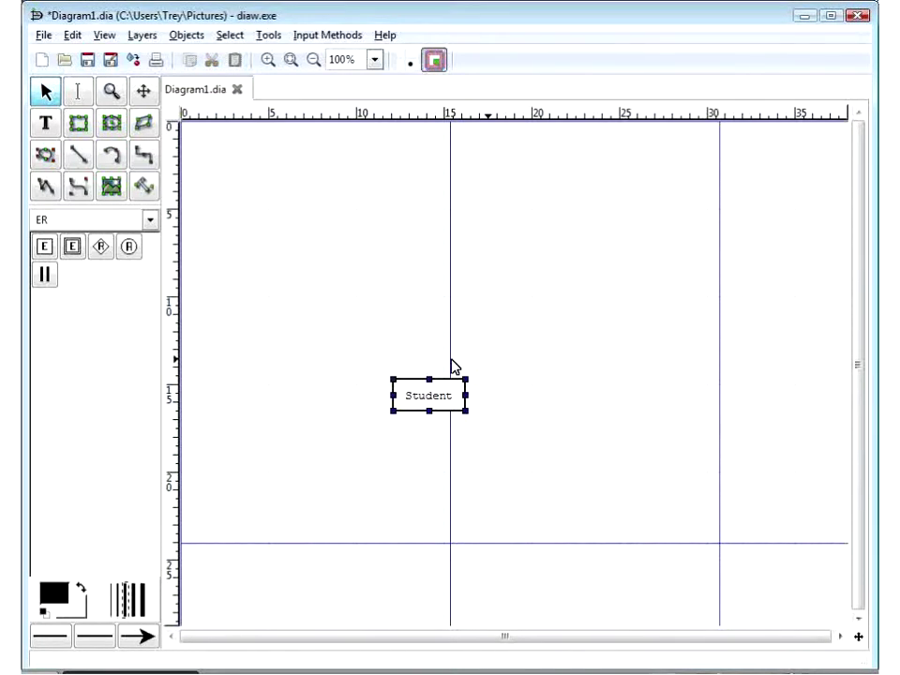
Move the Student entity down-right and add an attribute named Name at upper left
{"action": "left_click_drag", "start_coordinate": [466, 404], "coordinate": [544, 428]}
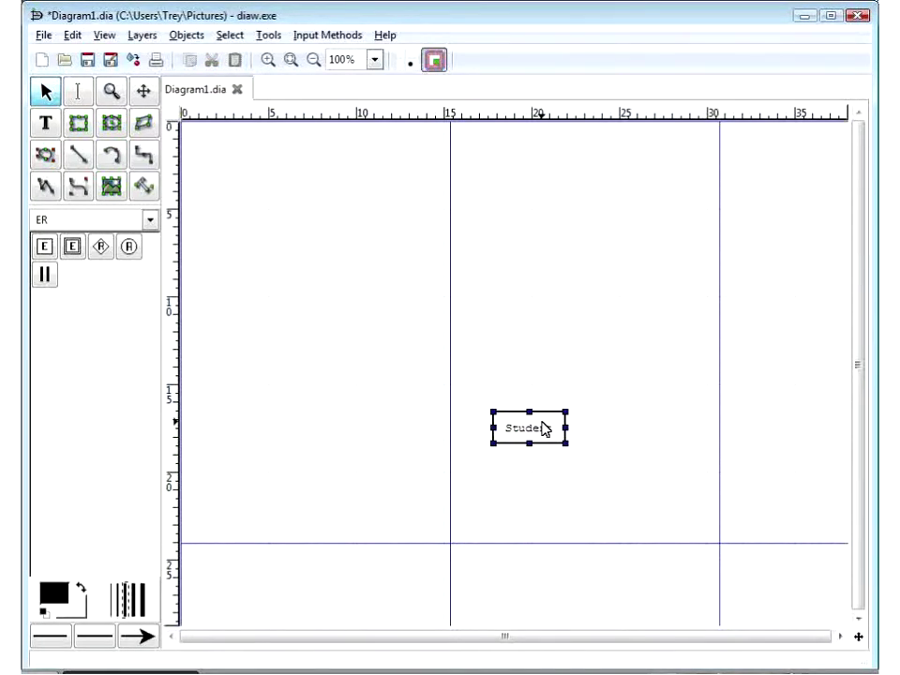
{"action": "left_click", "coordinate": [129, 247]}
{"action": "left_click", "coordinate": [261, 253]}
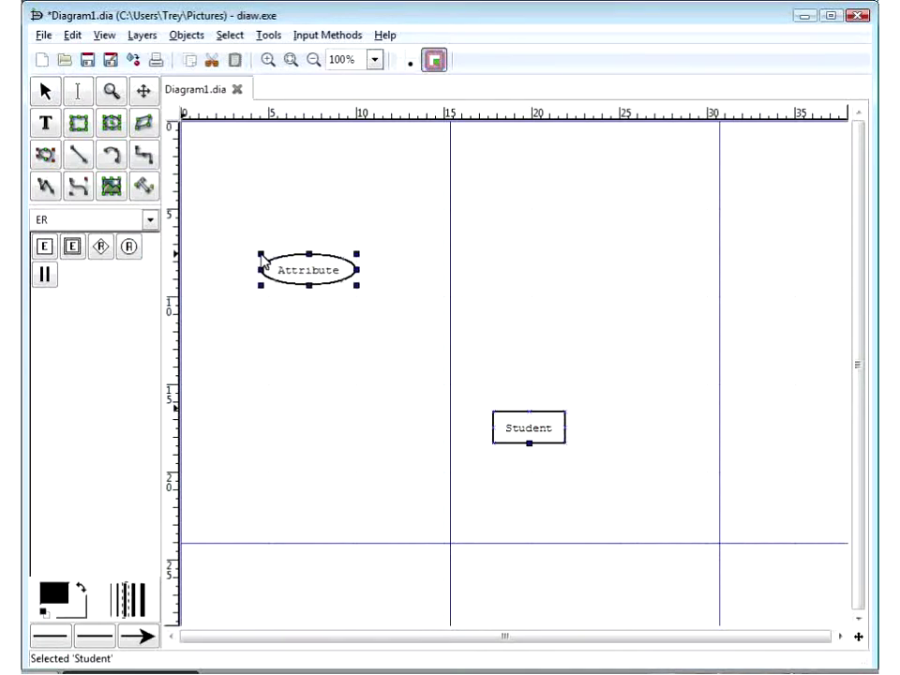
{"action": "double_click", "coordinate": [309, 277]}
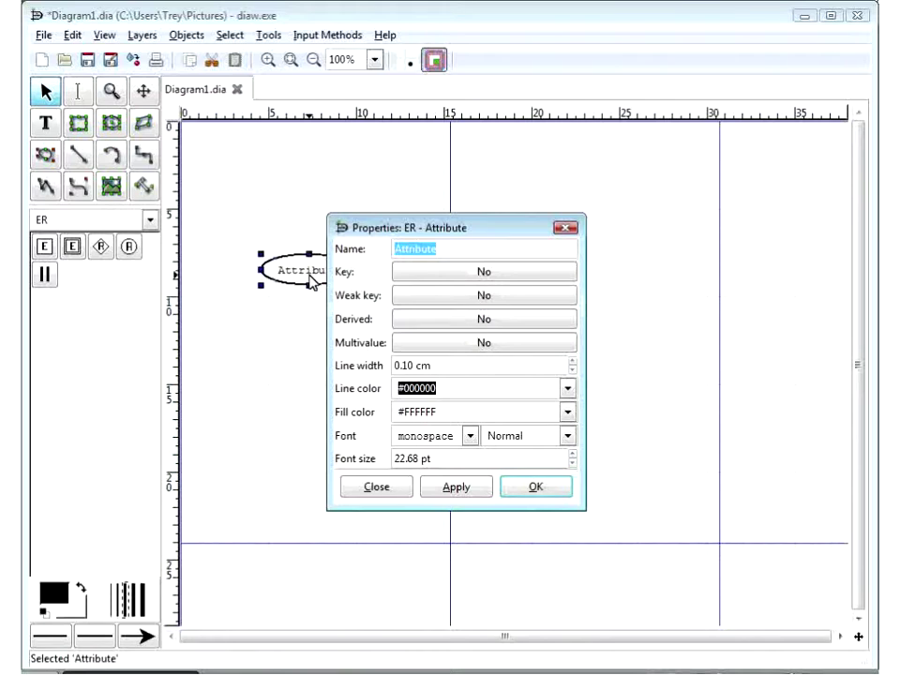
{"action": "type", "text": "na"}
{"action": "left_click", "coordinate": [513, 493]}
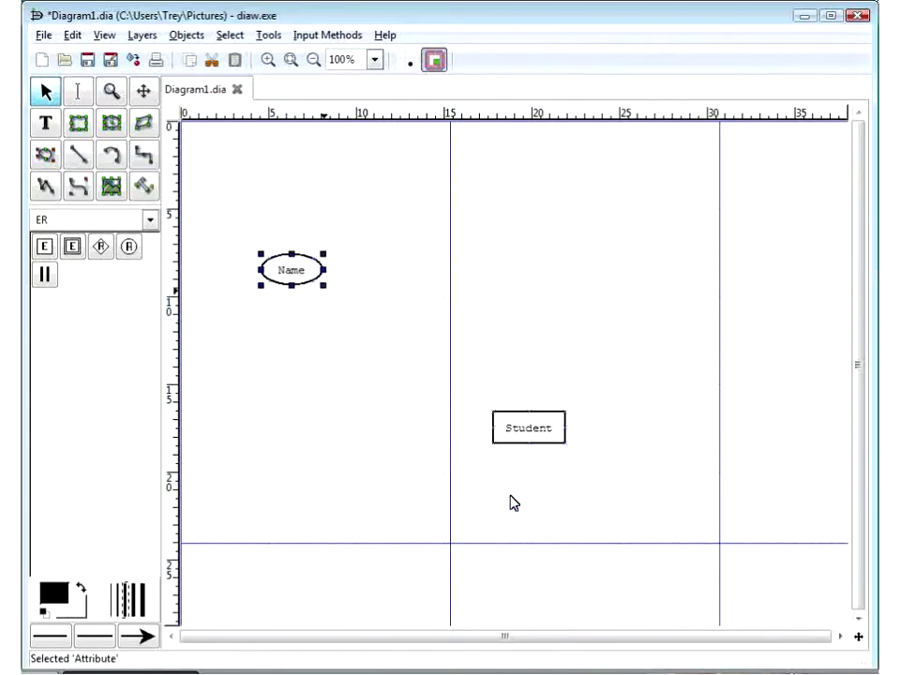
Add a second attribute, Student Number, set as the key attribute
{"action": "left_click", "coordinate": [130, 247]}
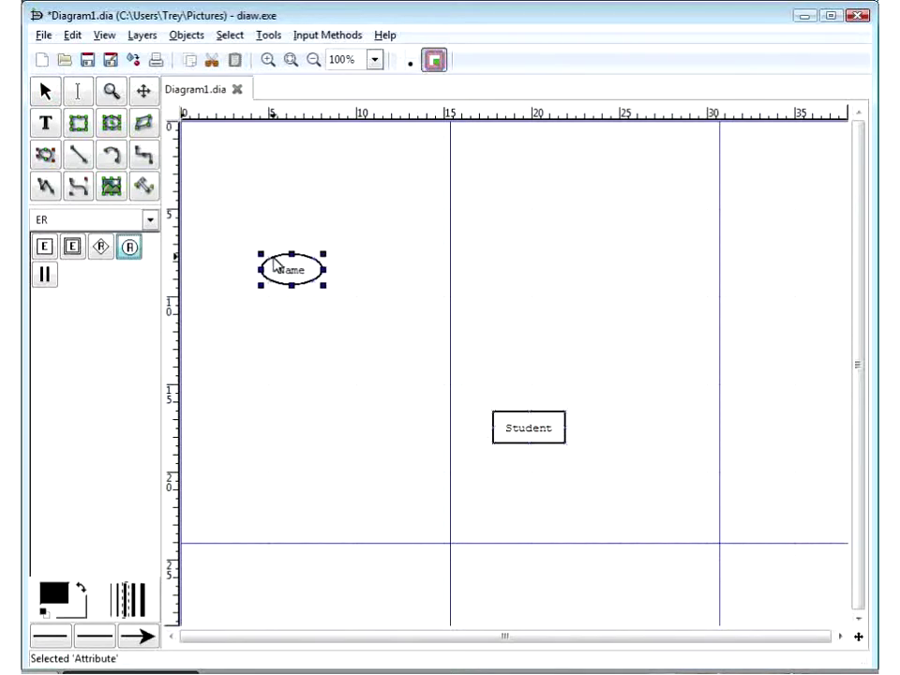
{"action": "left_click", "coordinate": [399, 281]}
{"action": "double_click", "coordinate": [440, 301]}
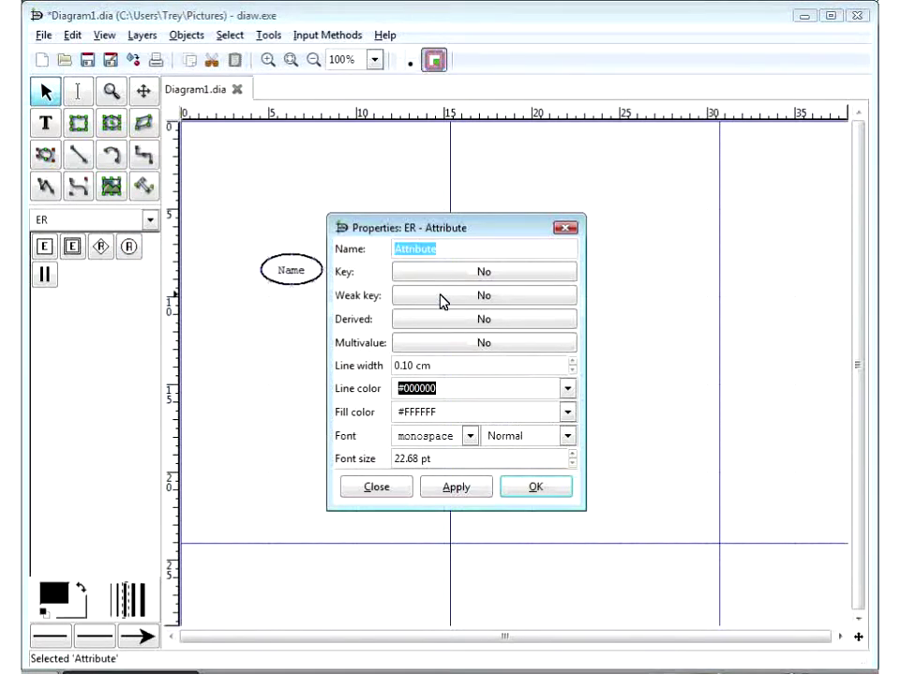
{"action": "type", "text": "s"}
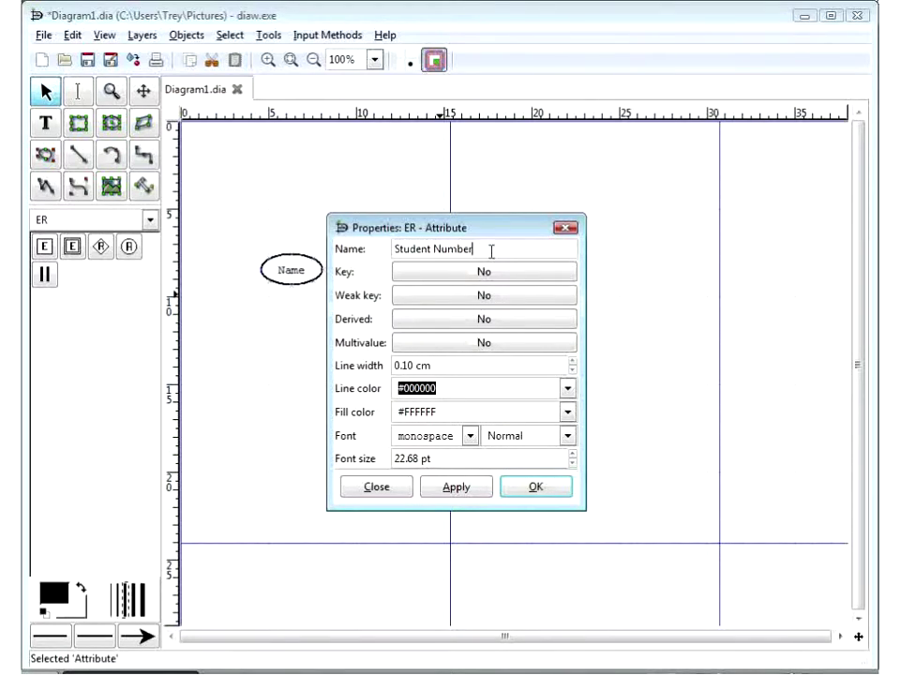
{"action": "left_click_drag", "start_coordinate": [466, 246], "coordinate": [345, 242]}
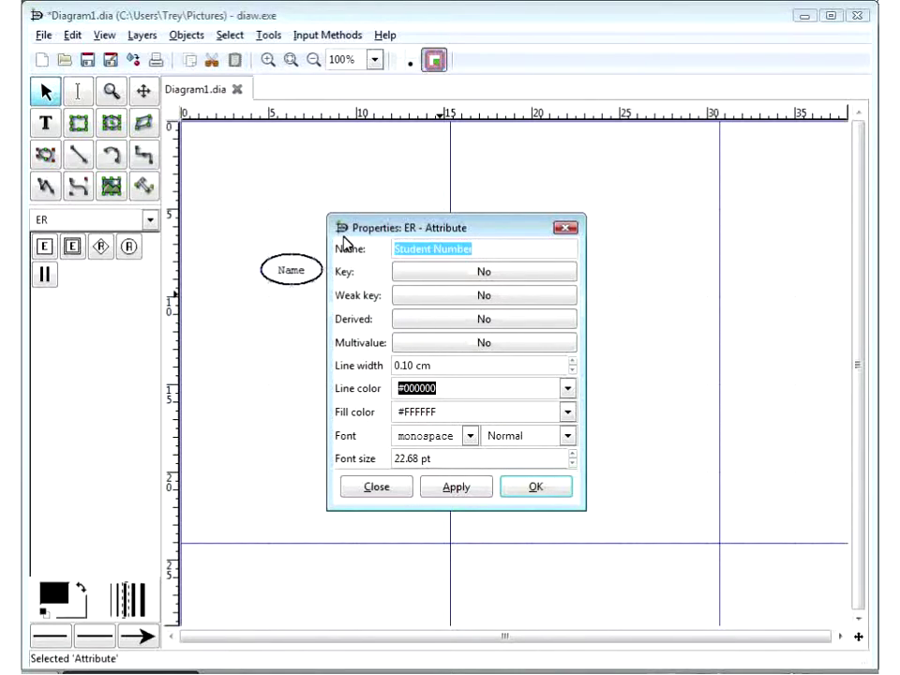
{"action": "left_click", "coordinate": [457, 277]}
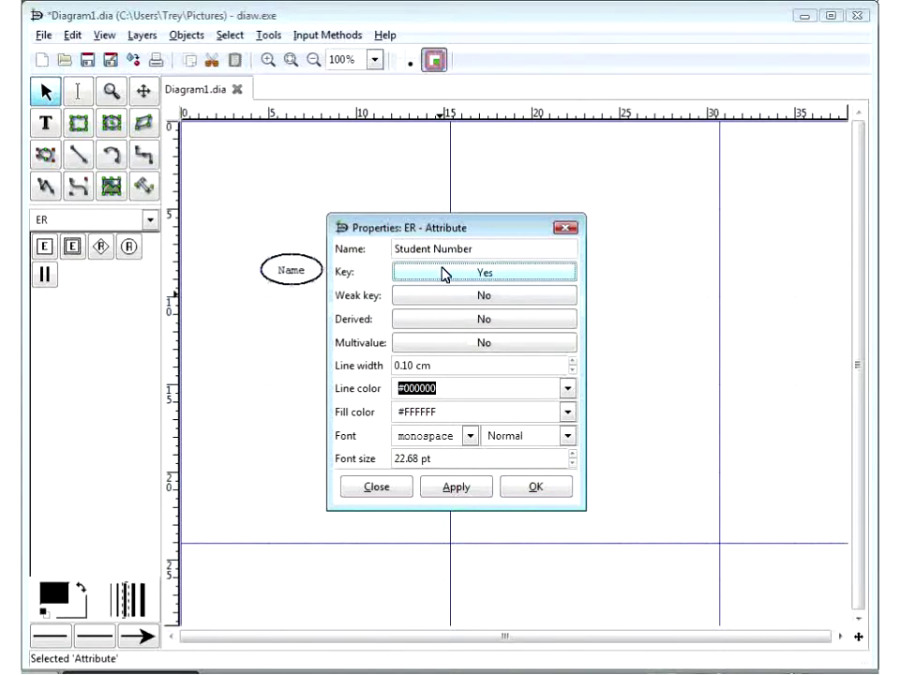
{"action": "left_click", "coordinate": [530, 488]}
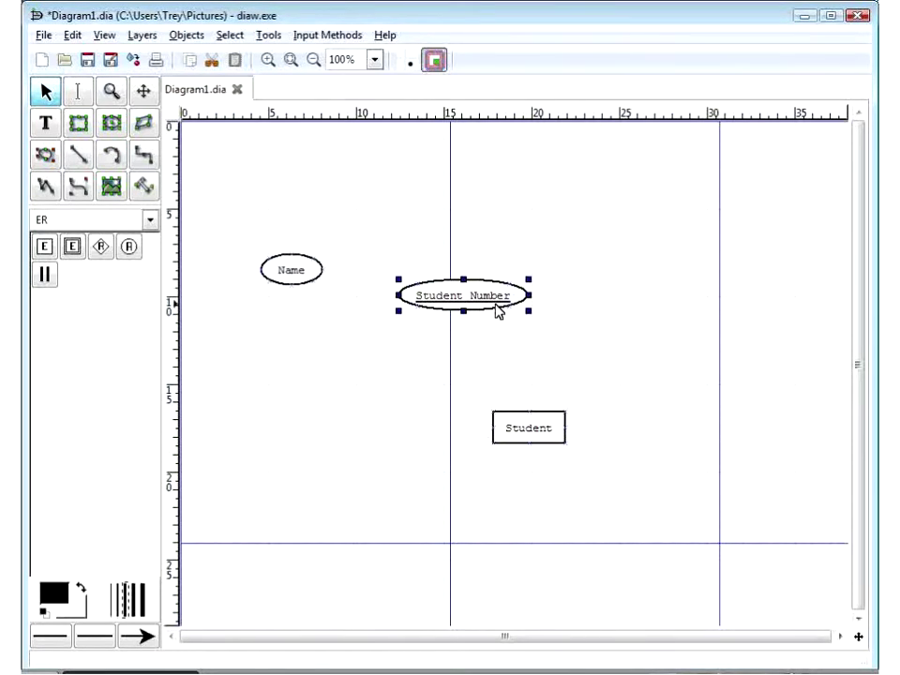
{"action": "left_click", "coordinate": [418, 275]}
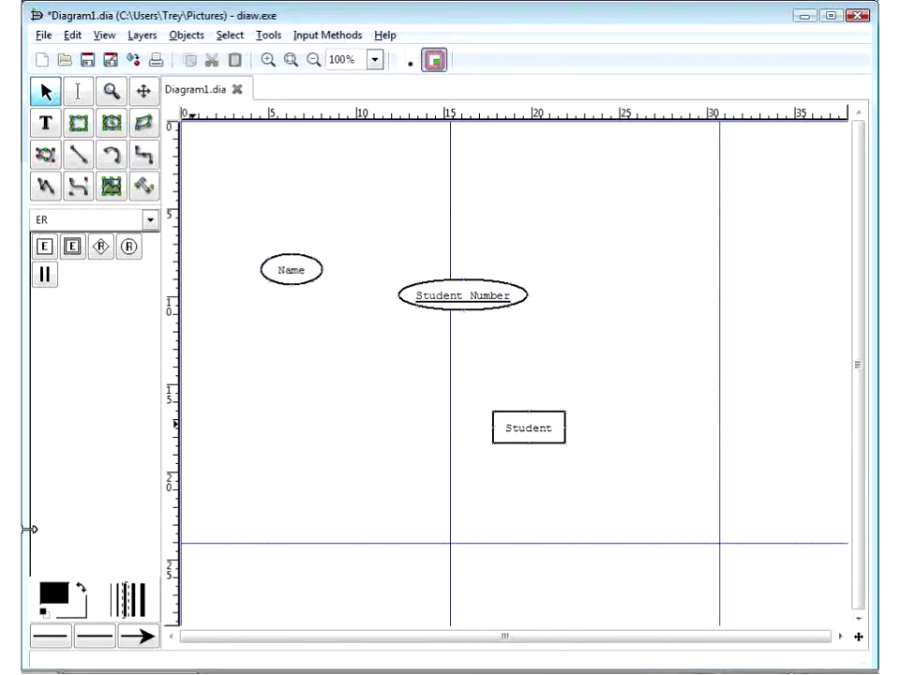
{"action": "double_click", "coordinate": [459, 302]}
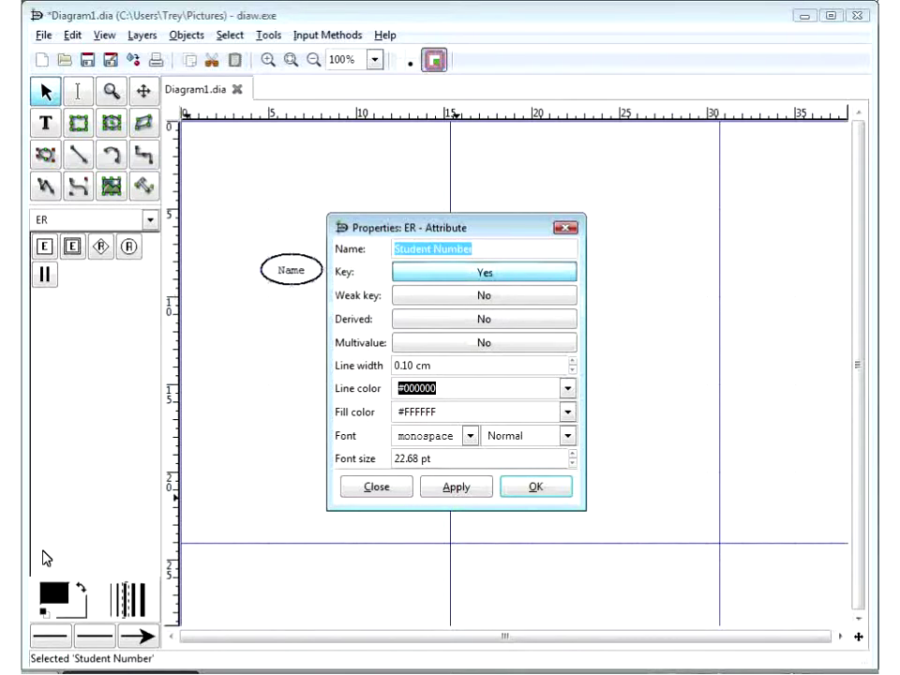
{"action": "left_click", "coordinate": [47, 559]}
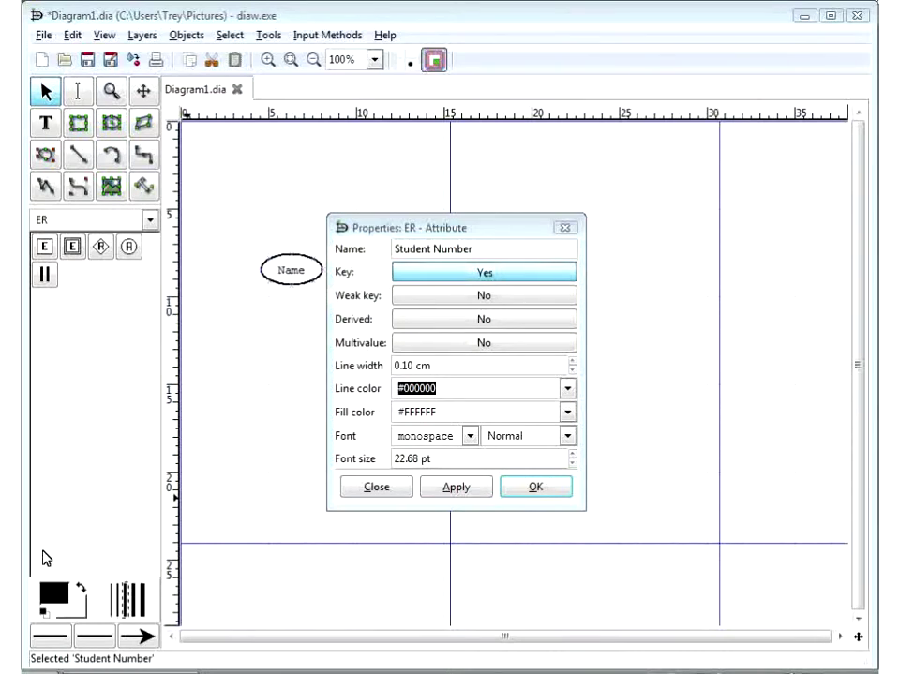
{"action": "left_click", "coordinate": [409, 303]}
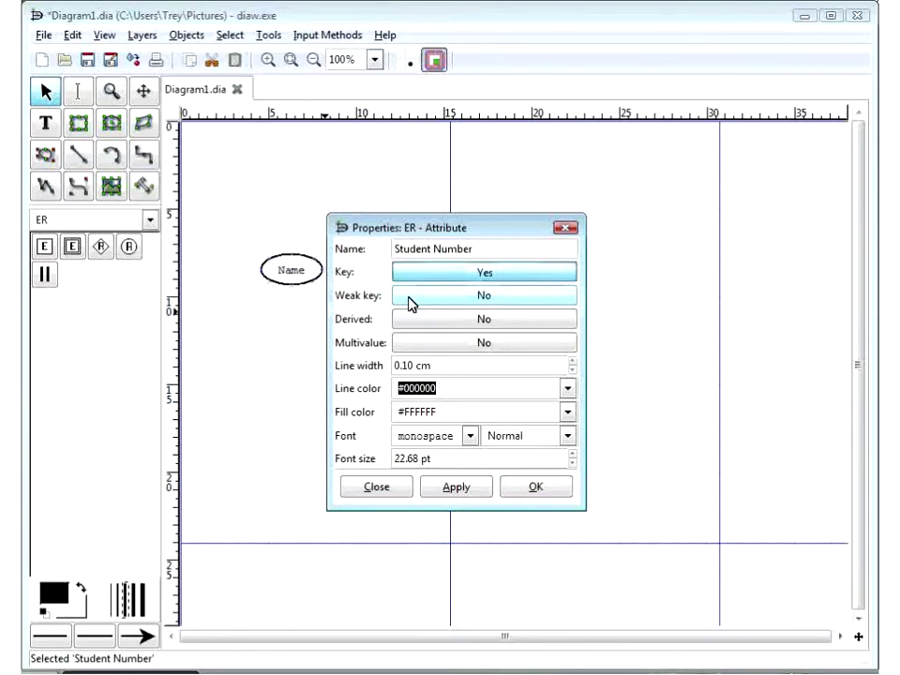
{"action": "left_click", "coordinate": [410, 302]}
{"action": "left_click", "coordinate": [526, 492]}
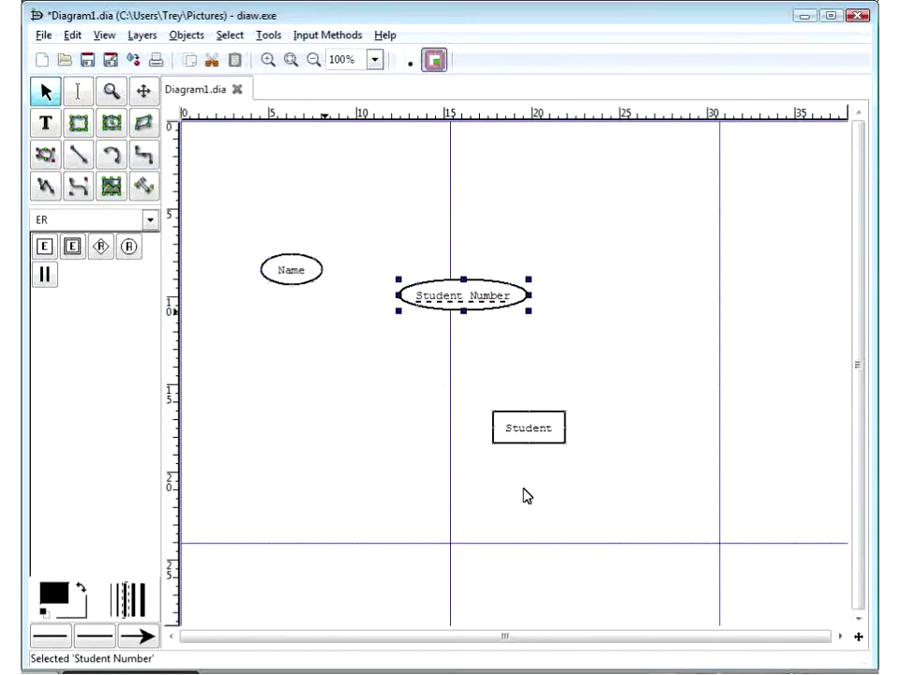
{"action": "double_click", "coordinate": [473, 294]}
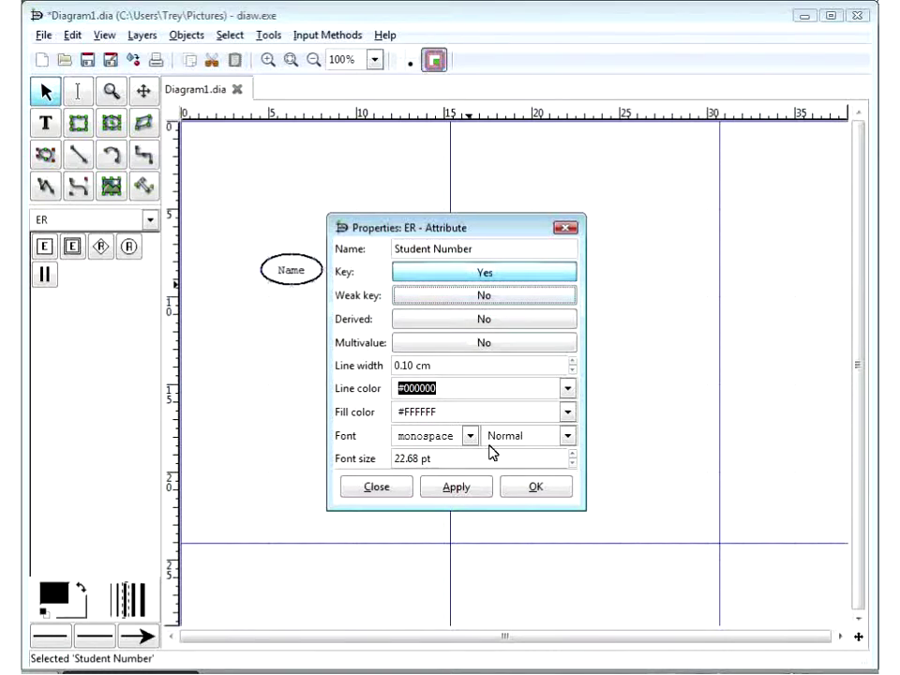
{"action": "left_click", "coordinate": [553, 496]}
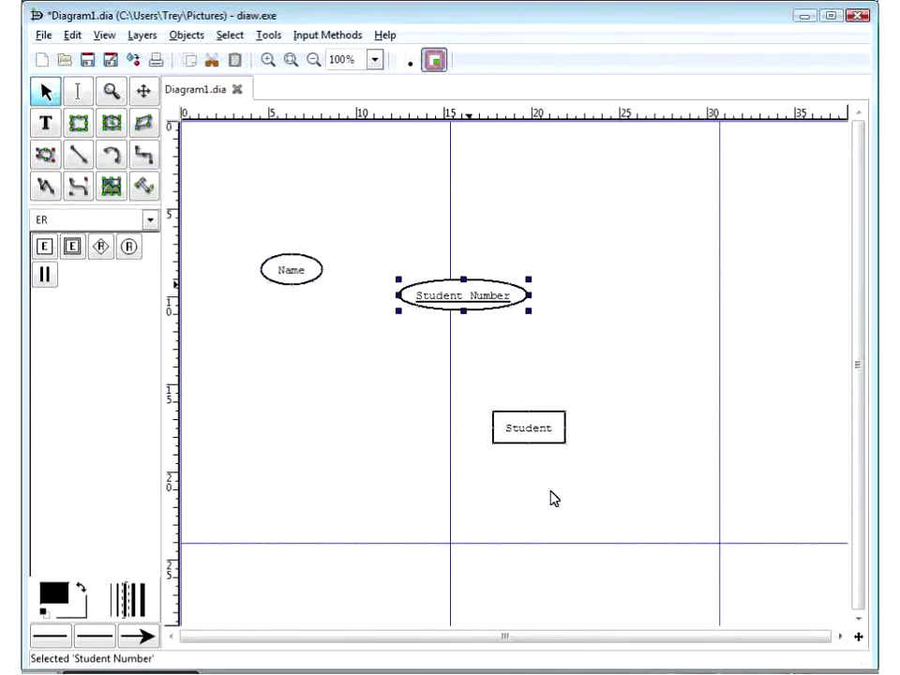
Move the Name and Student Number attributes closer to the Student entity
{"action": "left_click_drag", "start_coordinate": [286, 280], "coordinate": [421, 395]}
{"action": "left_click_drag", "start_coordinate": [456, 283], "coordinate": [488, 341]}
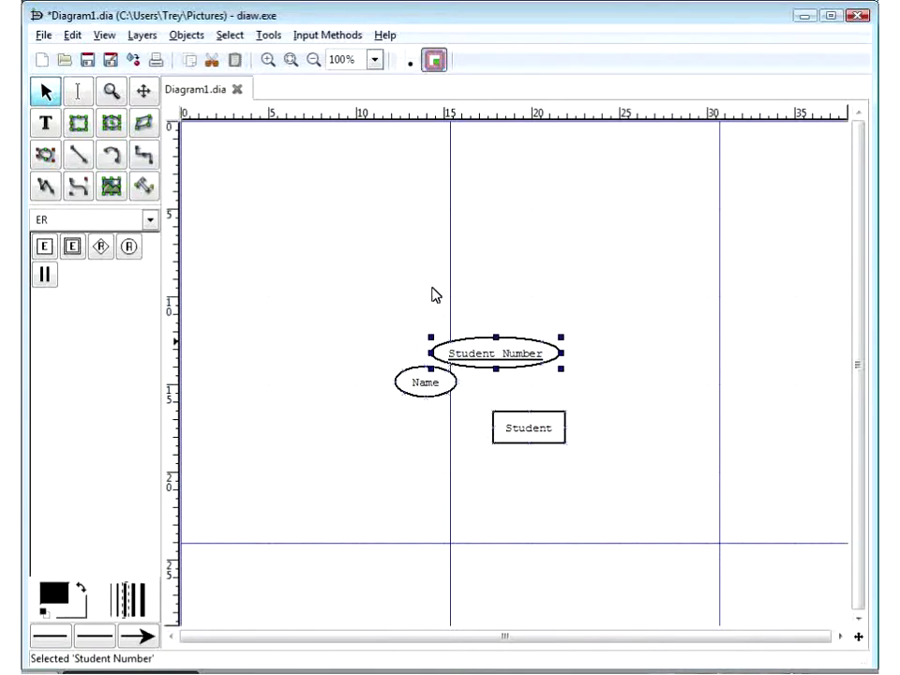
{"action": "left_click", "coordinate": [299, 271]}
Add a DOB attribute and place it beside Student Number
{"action": "left_click", "coordinate": [125, 247]}
{"action": "left_click", "coordinate": [126, 246]}
{"action": "left_click", "coordinate": [234, 269]}
{"action": "double_click", "coordinate": [261, 283]}
{"action": "type", "text": "DOB"}
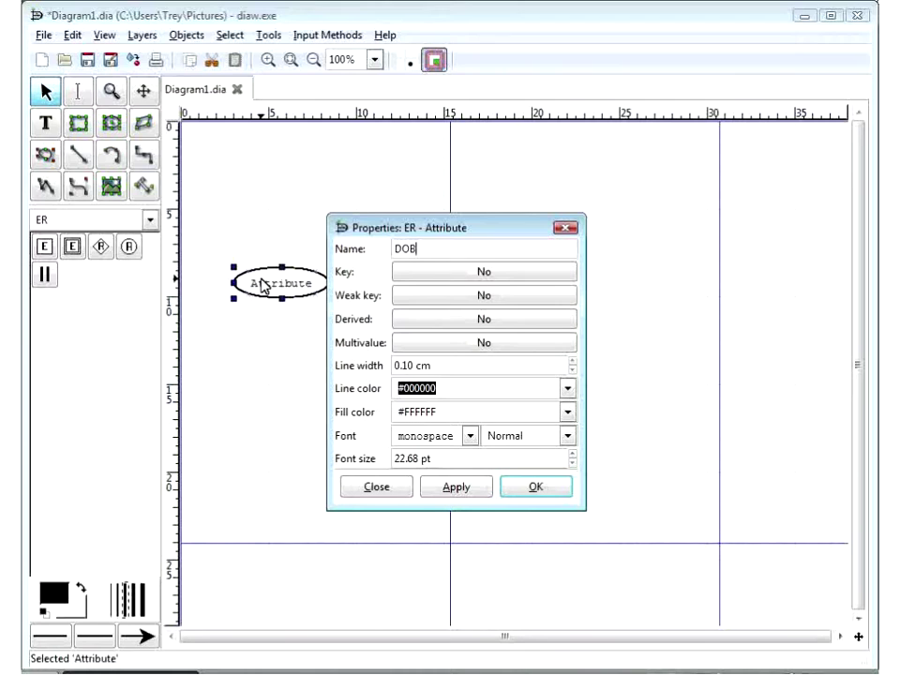
{"action": "left_click", "coordinate": [516, 487]}
{"action": "left_click", "coordinate": [346, 354]}
{"action": "left_click_drag", "start_coordinate": [265, 283], "coordinate": [577, 323]}
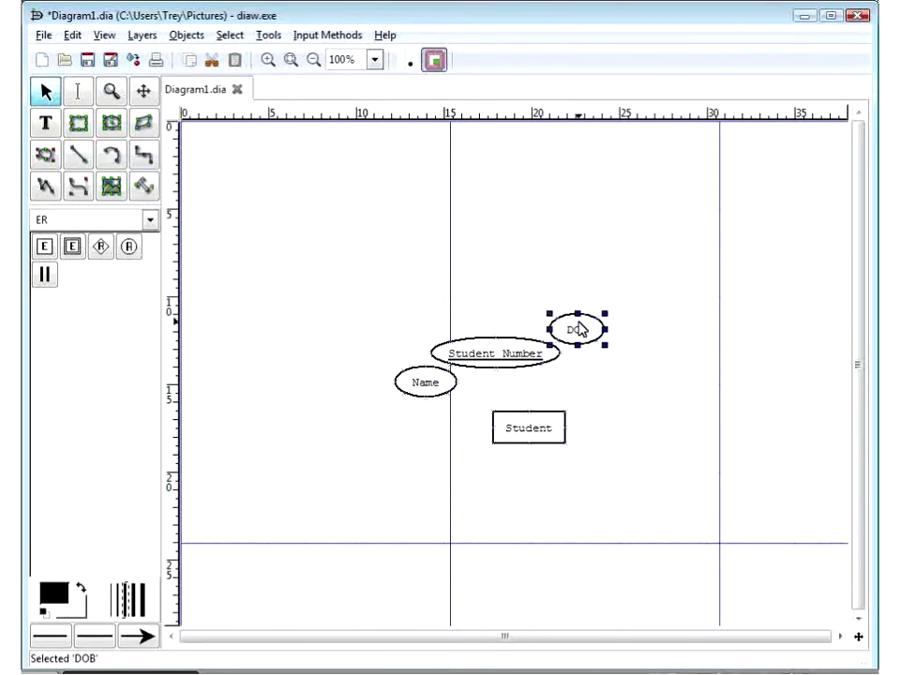
Duplicate the DOB attribute and rename the copy Major
{"action": "key", "text": "ctrl+c"}
{"action": "key", "text": "ctrl+v"}
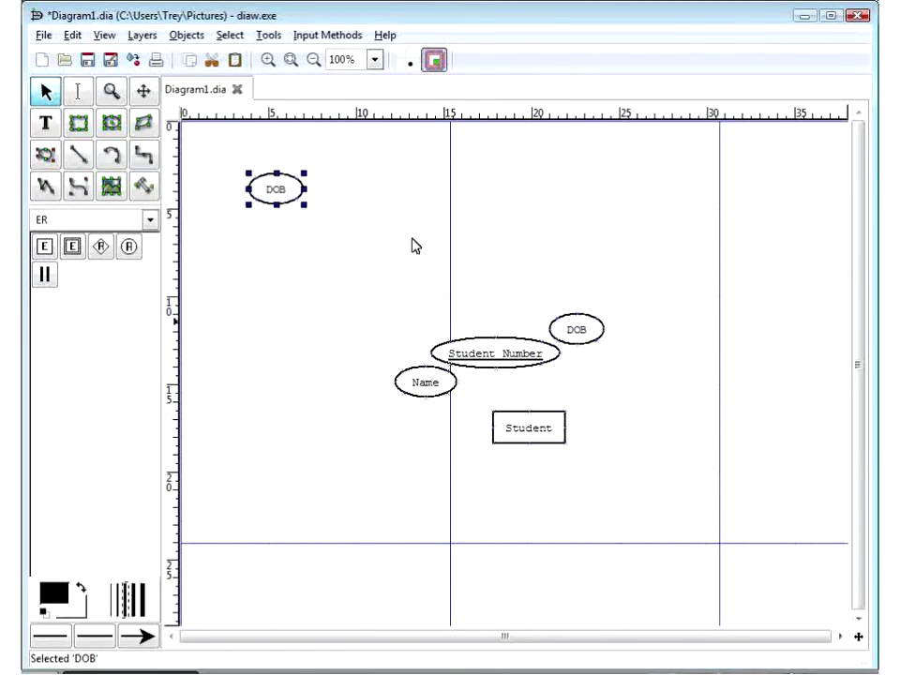
{"action": "double_click", "coordinate": [277, 190]}
{"action": "type", "text": "Major"}
{"action": "left_click", "coordinate": [514, 486]}
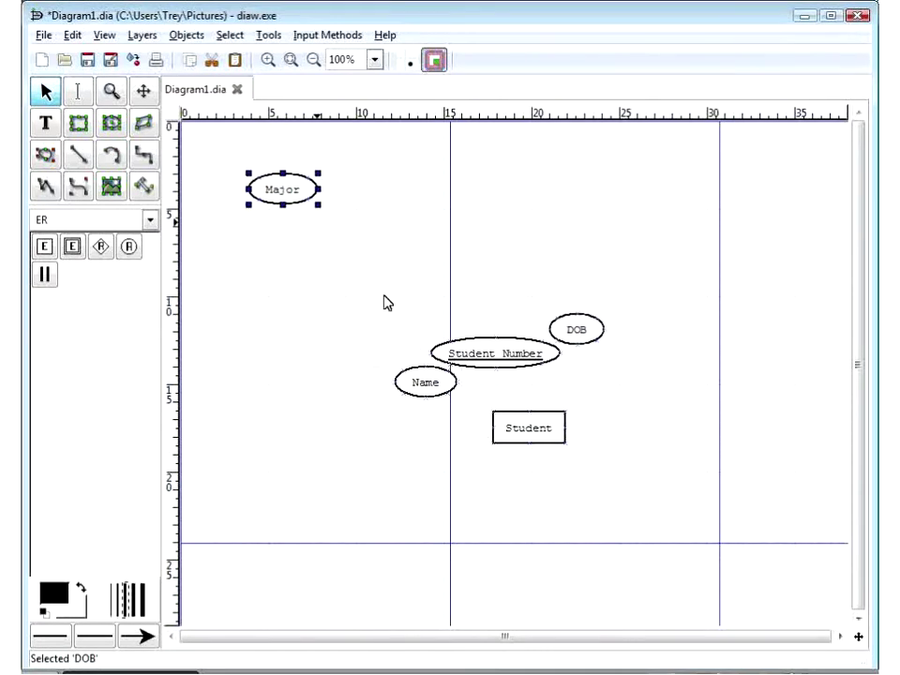
Move Major next to Student Number and add a copy renamed Phone to its right
{"action": "left_click_drag", "start_coordinate": [275, 191], "coordinate": [626, 360]}
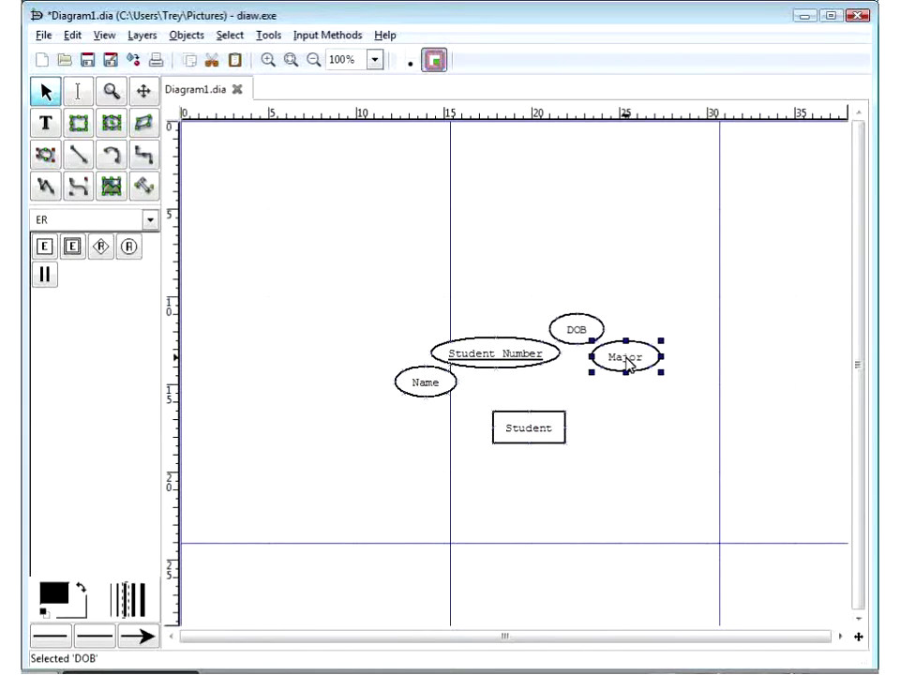
{"action": "key", "text": "ctrl+v"}
{"action": "double_click", "coordinate": [300, 196]}
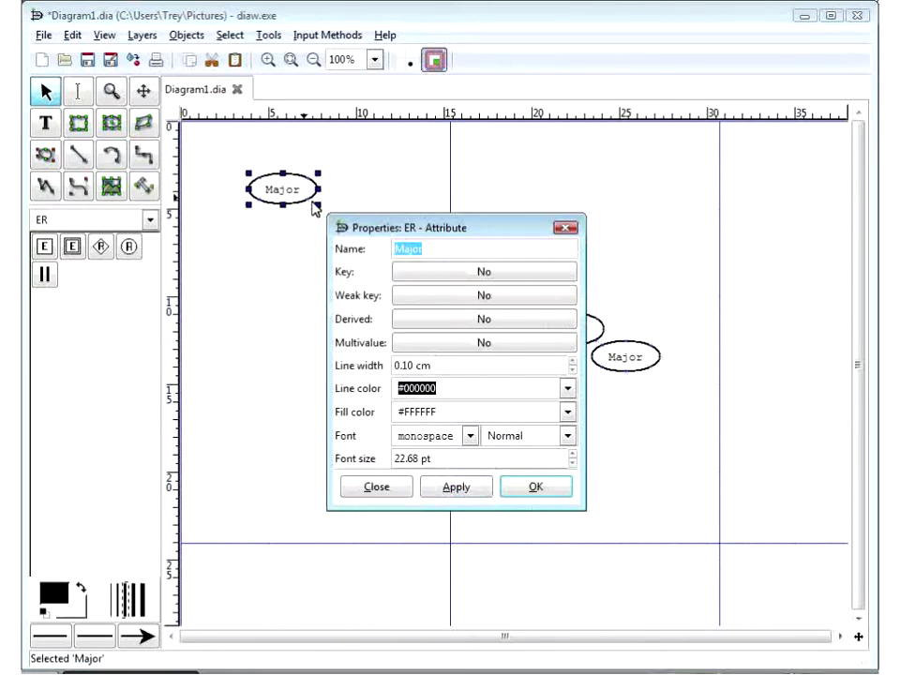
{"action": "type", "text": "Phone"}
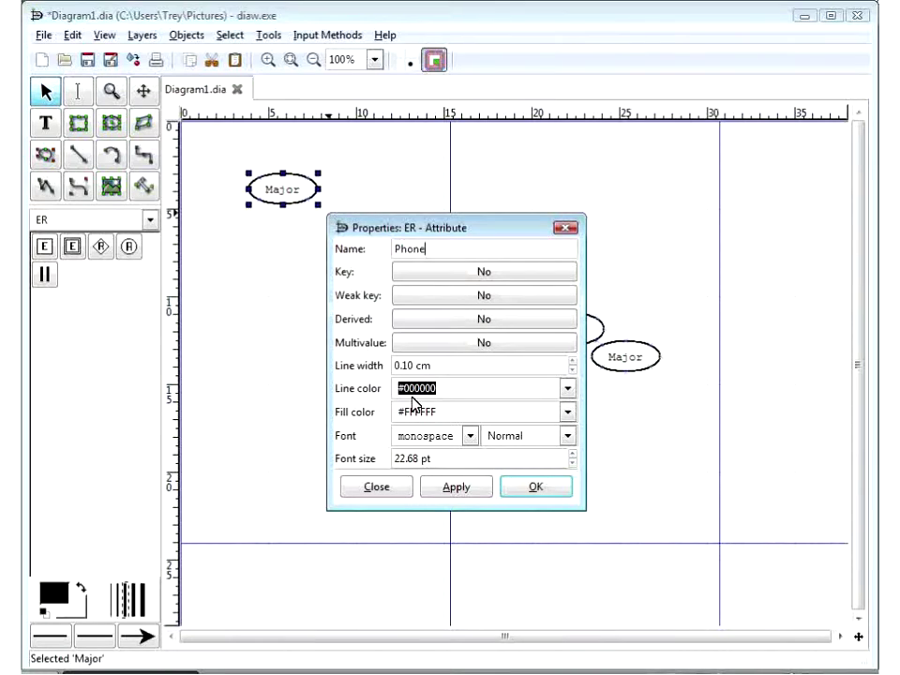
{"action": "left_click", "coordinate": [531, 489]}
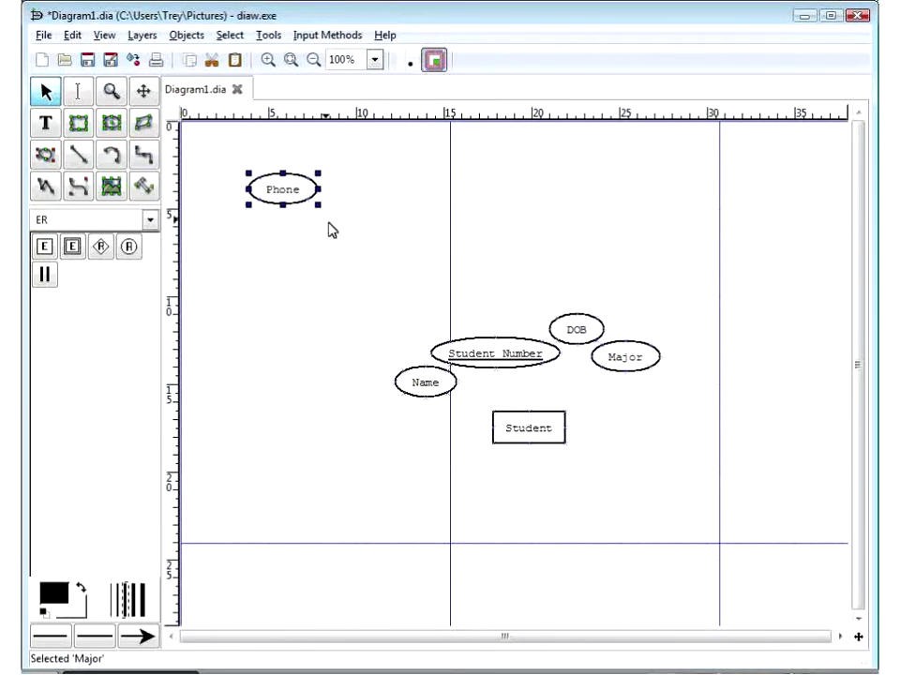
{"action": "left_click_drag", "start_coordinate": [279, 193], "coordinate": [688, 380]}
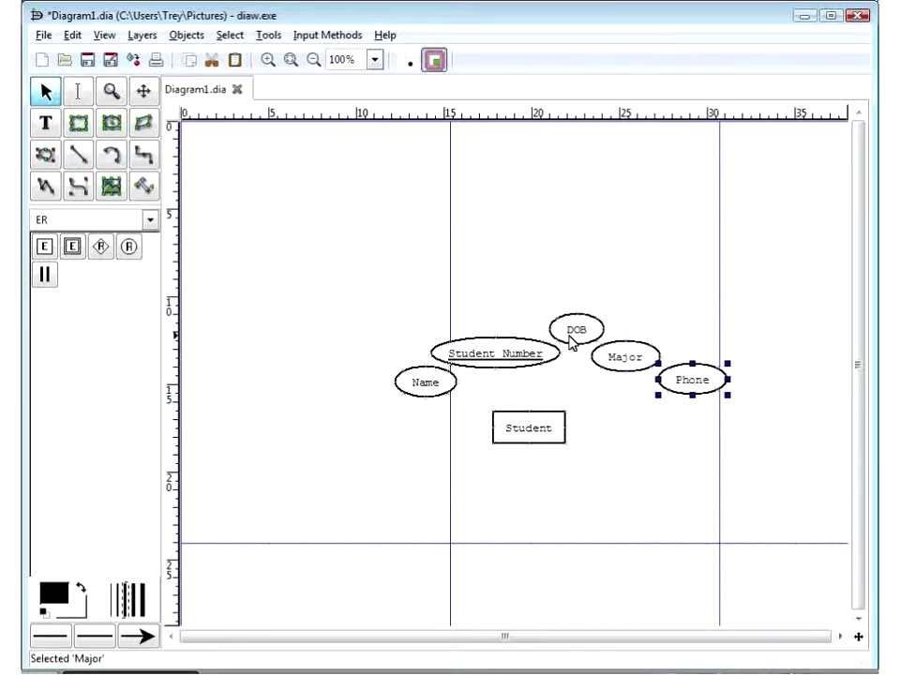
Set Phone's Multivalue property to Yes so it draws as a double ellipse
{"action": "left_click", "coordinate": [693, 395]}
{"action": "double_click", "coordinate": [690, 381]}
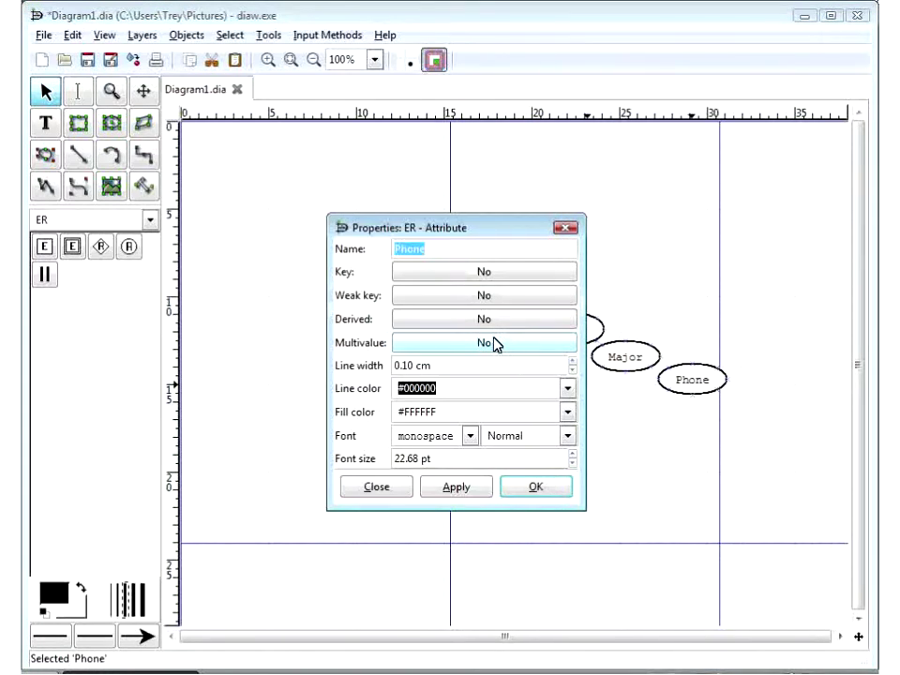
{"action": "left_click", "coordinate": [492, 343]}
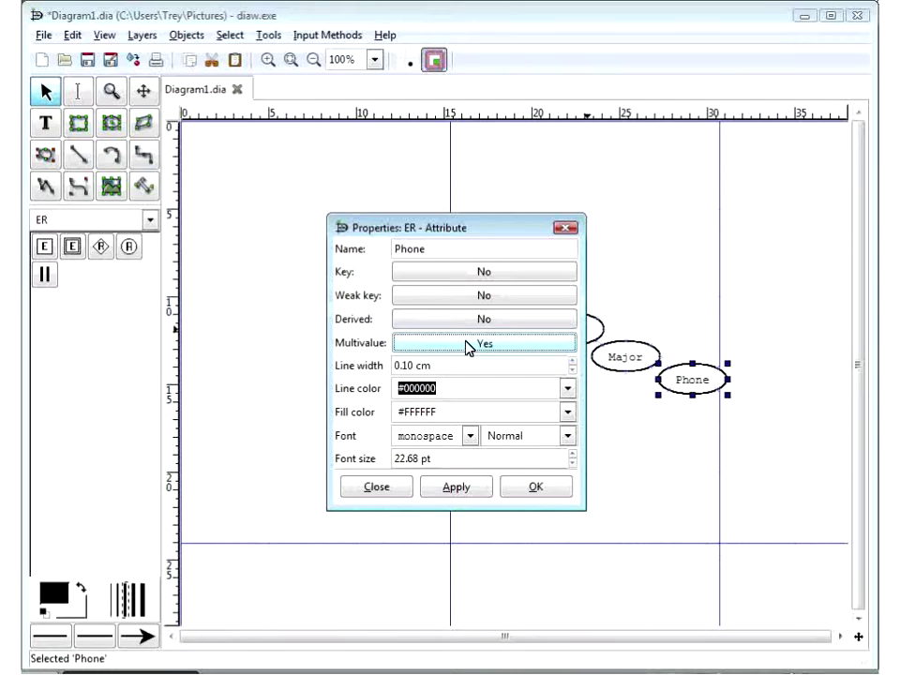
{"action": "left_click", "coordinate": [525, 489]}
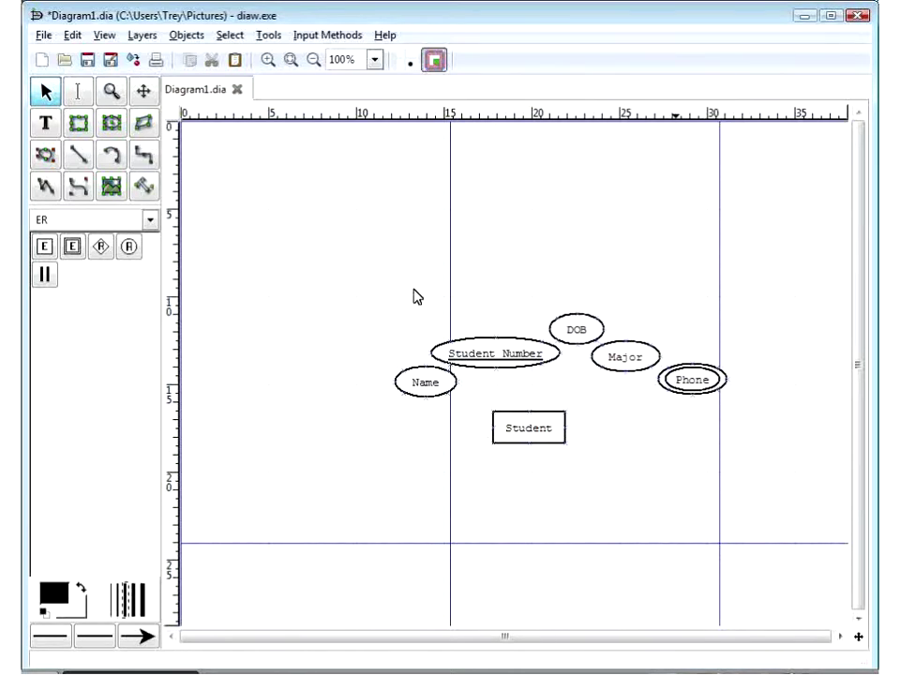
Add a new attribute named Age below Phone
{"action": "left_click", "coordinate": [128, 247]}
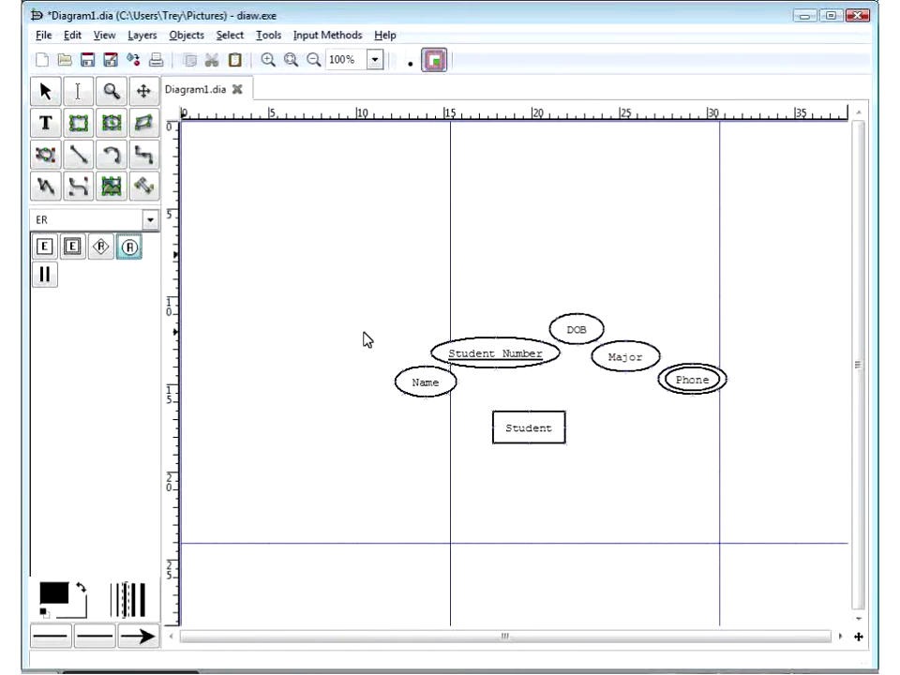
{"action": "left_click", "coordinate": [601, 422]}
{"action": "double_click", "coordinate": [646, 435]}
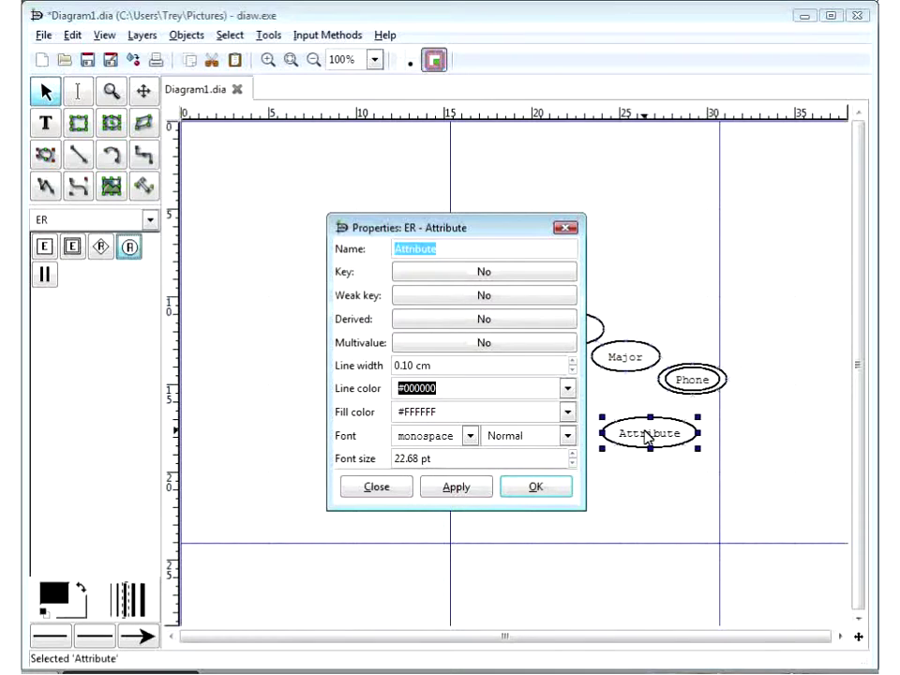
{"action": "type", "text": "Age"}
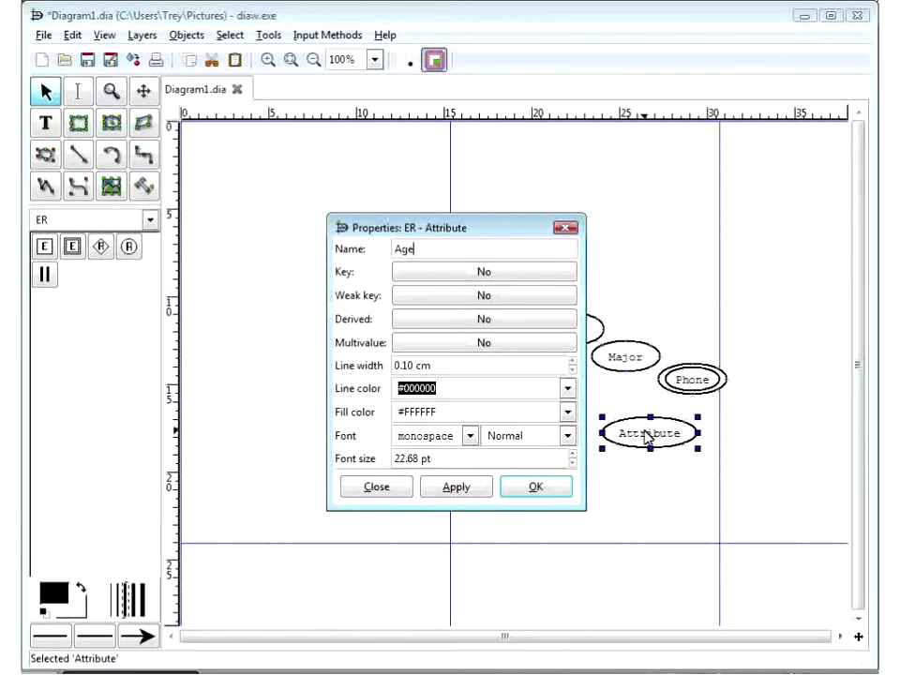
{"action": "left_click", "coordinate": [537, 487]}
Rearrange Student Number, Name, Major, Phone and Age into an arc above Student
{"action": "left_click_drag", "start_coordinate": [538, 353], "coordinate": [486, 325]}
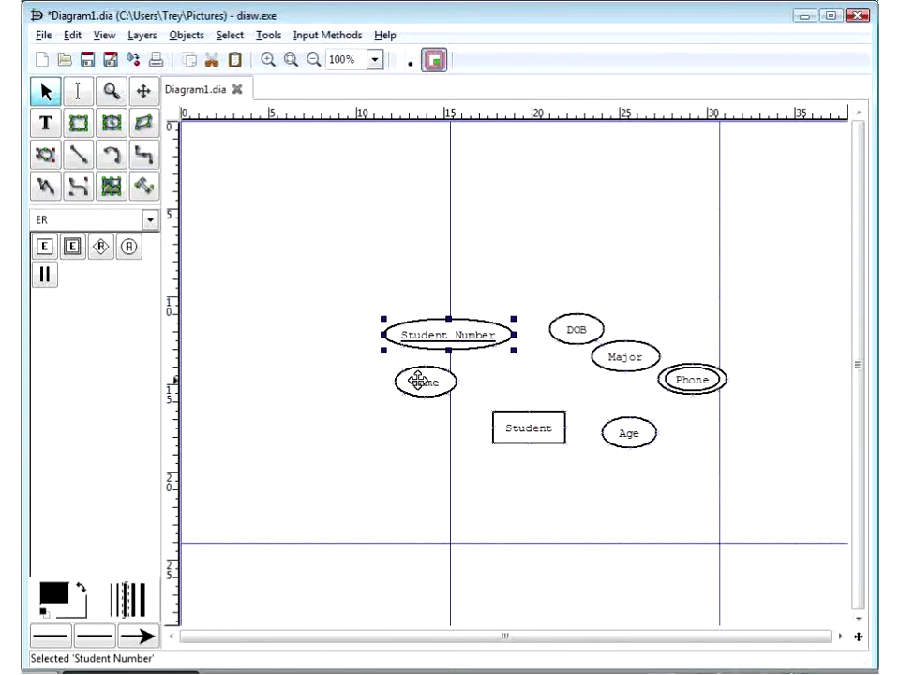
{"action": "left_click_drag", "start_coordinate": [416, 378], "coordinate": [386, 371]}
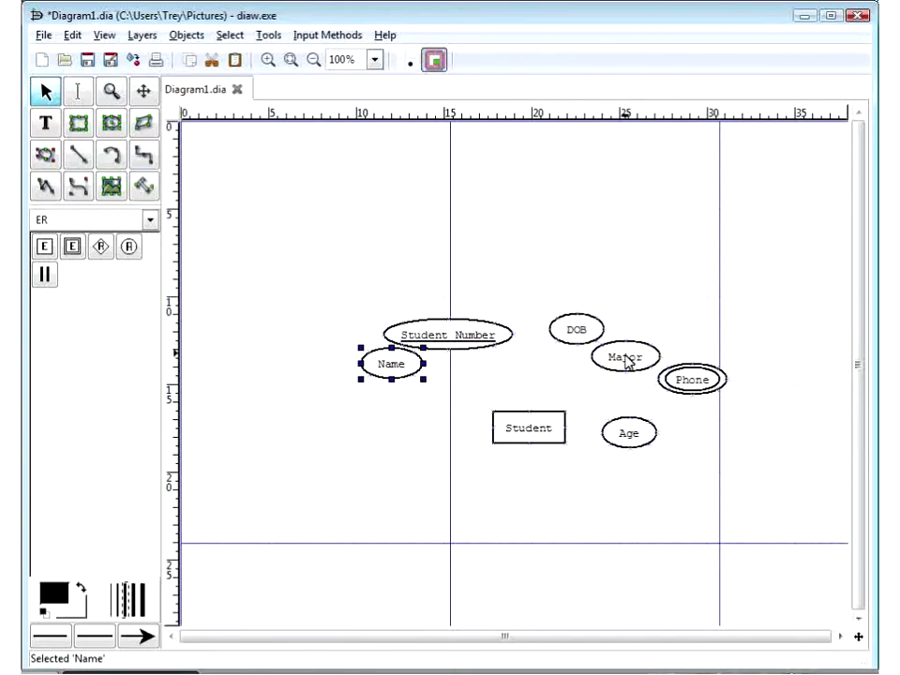
{"action": "left_click_drag", "start_coordinate": [626, 361], "coordinate": [531, 293]}
{"action": "left_click_drag", "start_coordinate": [674, 377], "coordinate": [674, 393]}
{"action": "left_click_drag", "start_coordinate": [628, 431], "coordinate": [636, 349]}
{"action": "left_click_drag", "start_coordinate": [677, 406], "coordinate": [645, 401]}
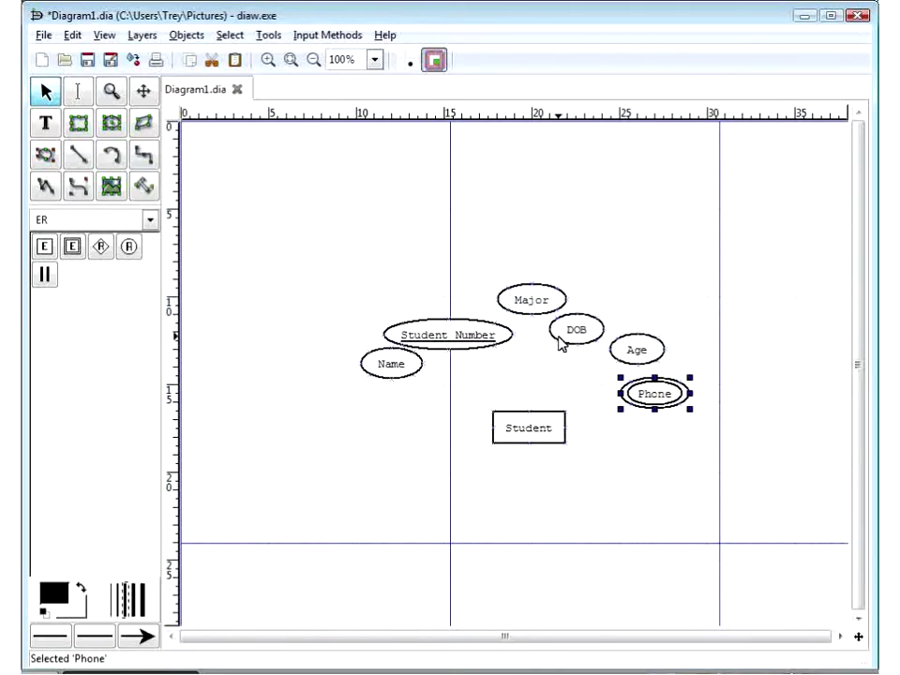
Set the Age attribute's Derived property to Yes for a dashed outline
{"action": "double_click", "coordinate": [626, 349]}
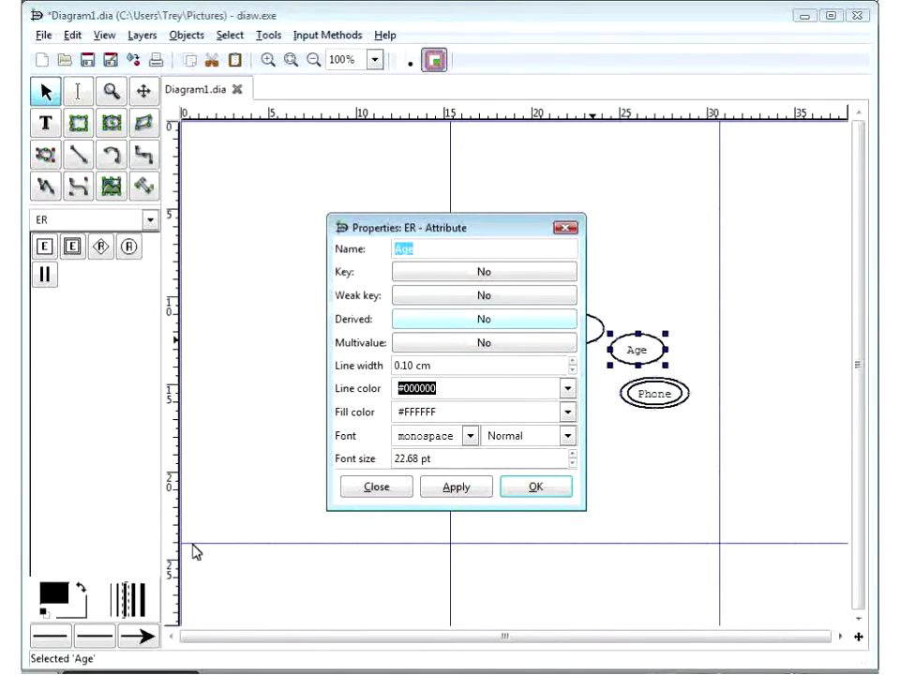
{"action": "left_click", "coordinate": [444, 320]}
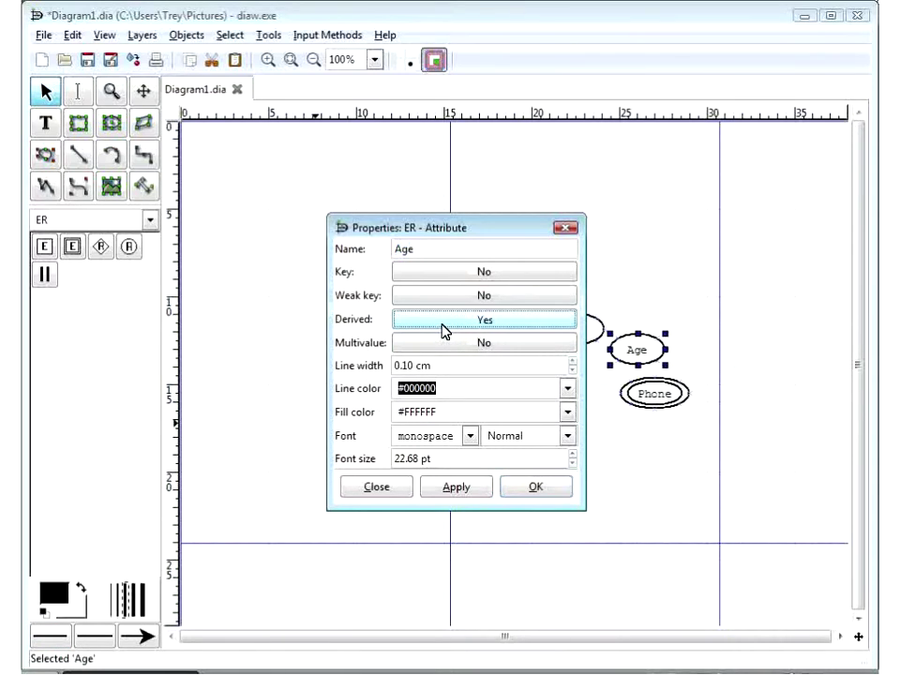
{"action": "left_click", "coordinate": [520, 489]}
{"action": "left_click", "coordinate": [613, 356]}
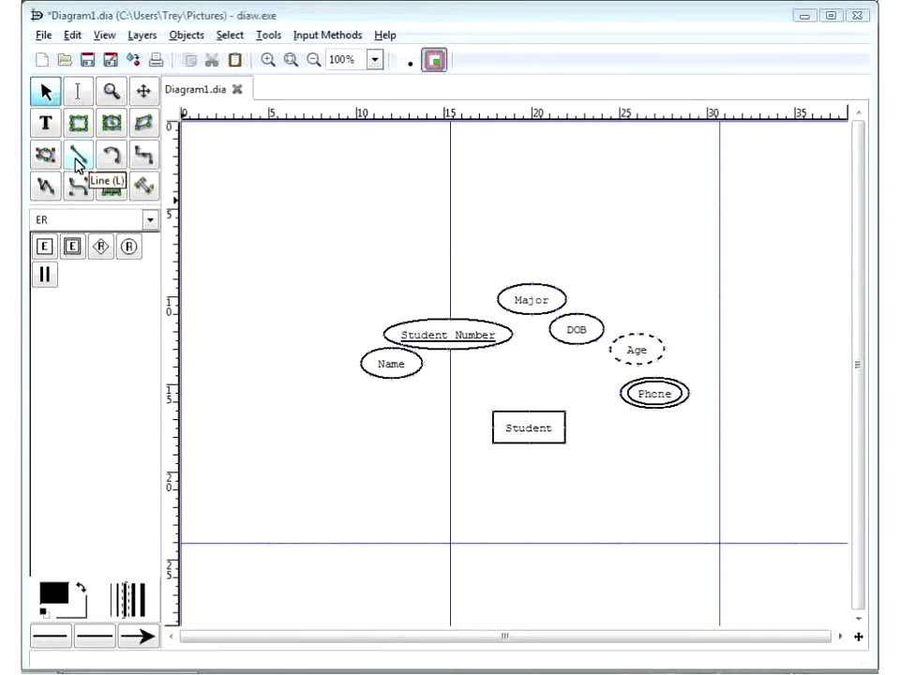
Draw a line connecting the Name attribute to the Student entity
{"action": "left_click", "coordinate": [79, 165]}
{"action": "left_click", "coordinate": [208, 216]}
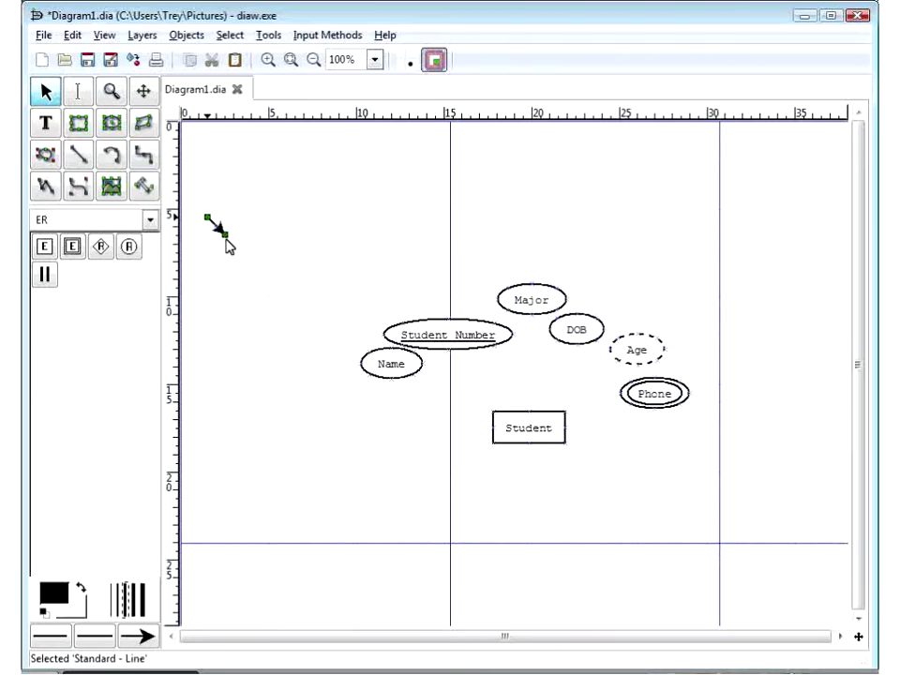
{"action": "left_click_drag", "start_coordinate": [225, 233], "coordinate": [520, 424]}
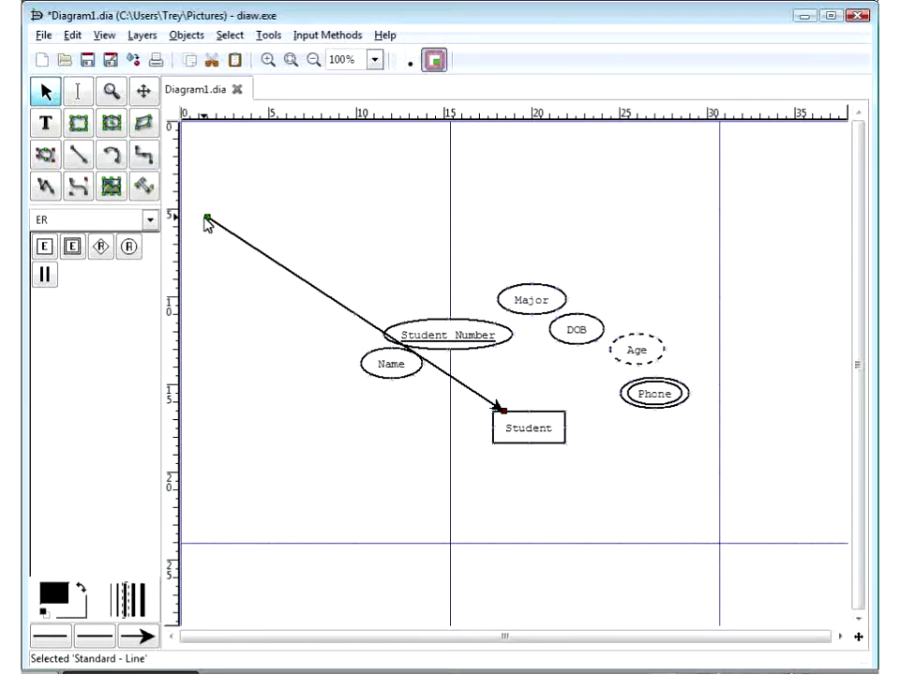
{"action": "left_click_drag", "start_coordinate": [208, 219], "coordinate": [392, 365]}
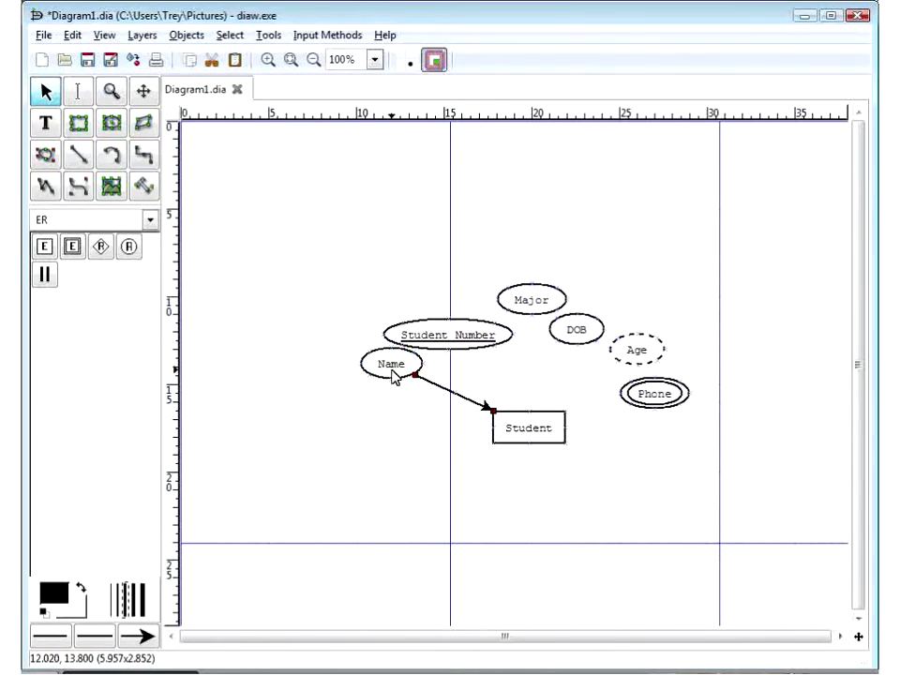
{"action": "left_click_drag", "start_coordinate": [522, 431], "coordinate": [554, 467]}
{"action": "left_click", "coordinate": [515, 440]}
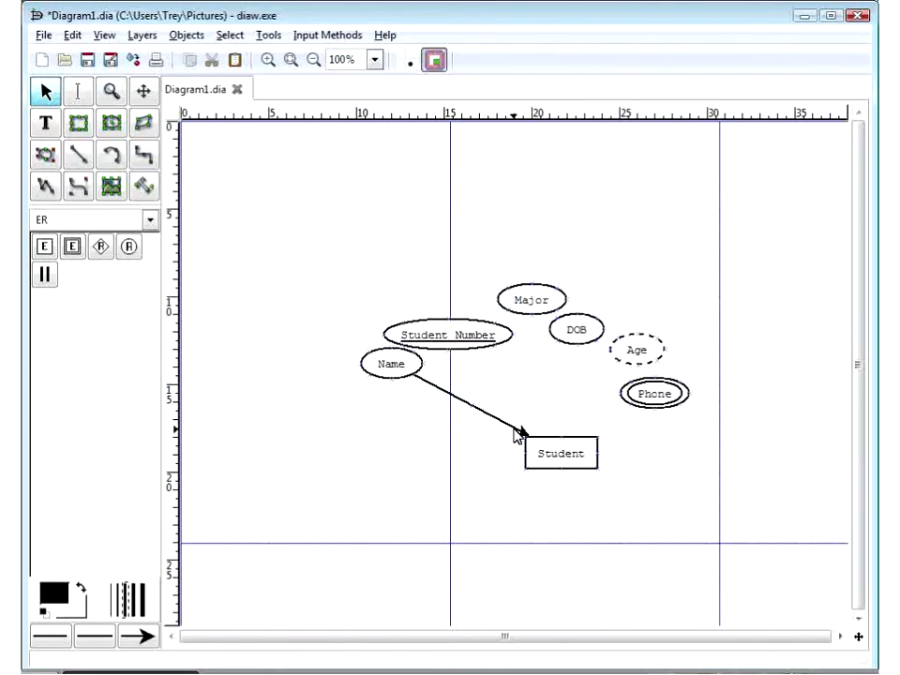
Change the line's end arrow to a plain end with no arrowhead
{"action": "double_click", "coordinate": [516, 434]}
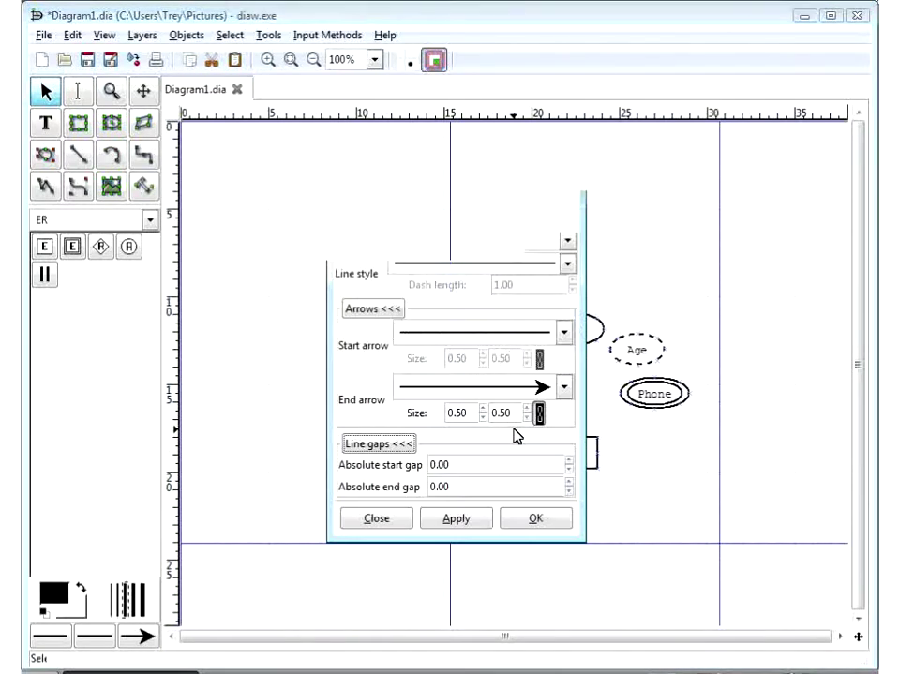
{"action": "left_click", "coordinate": [412, 384]}
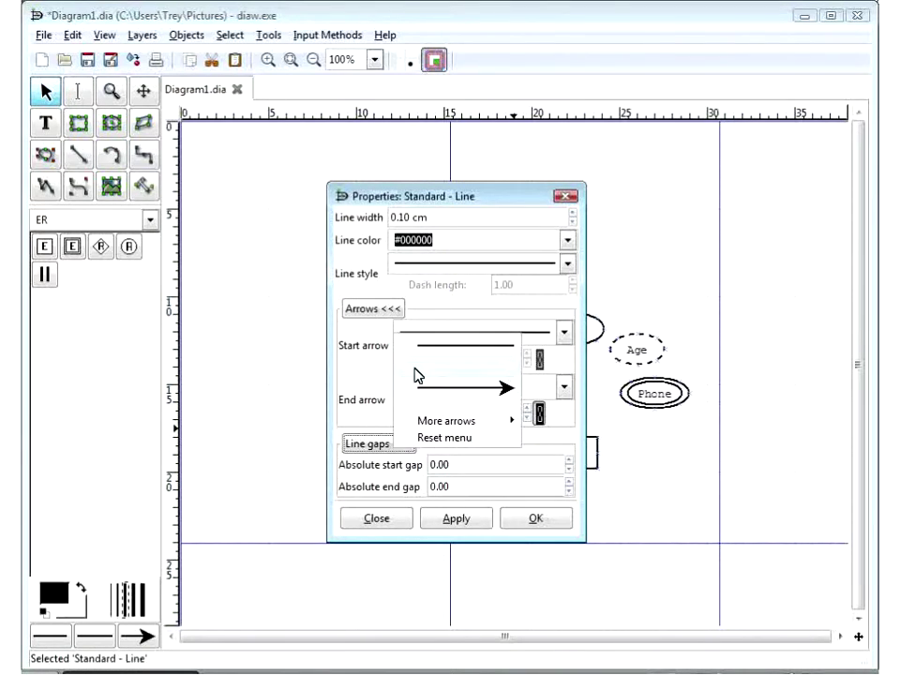
{"action": "left_click", "coordinate": [422, 355]}
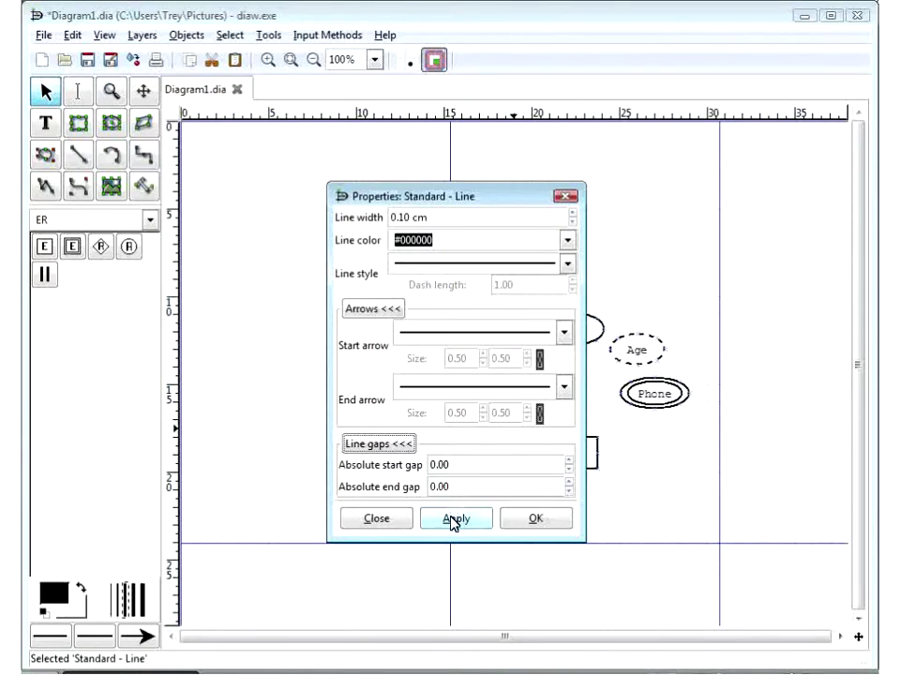
{"action": "left_click", "coordinate": [520, 522]}
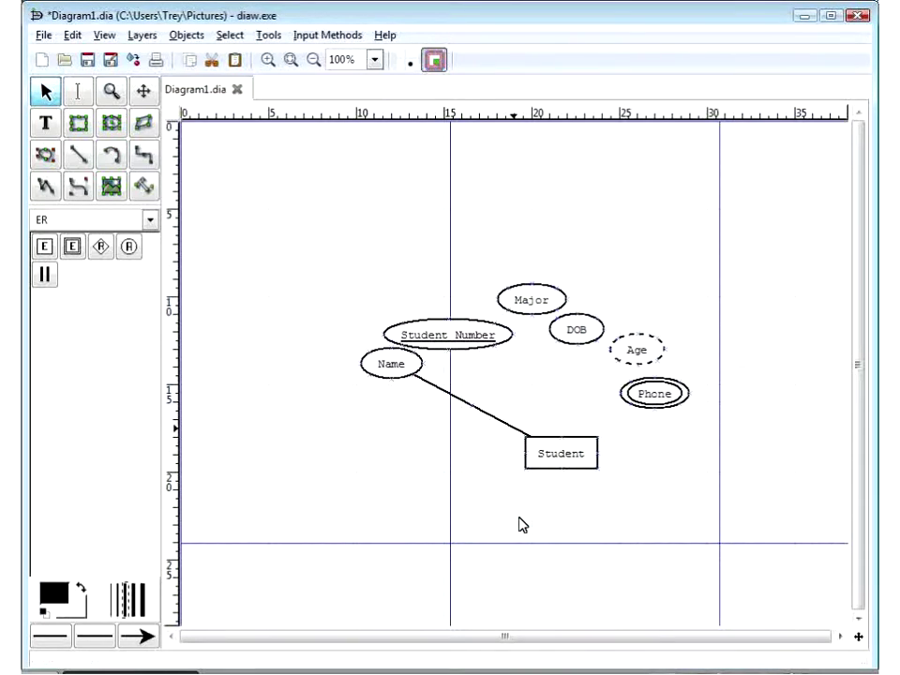
{"action": "left_click_drag", "start_coordinate": [558, 441], "coordinate": [506, 444]}
Paste connector copies linking Student to Student Number, Major and DOB
{"action": "left_click", "coordinate": [462, 418]}
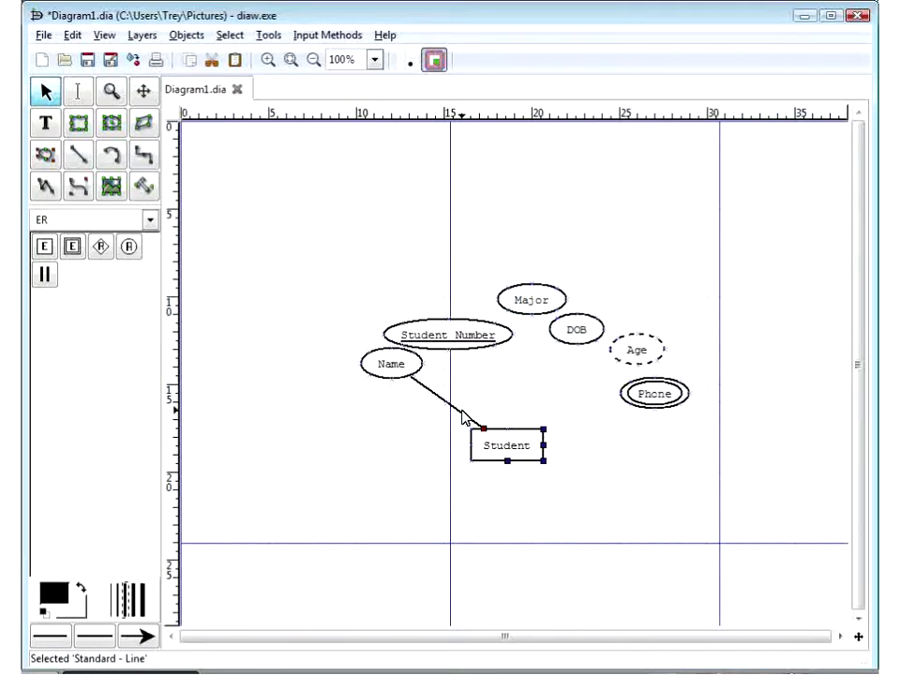
{"action": "key", "text": "ctrl+v"}
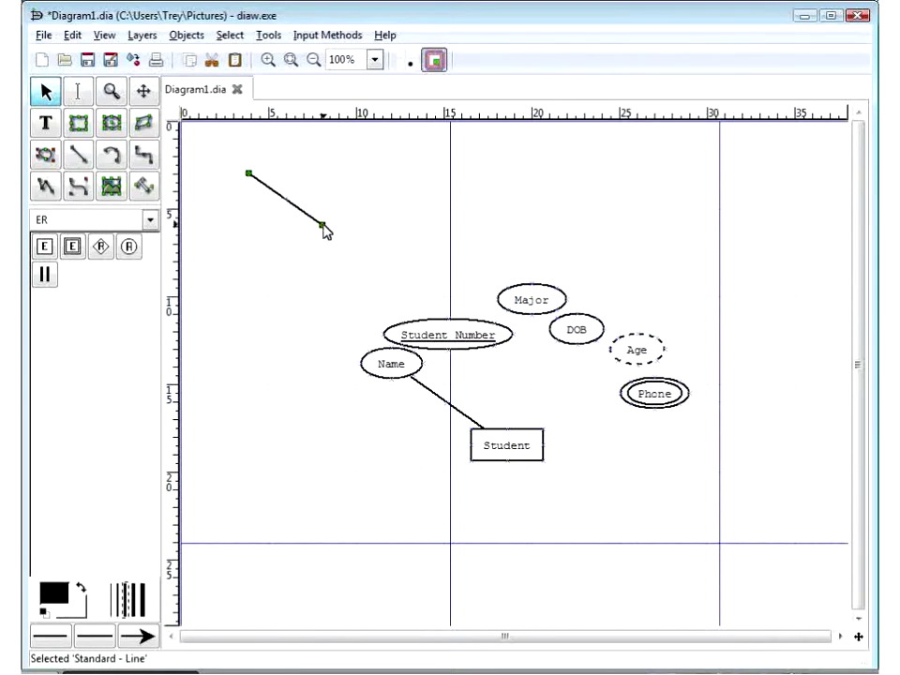
{"action": "left_click_drag", "start_coordinate": [323, 225], "coordinate": [500, 440]}
{"action": "left_click_drag", "start_coordinate": [251, 176], "coordinate": [436, 339]}
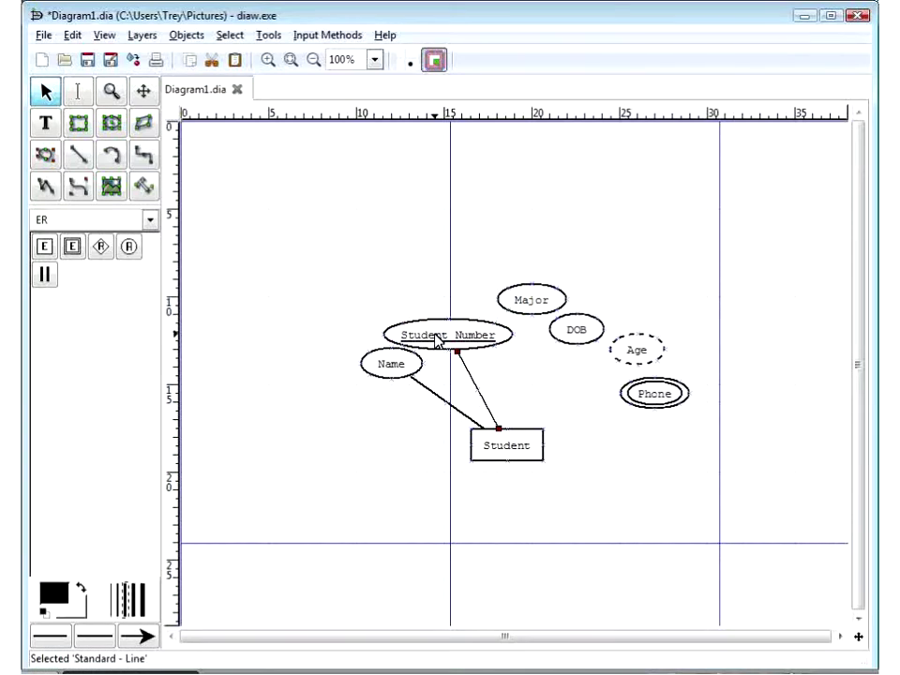
{"action": "key", "text": "ctrl+v"}
{"action": "left_click_drag", "start_coordinate": [291, 251], "coordinate": [521, 450]}
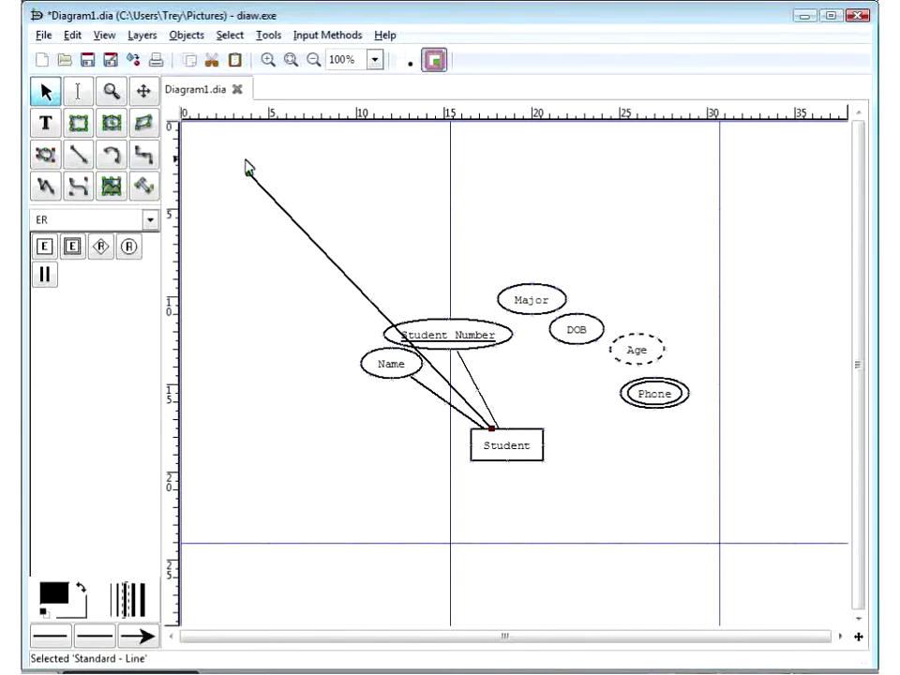
{"action": "left_click_drag", "start_coordinate": [249, 178], "coordinate": [540, 309]}
{"action": "key", "text": "ctrl+v"}
{"action": "left_click_drag", "start_coordinate": [355, 300], "coordinate": [494, 429]}
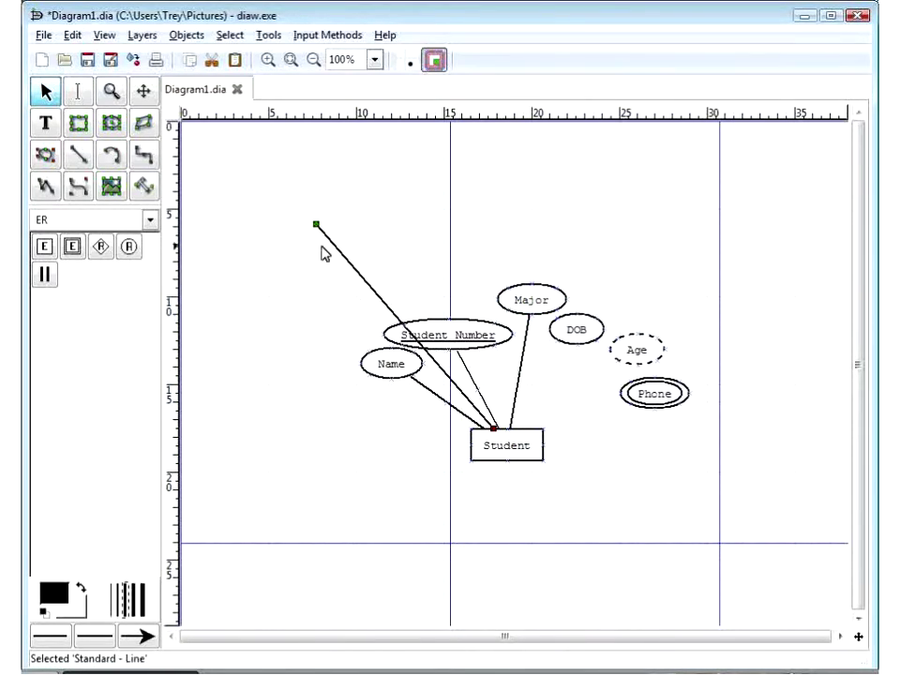
{"action": "left_click_drag", "start_coordinate": [319, 230], "coordinate": [573, 339]}
Add connectors linking Student to the Age and Phone attributes
{"action": "key", "text": "ctrl+v"}
{"action": "left_click_drag", "start_coordinate": [424, 344], "coordinate": [520, 433]}
{"action": "left_click_drag", "start_coordinate": [383, 276], "coordinate": [616, 342]}
{"action": "left_click", "coordinate": [518, 321]}
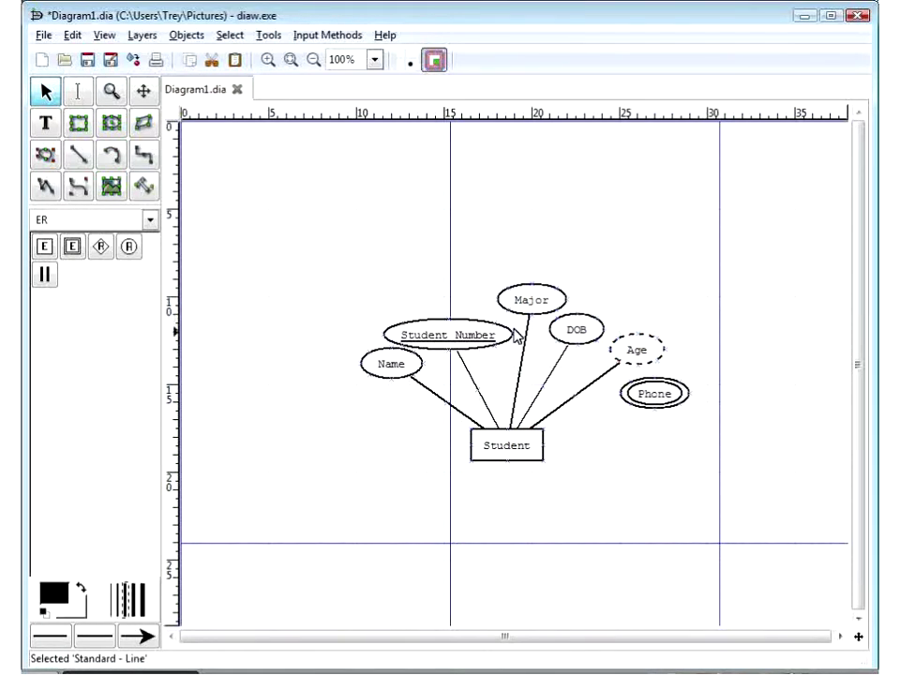
{"action": "left_click_drag", "start_coordinate": [492, 407], "coordinate": [501, 429]}
{"action": "left_click_drag", "start_coordinate": [482, 384], "coordinate": [638, 396]}
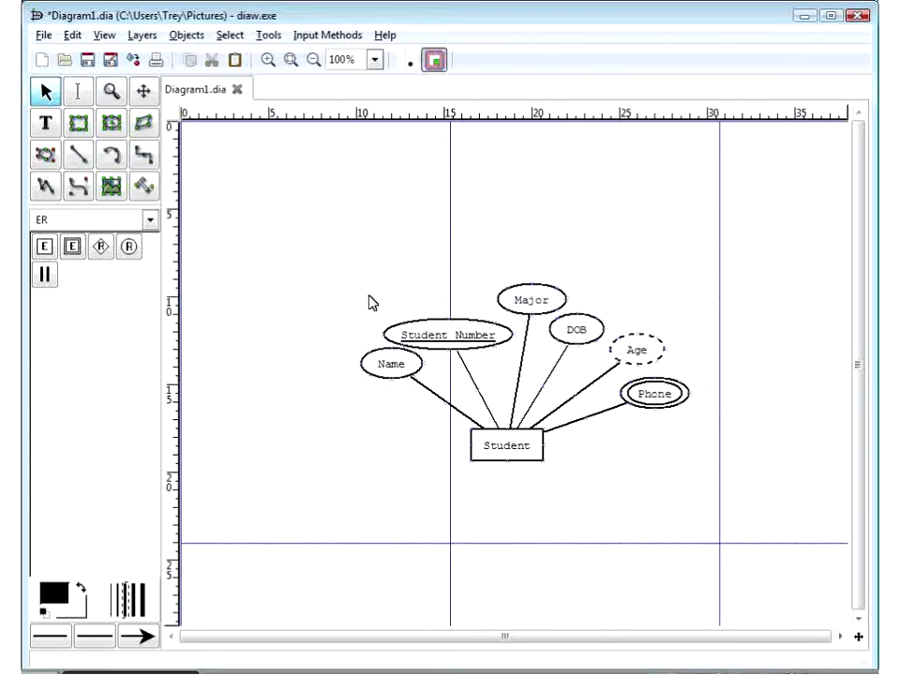
Select the whole diagram and shift it to the left
{"action": "left_click_drag", "start_coordinate": [315, 265], "coordinate": [701, 512]}
{"action": "left_click_drag", "start_coordinate": [506, 451], "coordinate": [386, 440]}
{"action": "left_click", "coordinate": [413, 518]}
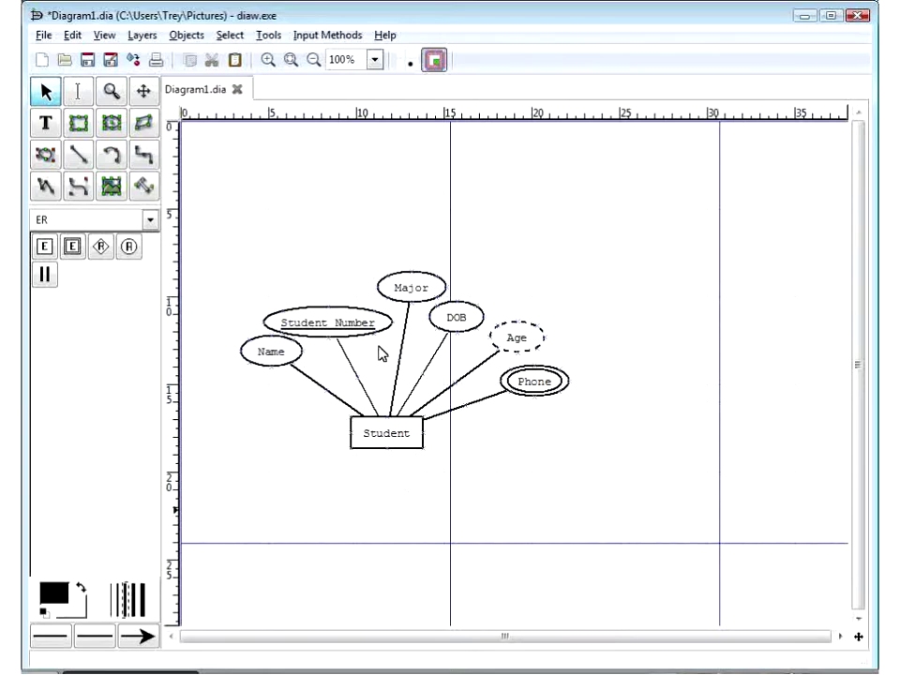
Rename the Major attribute to 'Major Name' and nudge it slightly left
{"action": "double_click", "coordinate": [412, 293]}
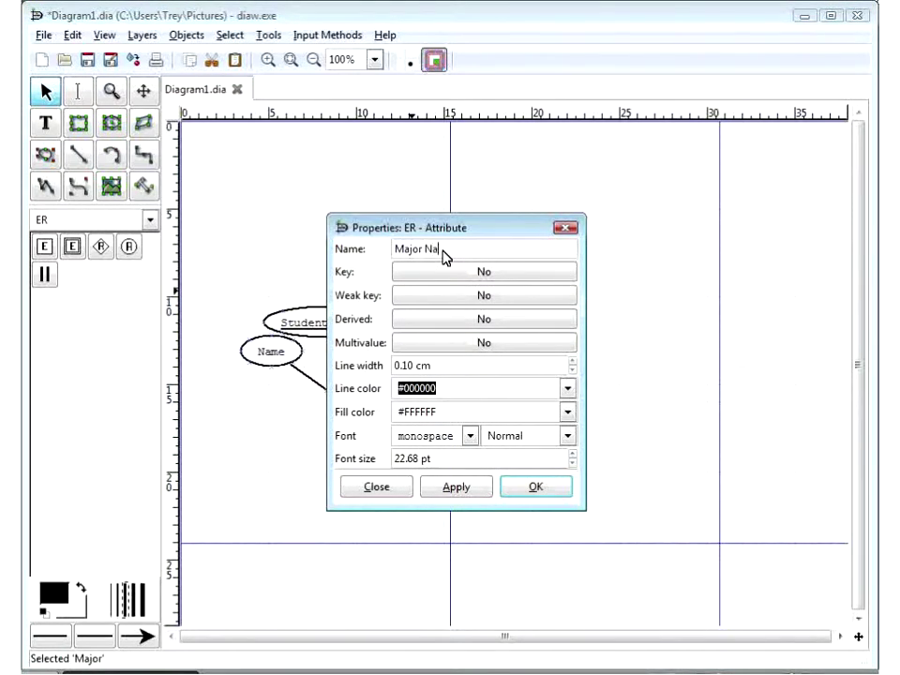
{"action": "left_click", "coordinate": [522, 488]}
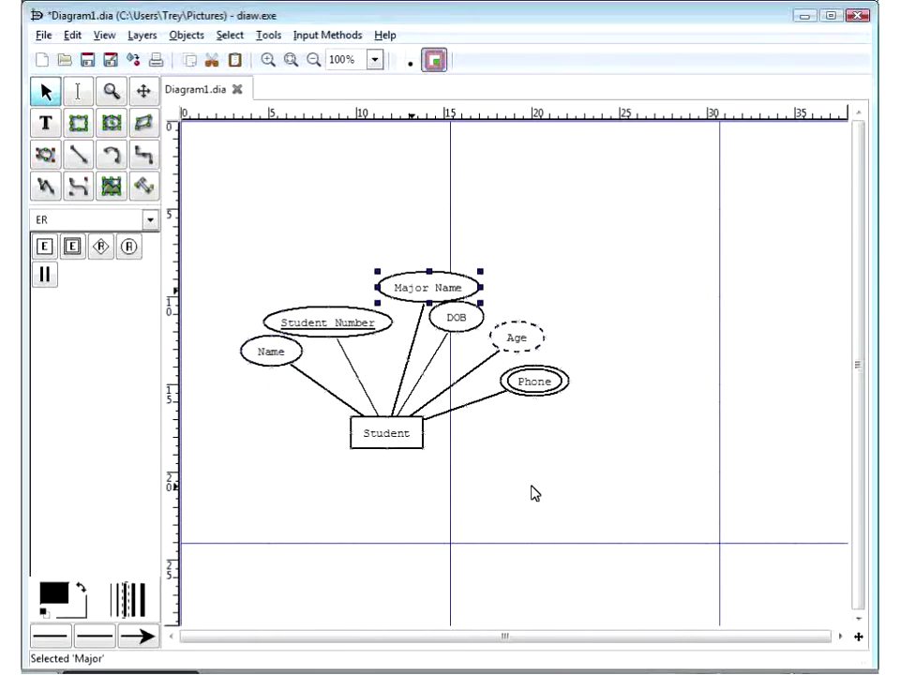
{"action": "left_click_drag", "start_coordinate": [444, 292], "coordinate": [429, 287]}
{"action": "left_click", "coordinate": [338, 256]}
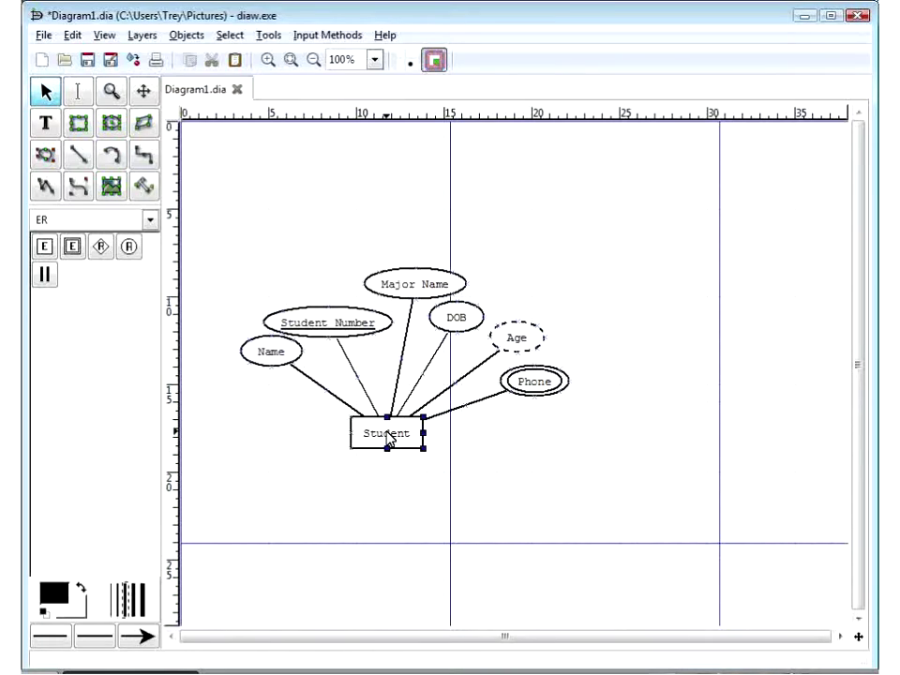
Paste a copy of the Student entity on the right and rename it 'Major Dept'
{"action": "key", "text": "ctrl+v"}
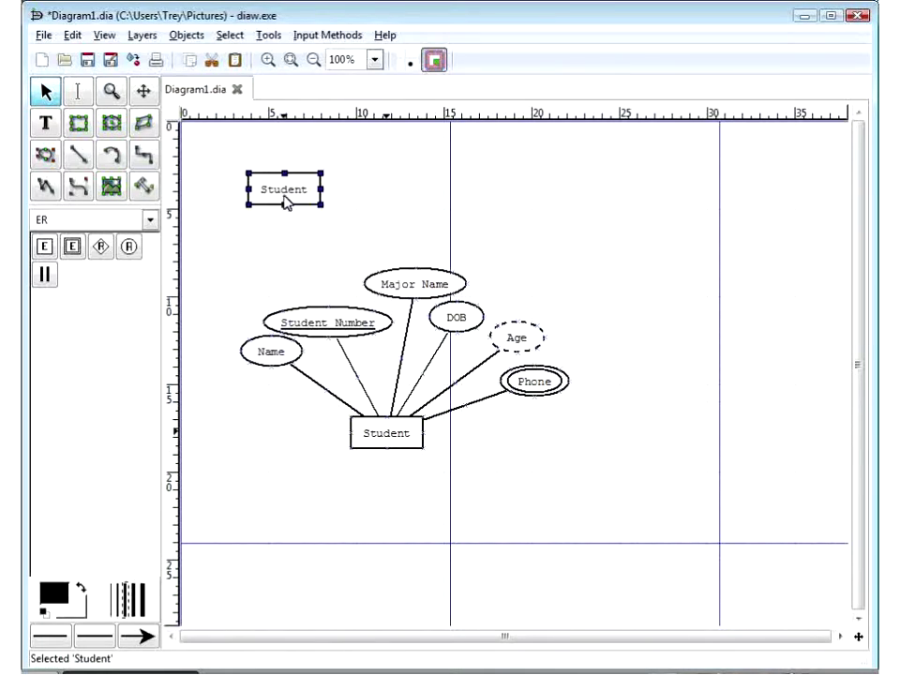
{"action": "left_click_drag", "start_coordinate": [283, 199], "coordinate": [643, 442]}
{"action": "double_click", "coordinate": [642, 441]}
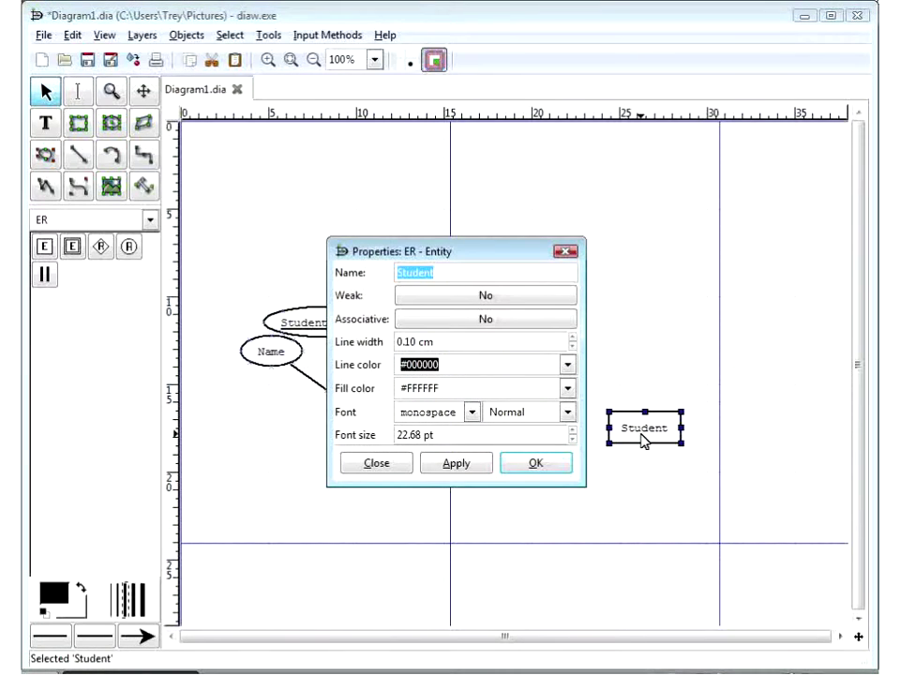
{"action": "left_click", "coordinate": [566, 251]}
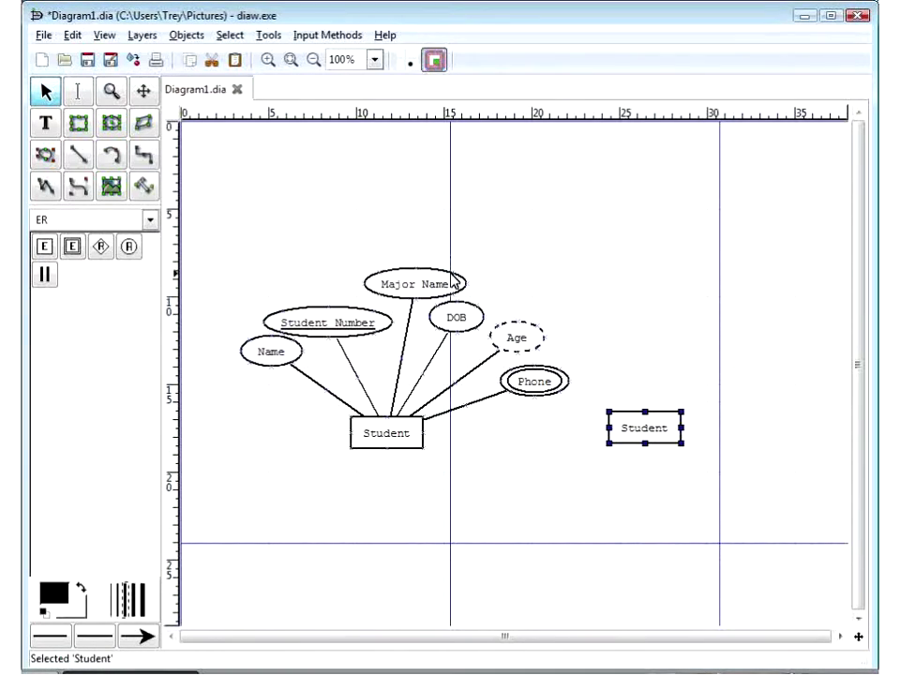
{"action": "left_click", "coordinate": [453, 281]}
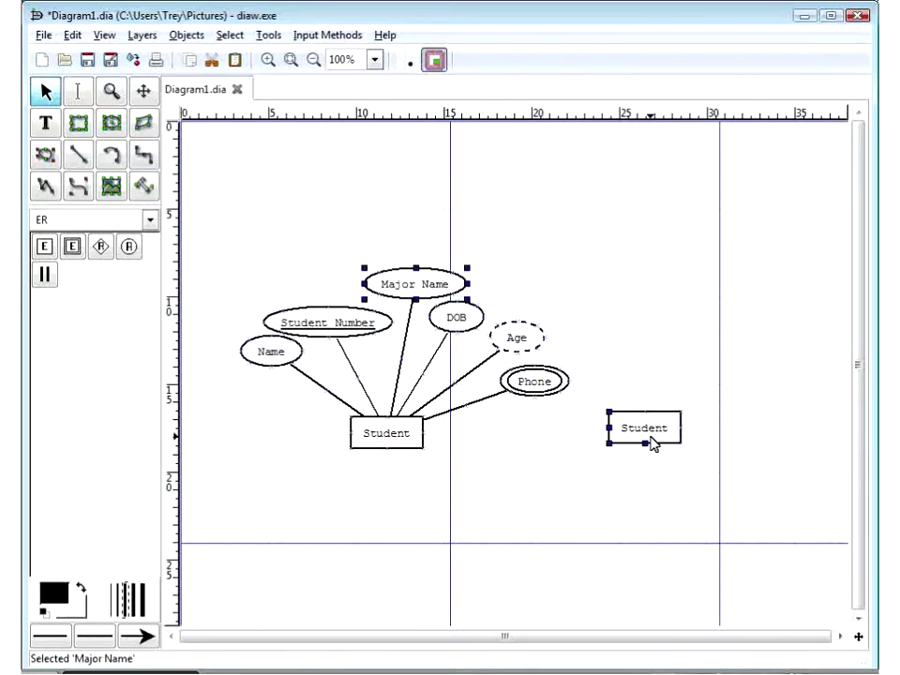
{"action": "double_click", "coordinate": [654, 438]}
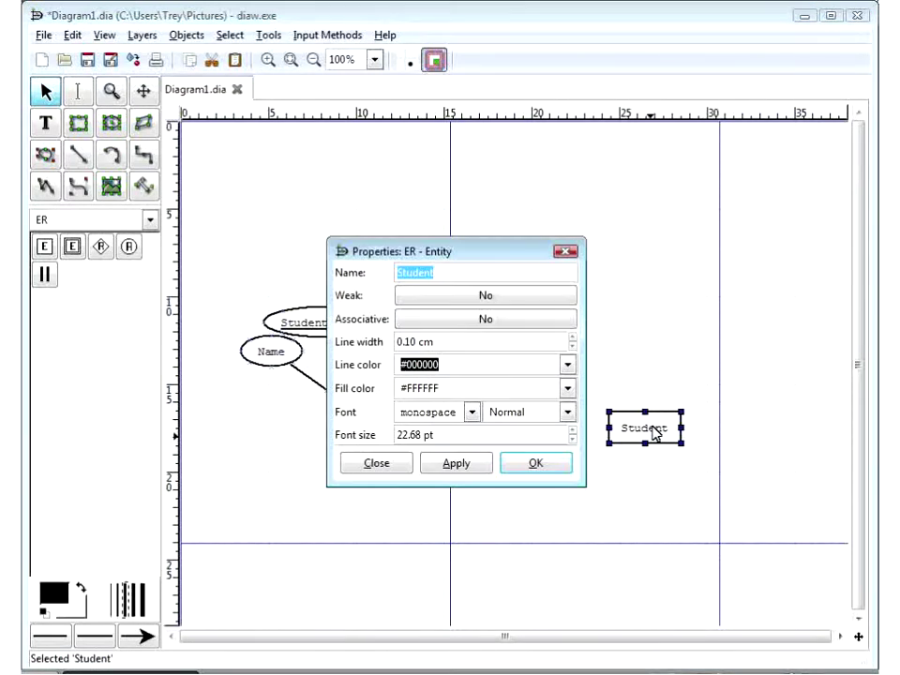
{"action": "type", "text": "Major Dept"}
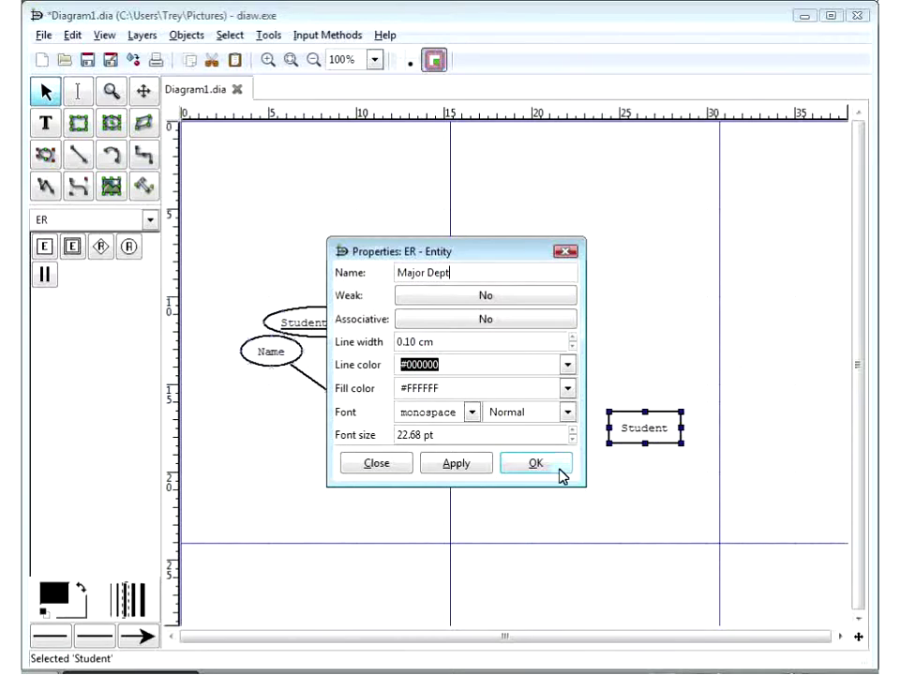
{"action": "left_click", "coordinate": [553, 466]}
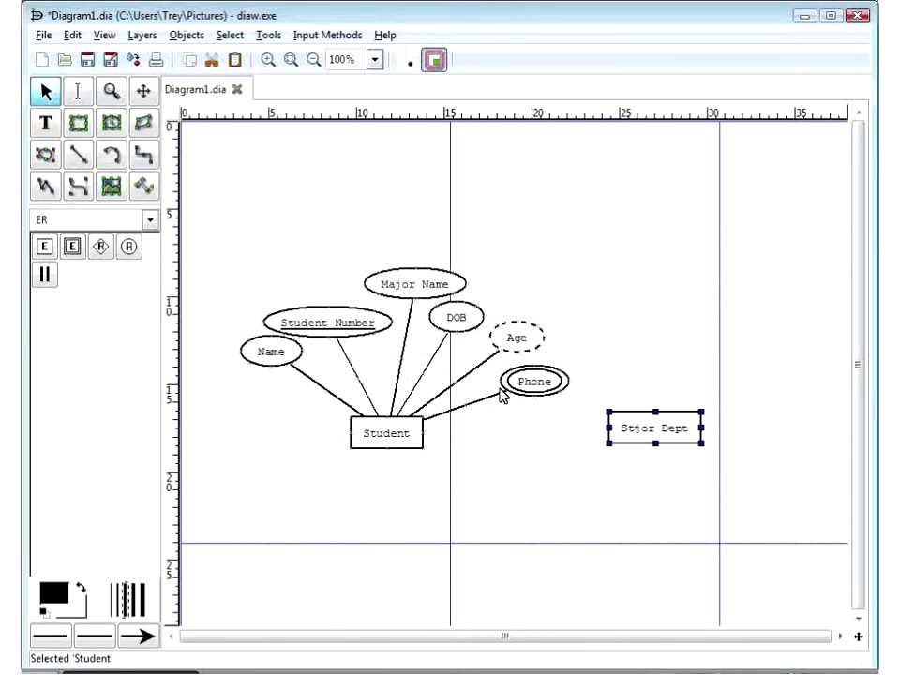
Delete the Major Name attribute oval and the leftover line from Student
{"action": "left_click", "coordinate": [433, 285]}
{"action": "key", "text": "Delete"}
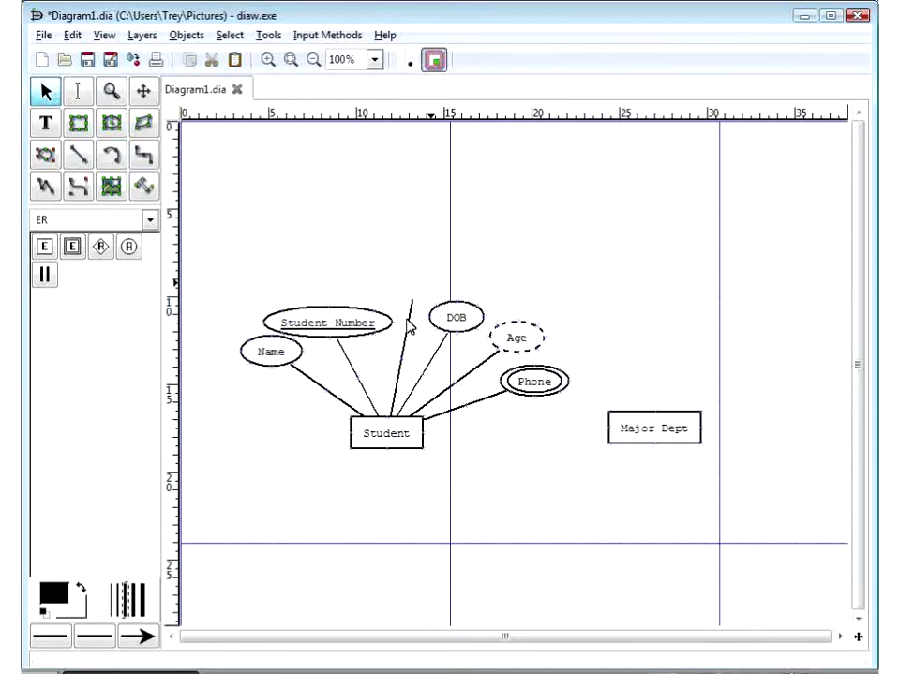
{"action": "left_click", "coordinate": [407, 328]}
{"action": "key", "text": "Delete"}
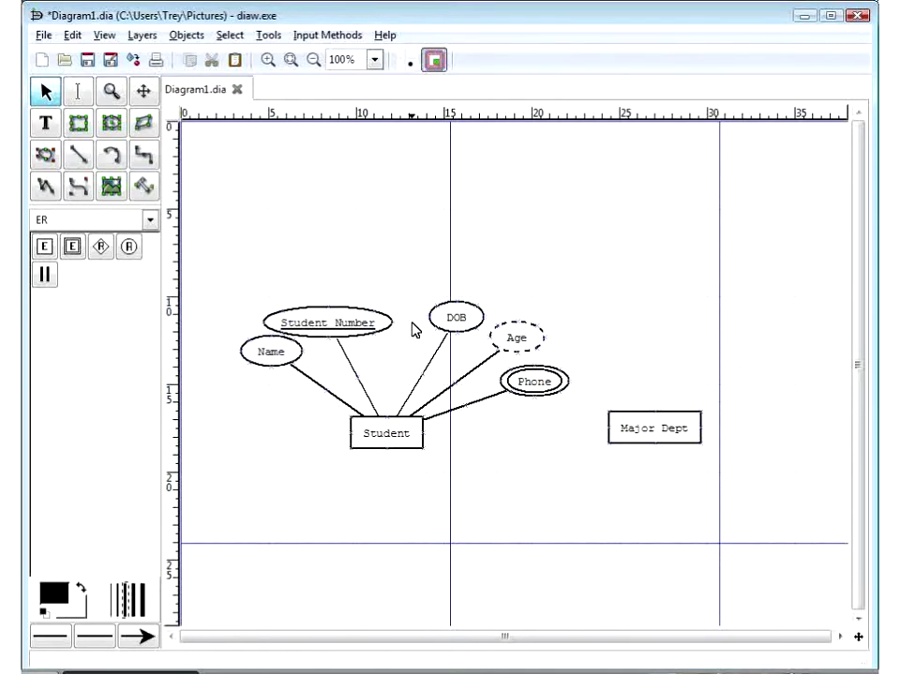
Copy the Student–Phone line and anchor it on Student's right side, pointing toward Major Dept
{"action": "left_click", "coordinate": [436, 413]}
{"action": "key", "text": "ctrl+c"}
{"action": "key", "text": "ctrl+v"}
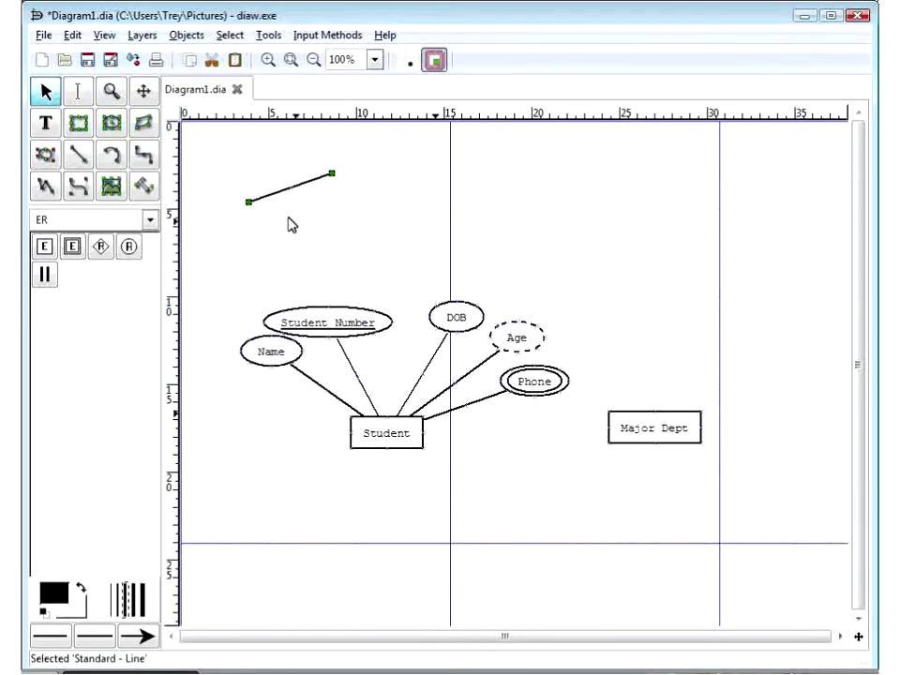
{"action": "left_click_drag", "start_coordinate": [248, 199], "coordinate": [373, 392]}
{"action": "left_click", "coordinate": [263, 197]}
{"action": "left_click_drag", "start_coordinate": [247, 202], "coordinate": [392, 451]}
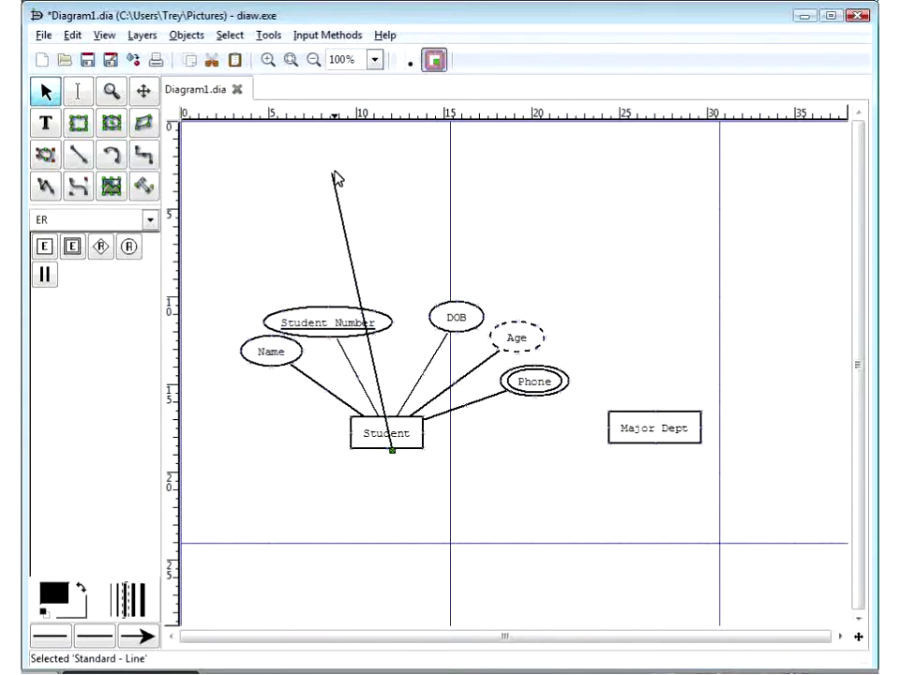
{"action": "left_click_drag", "start_coordinate": [332, 175], "coordinate": [583, 454]}
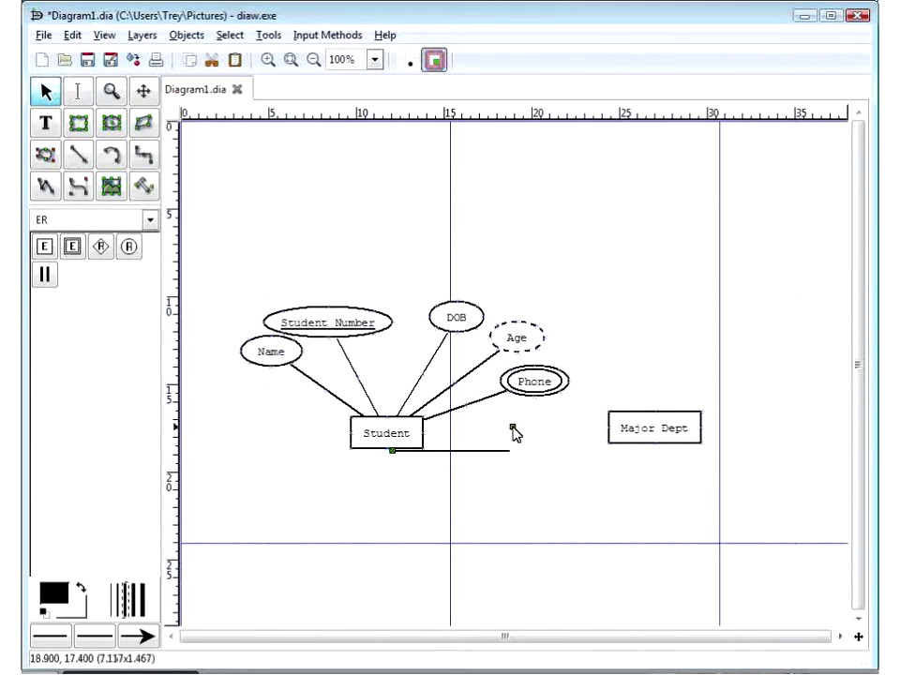
{"action": "left_click_drag", "start_coordinate": [495, 423], "coordinate": [492, 423]}
{"action": "left_click", "coordinate": [396, 430]}
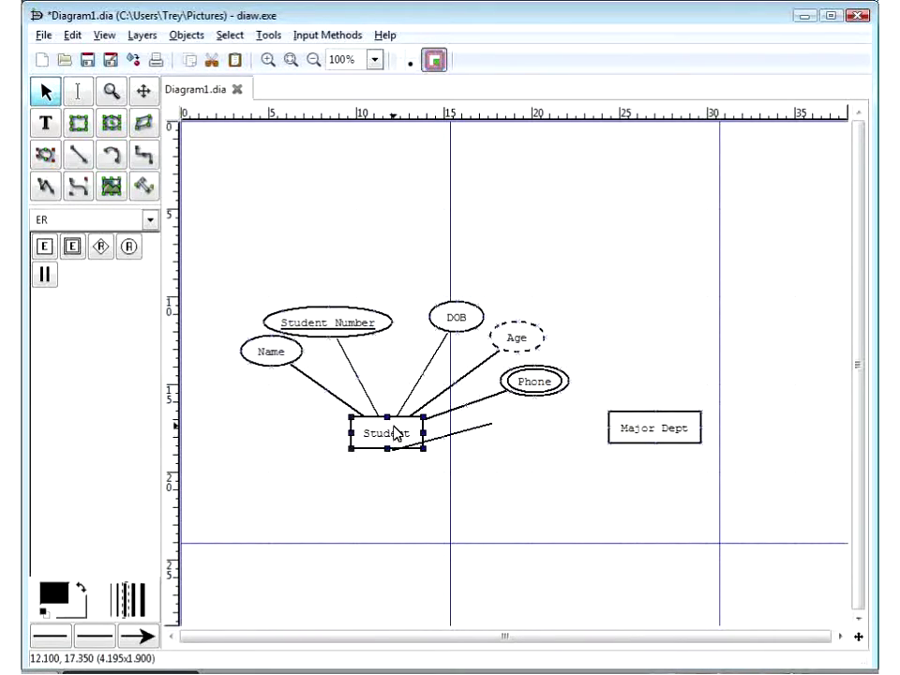
{"action": "left_click", "coordinate": [444, 449], "text": "shift"}
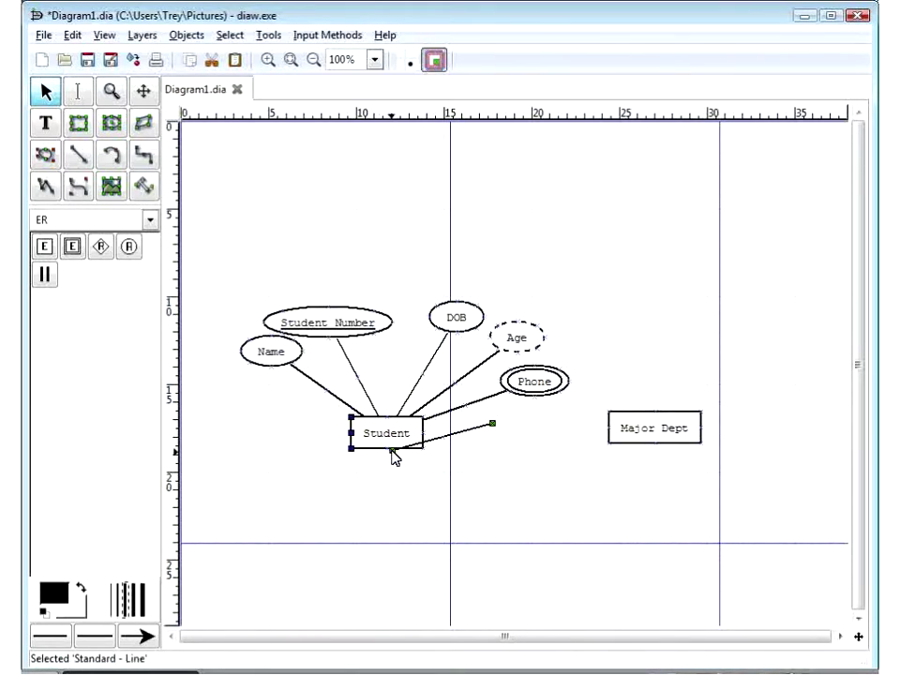
{"action": "left_click_drag", "start_coordinate": [392, 454], "coordinate": [401, 433]}
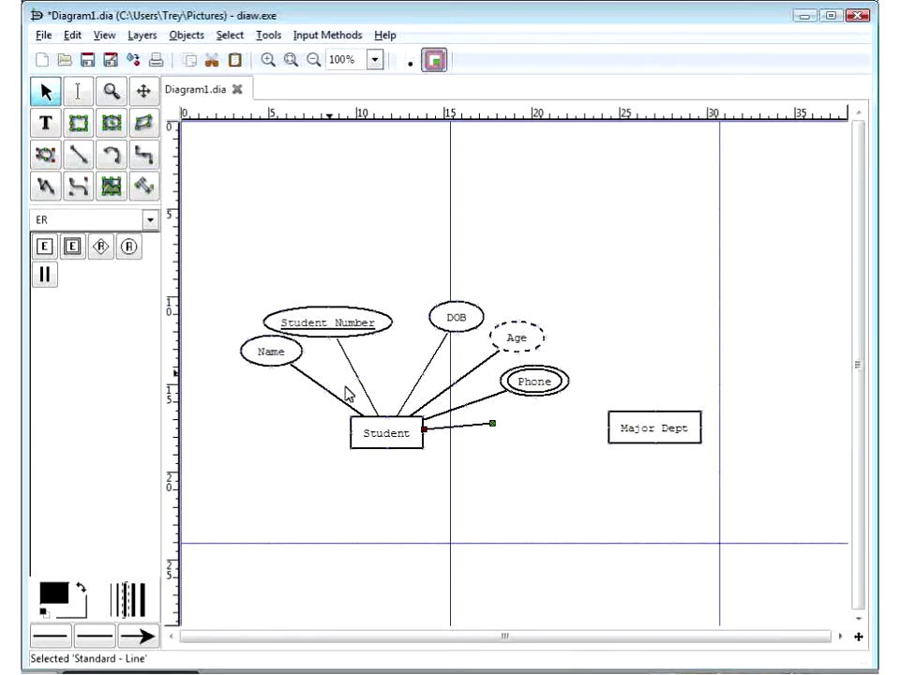
Place a relationship diamond between Student and Major Dept and join Student's line to its left corner
{"action": "left_click", "coordinate": [103, 249]}
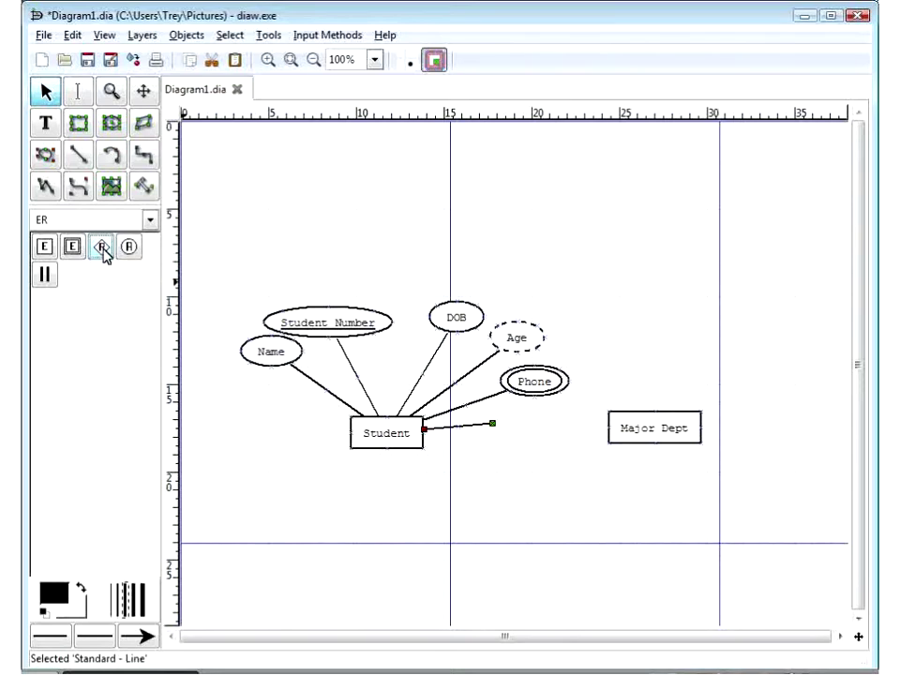
{"action": "left_click", "coordinate": [285, 454]}
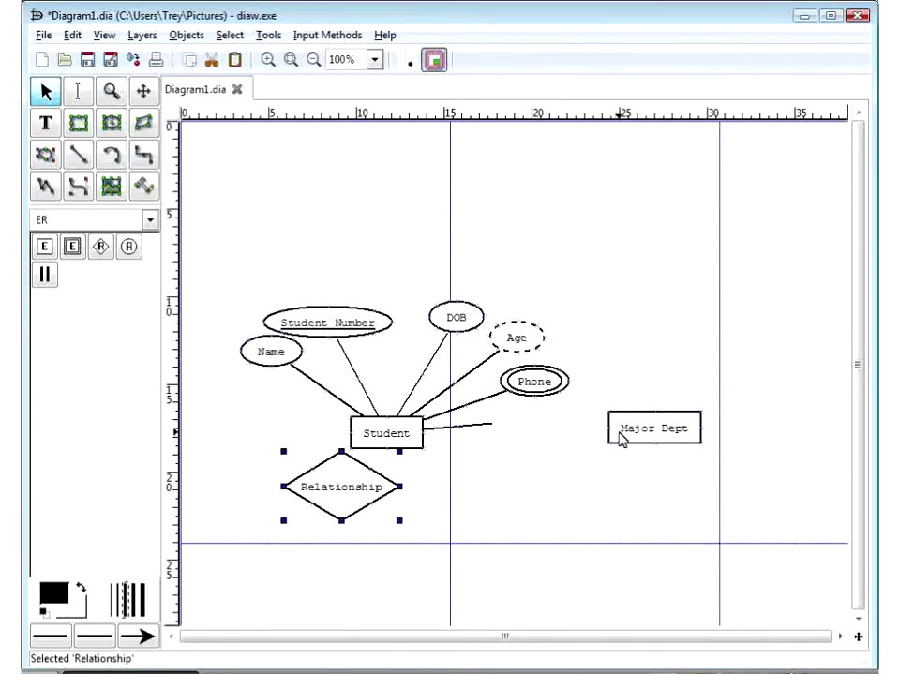
{"action": "left_click_drag", "start_coordinate": [627, 432], "coordinate": [729, 438]}
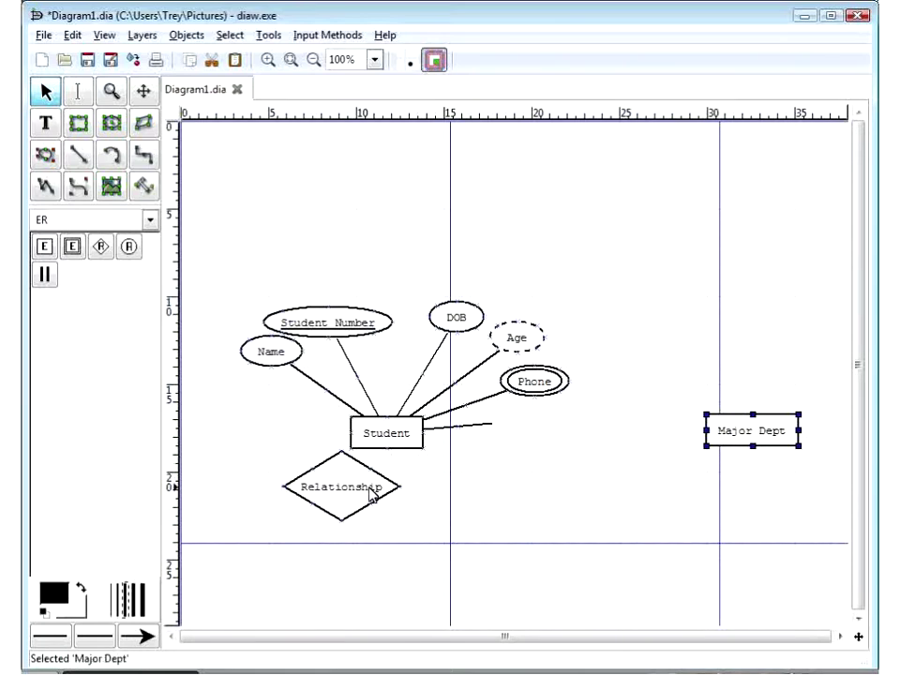
{"action": "left_click_drag", "start_coordinate": [372, 494], "coordinate": [611, 463]}
{"action": "left_click", "coordinate": [494, 425]}
{"action": "left_click_drag", "start_coordinate": [494, 428], "coordinate": [586, 466]}
{"action": "left_click", "coordinate": [594, 466]}
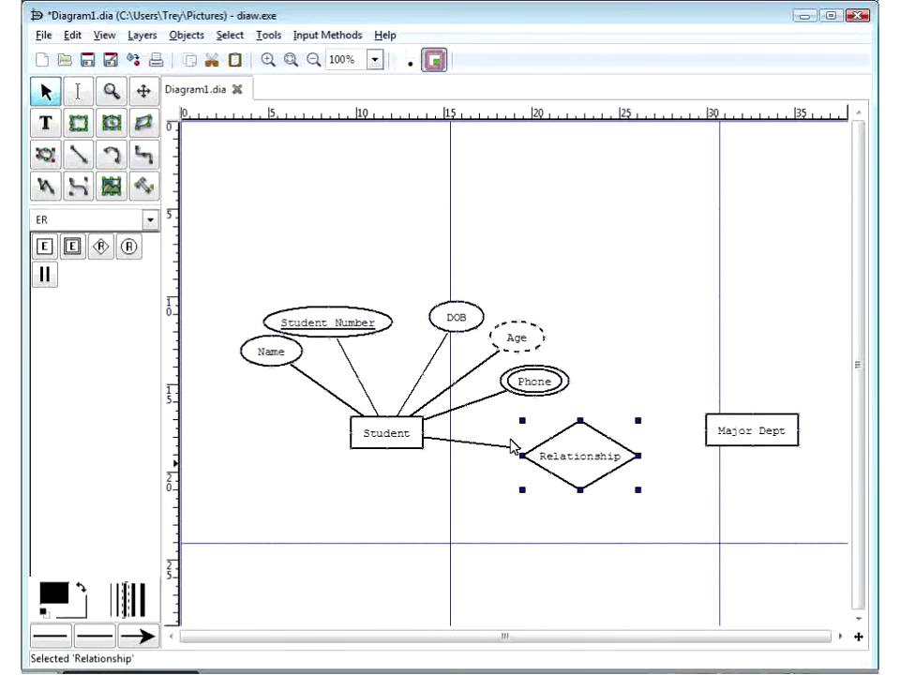
Duplicate the connecting line to link the diamond's right corner to Major Dept
{"action": "left_click", "coordinate": [473, 442]}
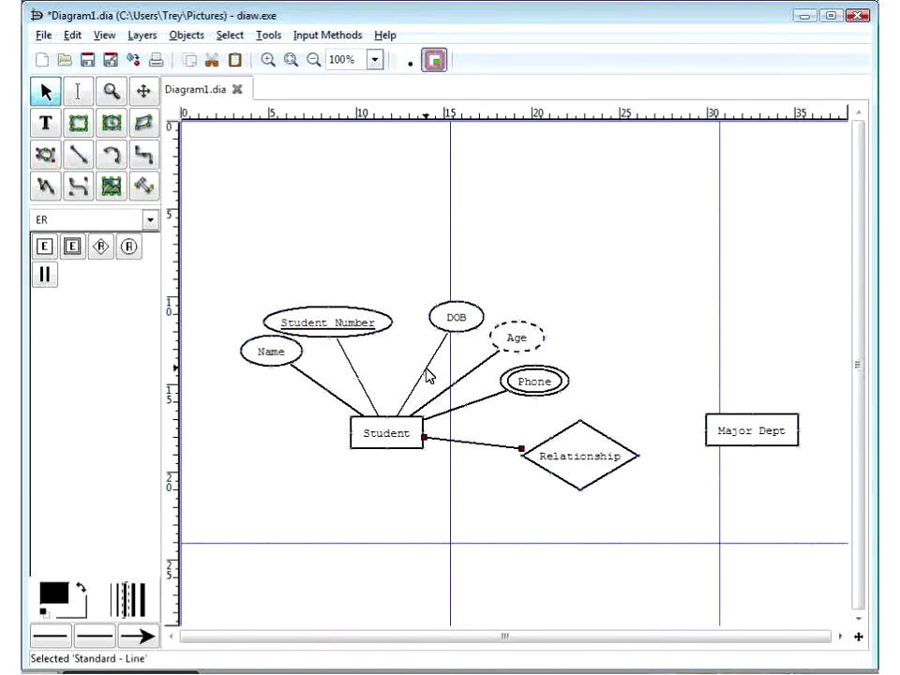
{"action": "key", "text": "ctrl+v"}
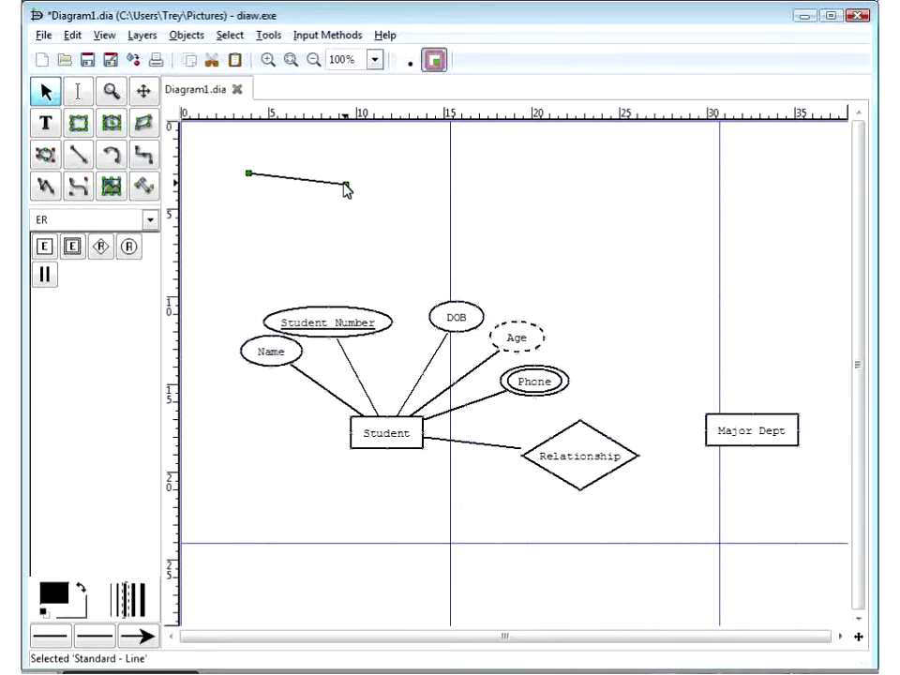
{"action": "left_click_drag", "start_coordinate": [347, 190], "coordinate": [719, 413]}
{"action": "left_click", "coordinate": [346, 187]}
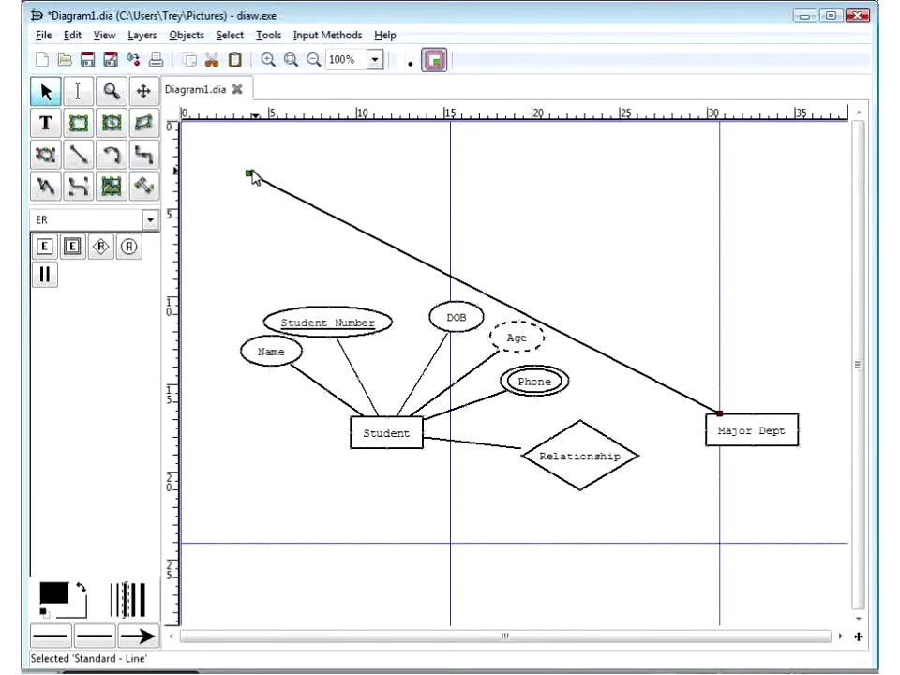
{"action": "left_click_drag", "start_coordinate": [251, 174], "coordinate": [593, 452]}
{"action": "left_click", "coordinate": [602, 502]}
Name the relationship diamond 'Majors in' and nudge it into line between the entities
{"action": "double_click", "coordinate": [590, 450]}
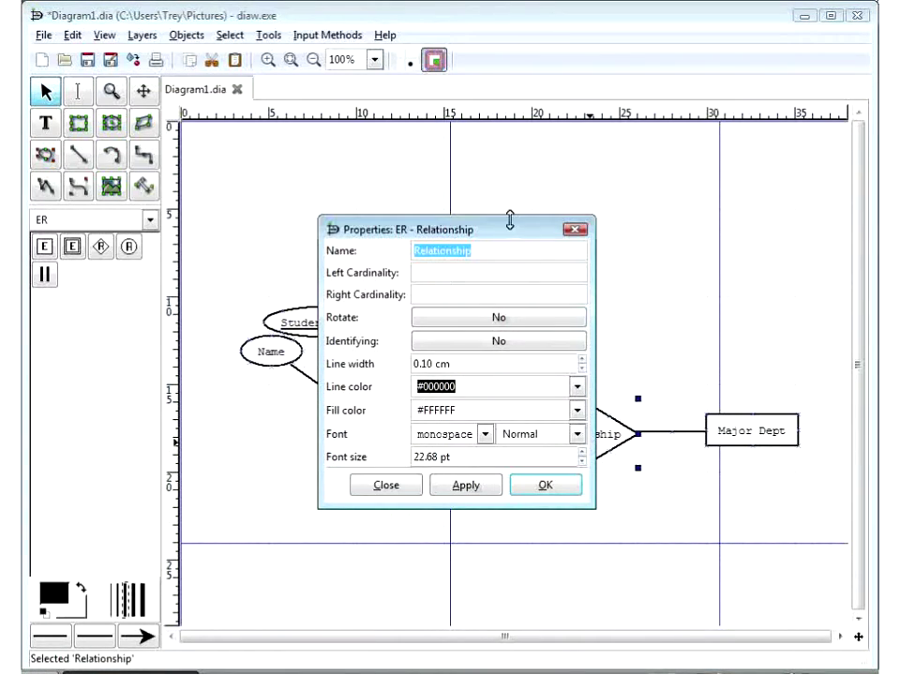
{"action": "left_click_drag", "start_coordinate": [510, 231], "coordinate": [461, 77]}
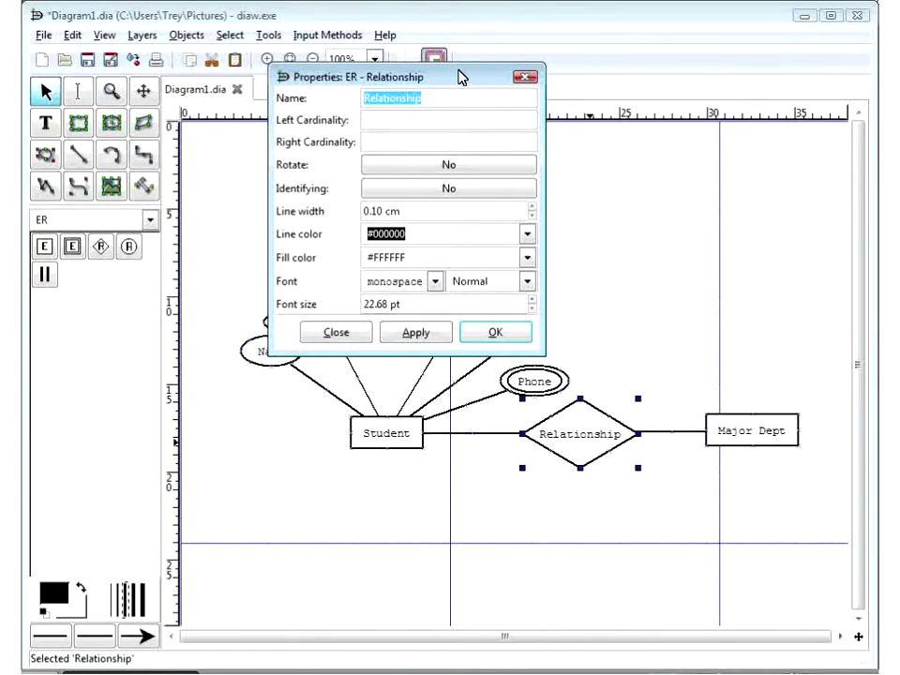
{"action": "type", "text": "Majors in"}
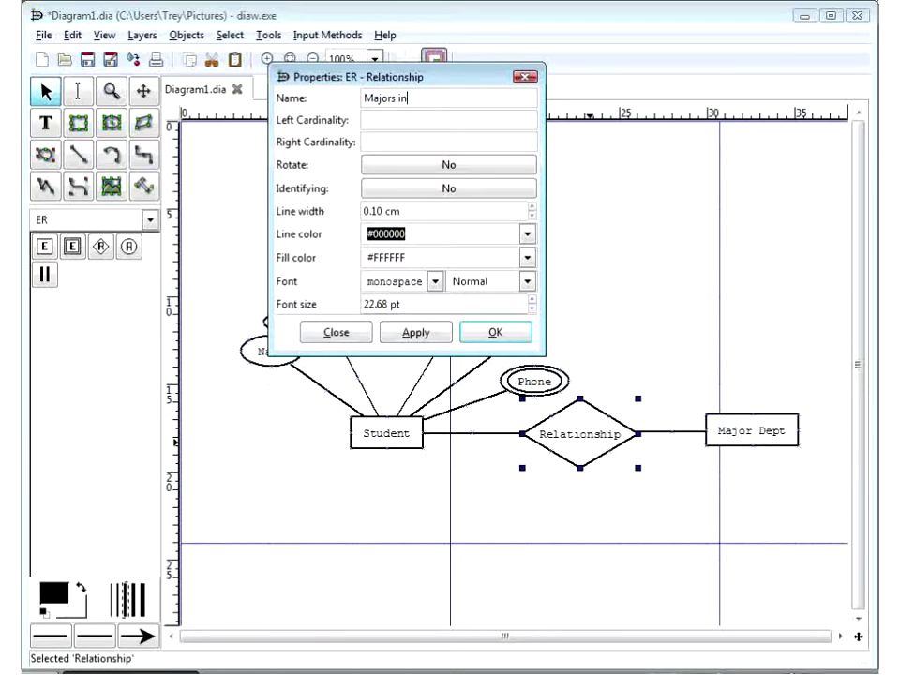
{"action": "left_click", "coordinate": [493, 333]}
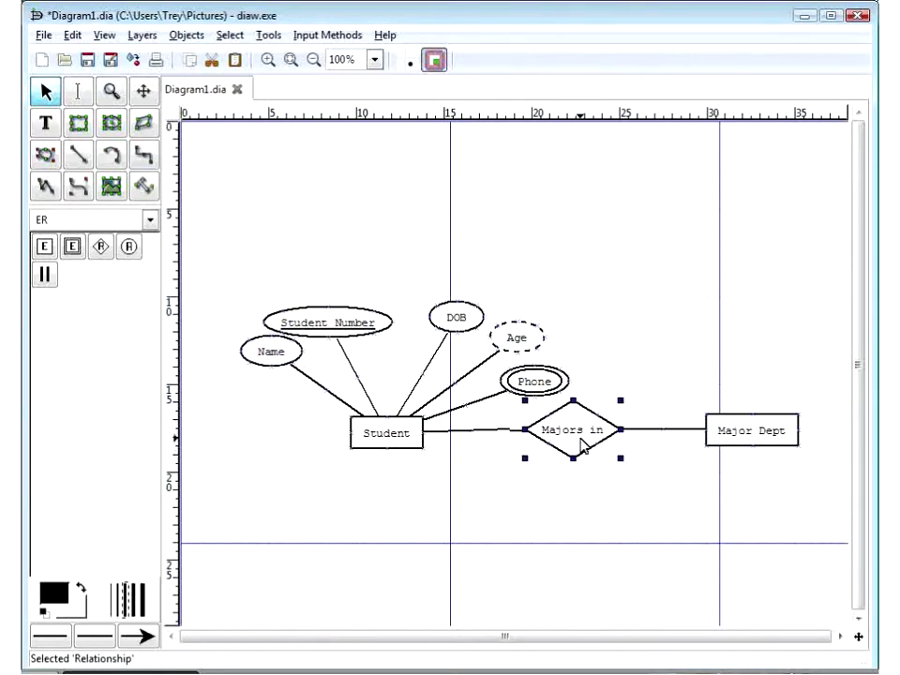
{"action": "left_click_drag", "start_coordinate": [576, 445], "coordinate": [581, 448]}
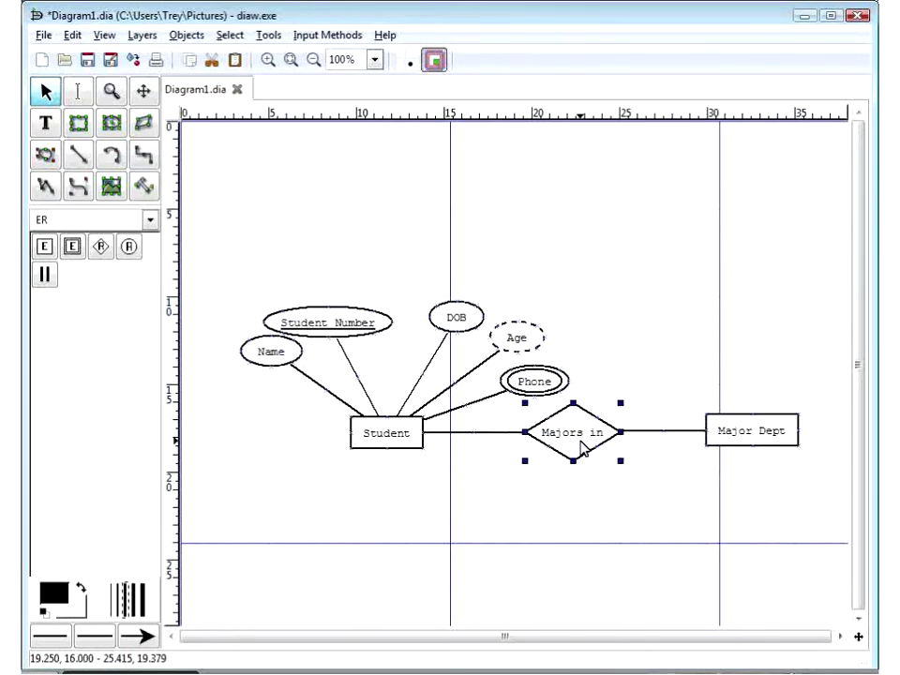
{"action": "left_click", "coordinate": [696, 516]}
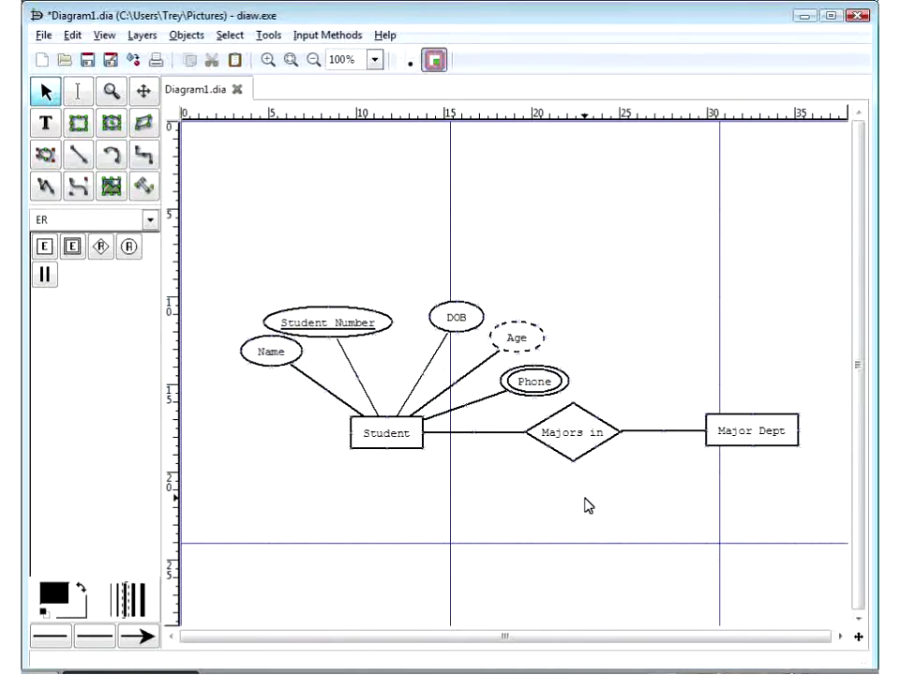
Duplicate the DOB attribute as a 'Dept Name' ellipse placed above Major Dept
{"action": "left_click", "coordinate": [472, 321]}
{"action": "key", "text": "ctrl+d"}
{"action": "left_click_drag", "start_coordinate": [459, 309], "coordinate": [287, 208]}
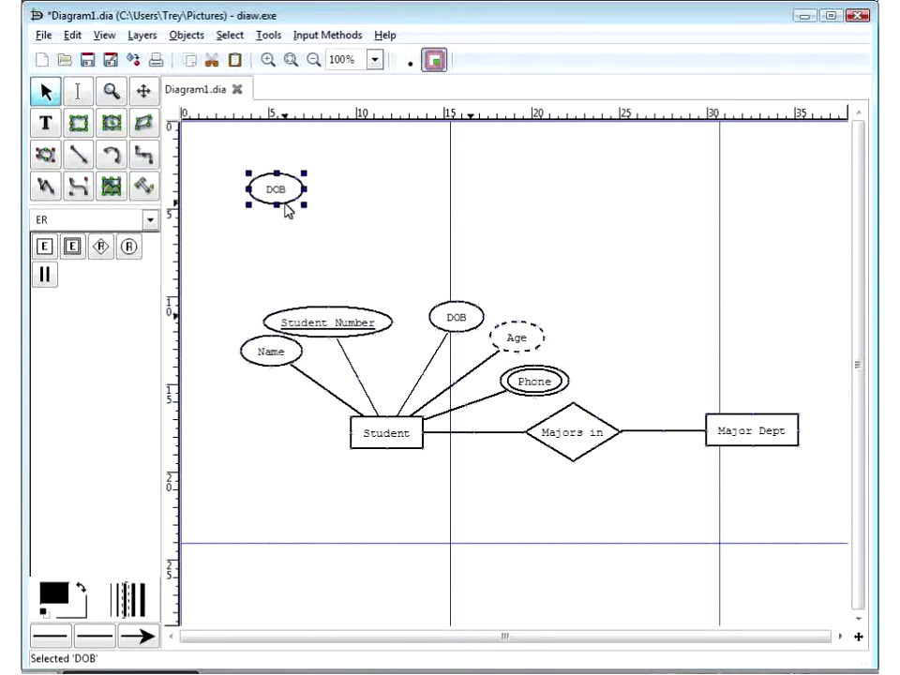
{"action": "double_click", "coordinate": [287, 208]}
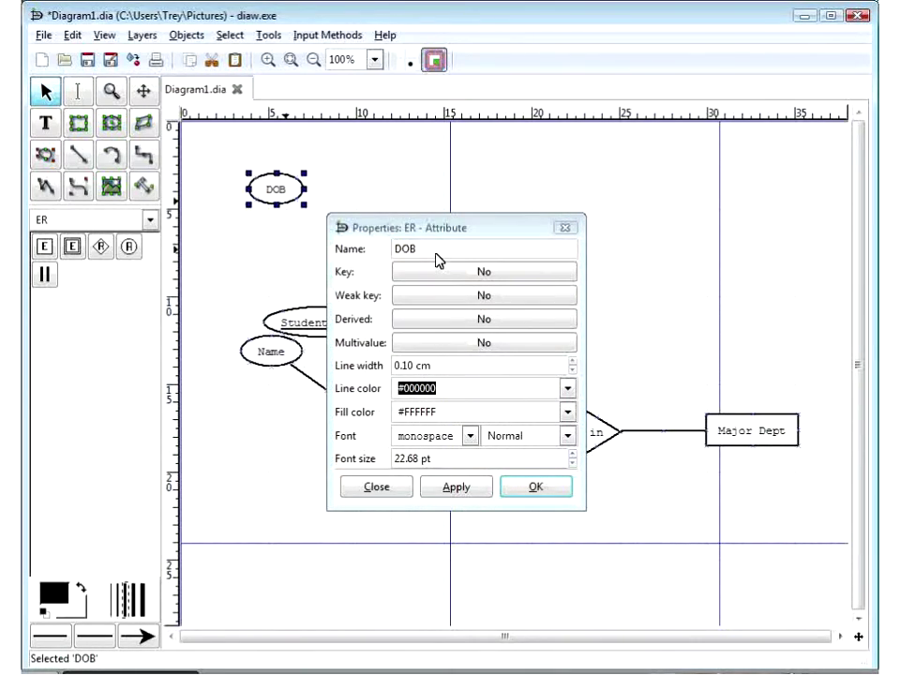
{"action": "left_click", "coordinate": [345, 247]}
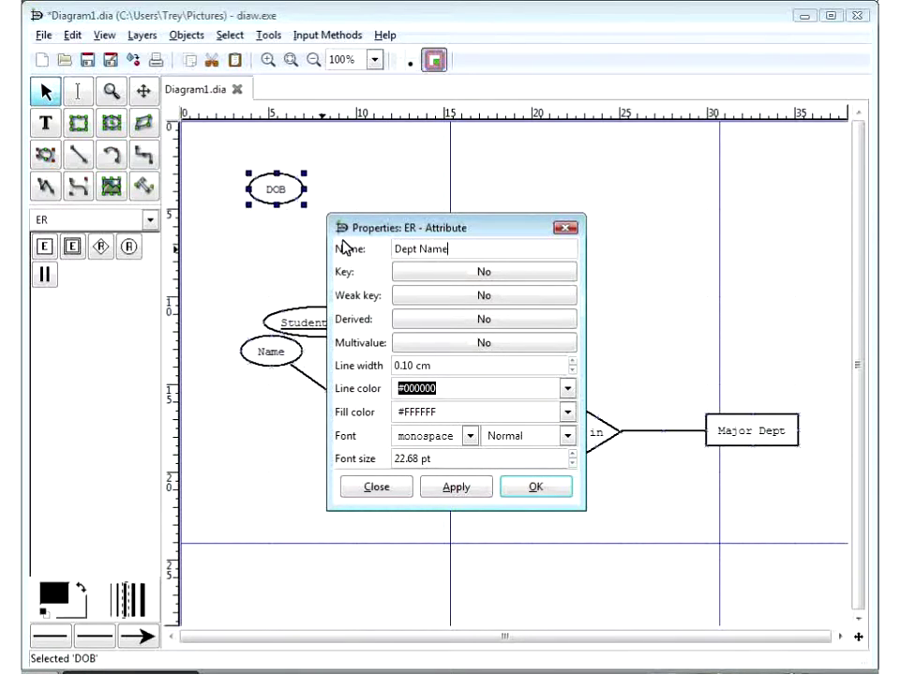
{"action": "left_click", "coordinate": [525, 486]}
{"action": "left_click_drag", "start_coordinate": [304, 194], "coordinate": [688, 357]}
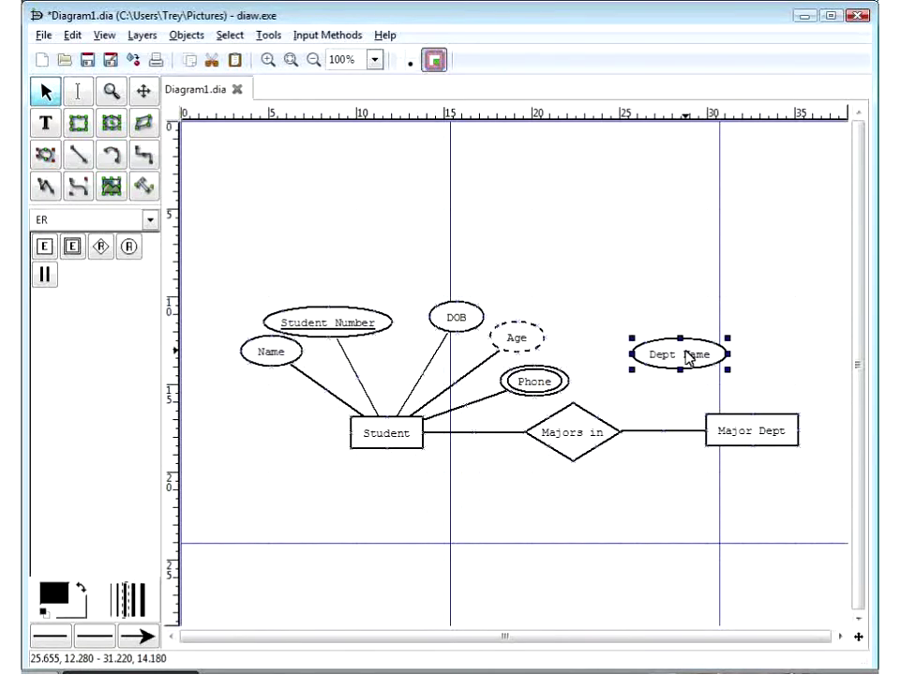
Copy Dept Name and rename the copy 'Dept Code'
{"action": "key", "text": "ctrl+c"}
{"action": "key", "text": "ctrl+v"}
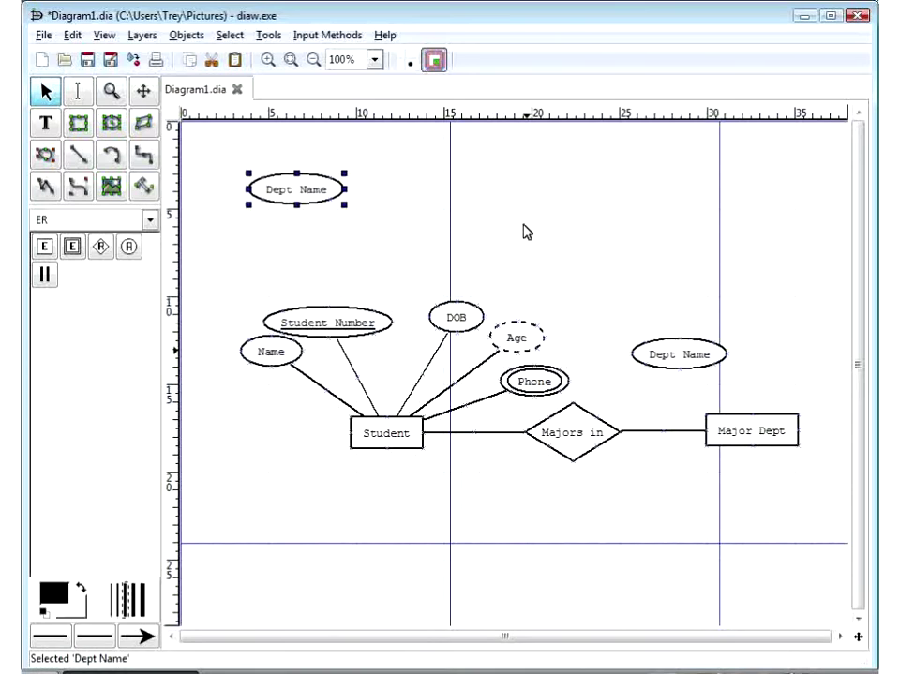
{"action": "double_click", "coordinate": [305, 190]}
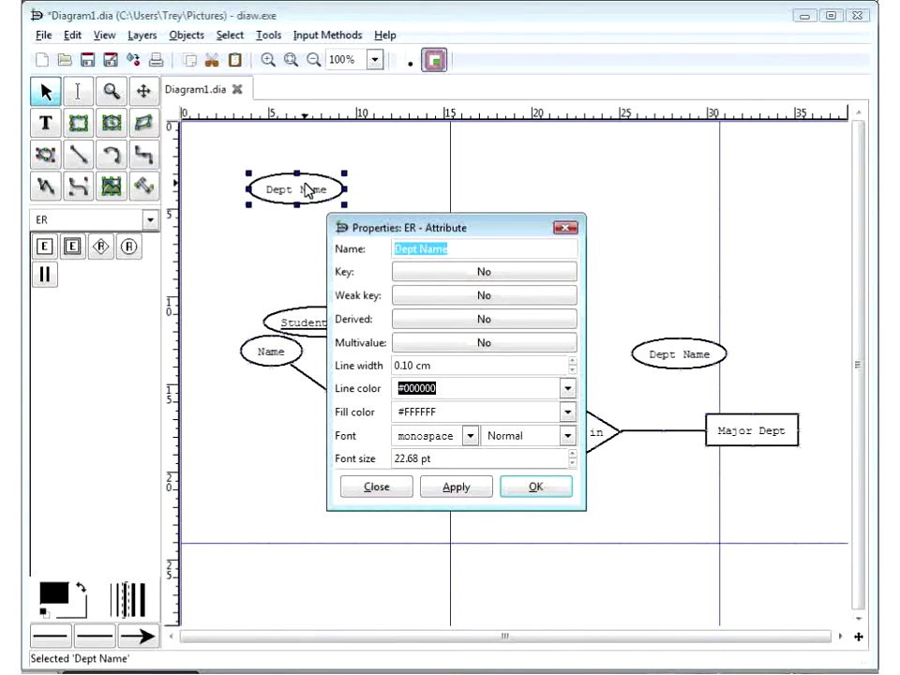
{"action": "type", "text": "Dept Code"}
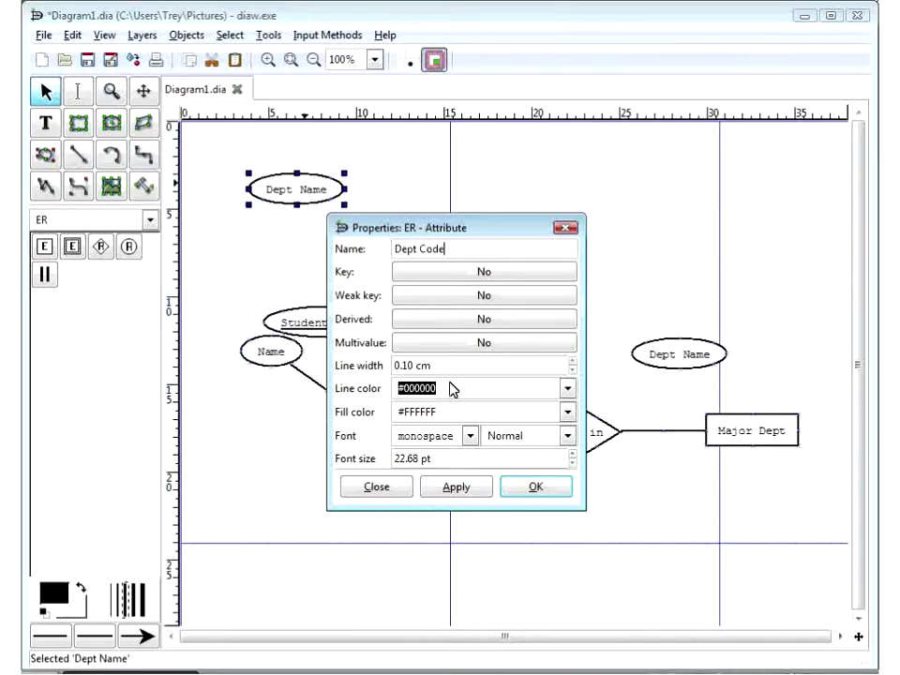
{"action": "left_click", "coordinate": [522, 485]}
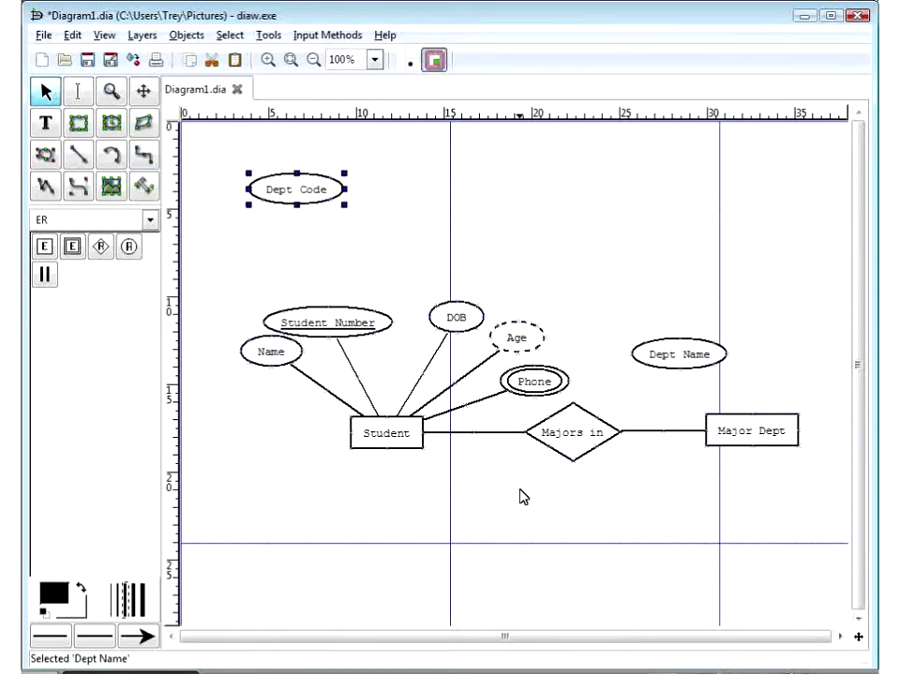
Make a 'Dept Phone' copy and stack Dept Phone and Dept Code above Dept Name
{"action": "left_click", "coordinate": [300, 194]}
{"action": "key", "text": "ctrl+d"}
{"action": "left_click_drag", "start_coordinate": [305, 193], "coordinate": [497, 255]}
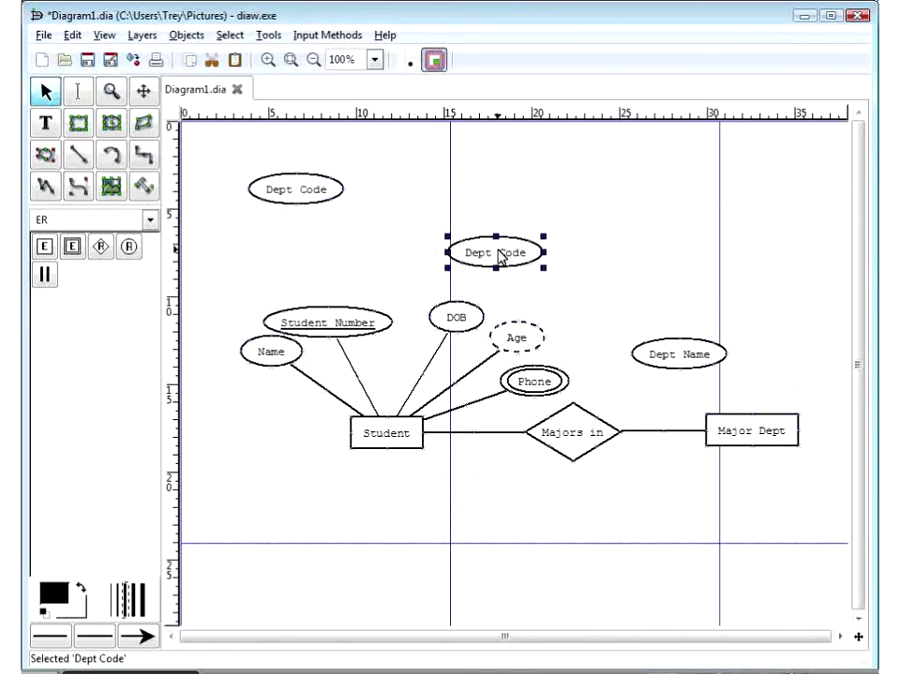
{"action": "left_click", "coordinate": [305, 191]}
{"action": "key", "text": "ctrl+d"}
{"action": "left_click_drag", "start_coordinate": [306, 191], "coordinate": [425, 195]}
{"action": "double_click", "coordinate": [427, 195]}
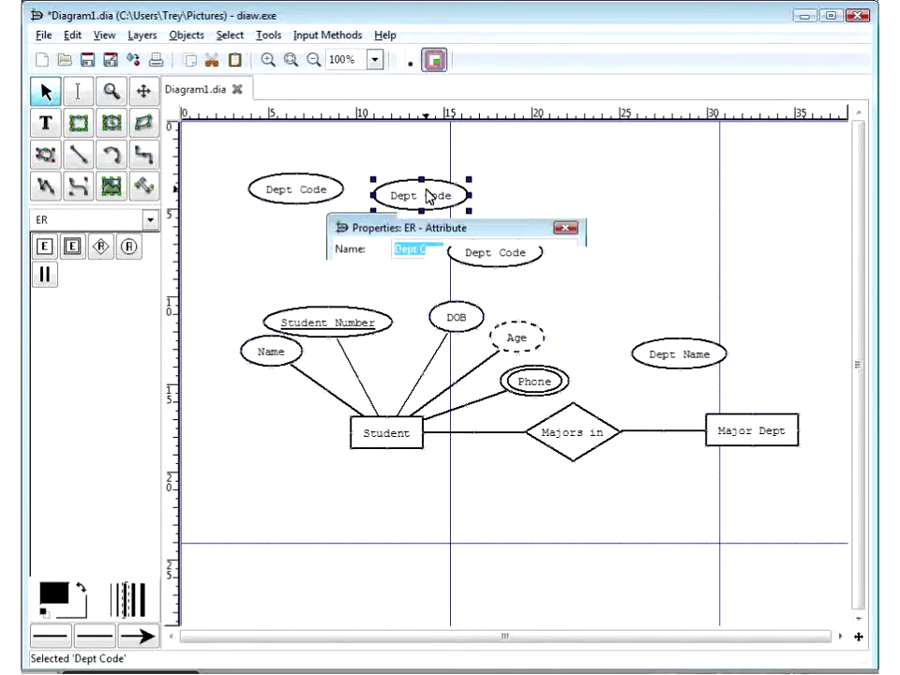
{"action": "type", "text": "De"}
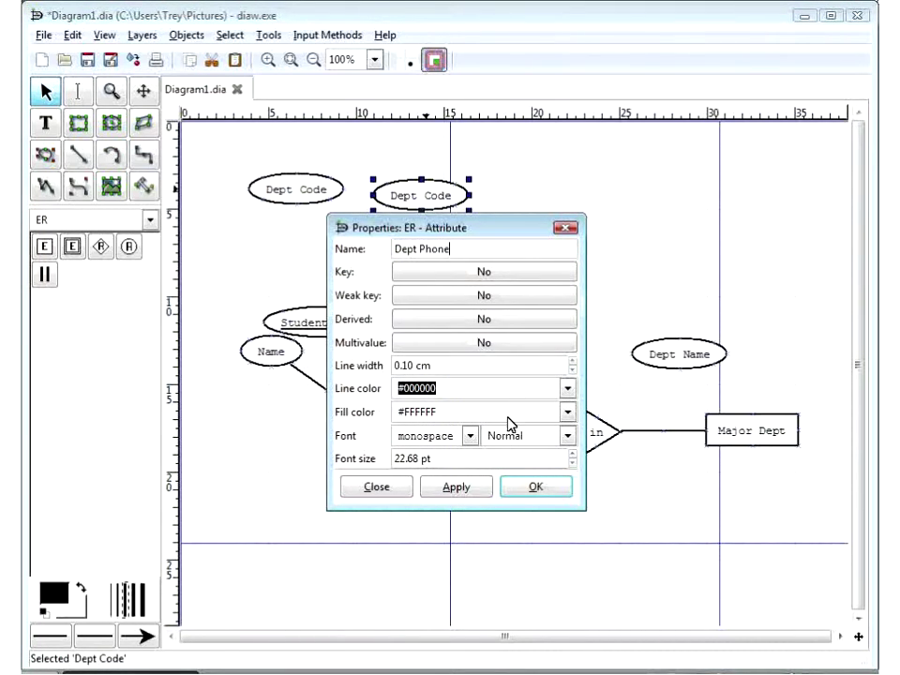
{"action": "left_click", "coordinate": [535, 485]}
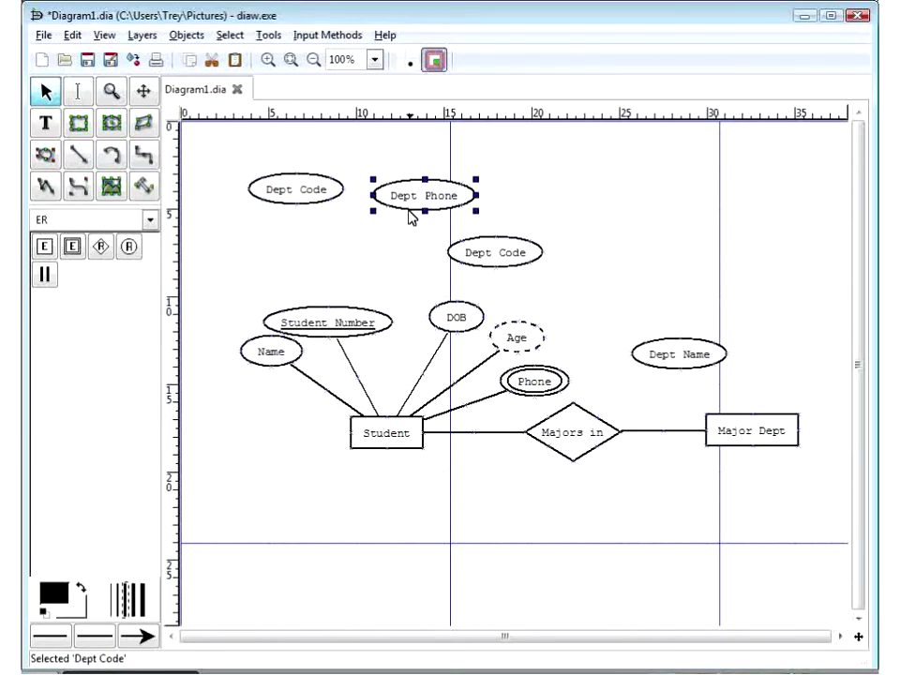
{"action": "left_click_drag", "start_coordinate": [424, 199], "coordinate": [732, 320]}
{"action": "left_click_drag", "start_coordinate": [519, 255], "coordinate": [789, 283]}
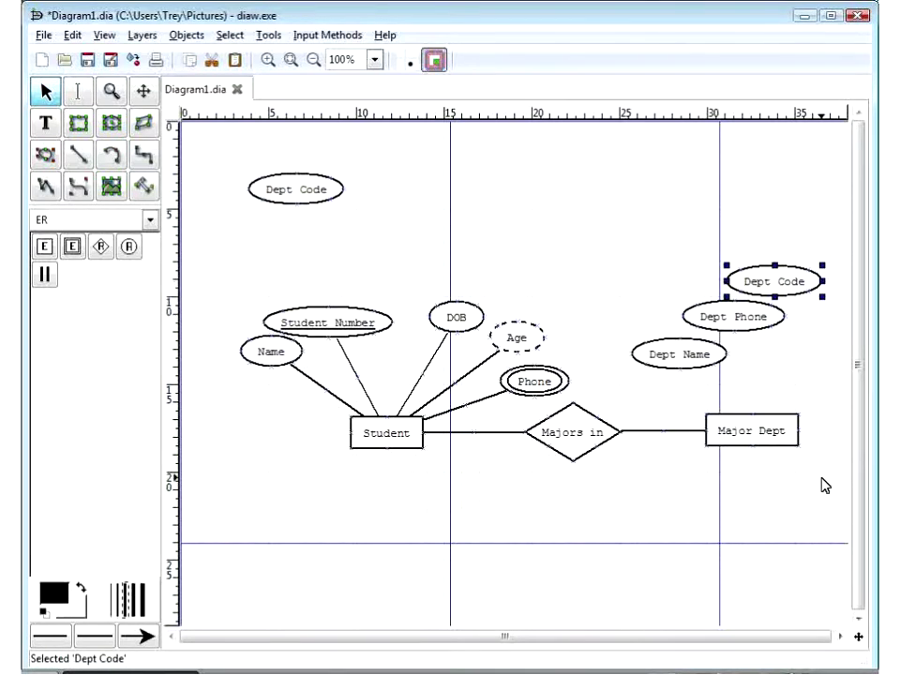
Rename the leftover upper-left Dept Code copy to 'Budget', then select all other shapes
{"action": "left_click", "coordinate": [729, 418]}
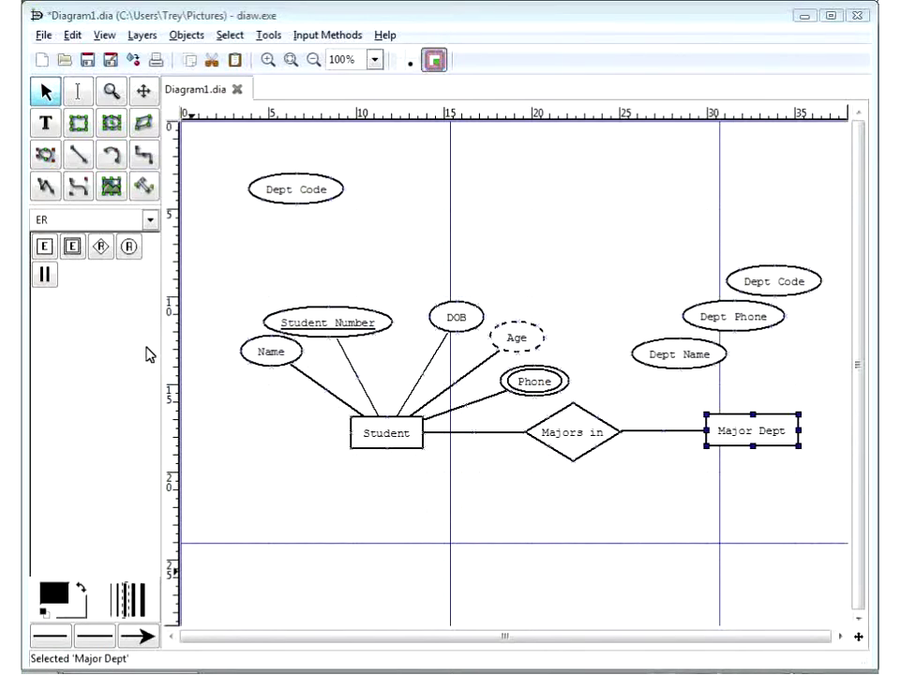
{"action": "double_click", "coordinate": [290, 190]}
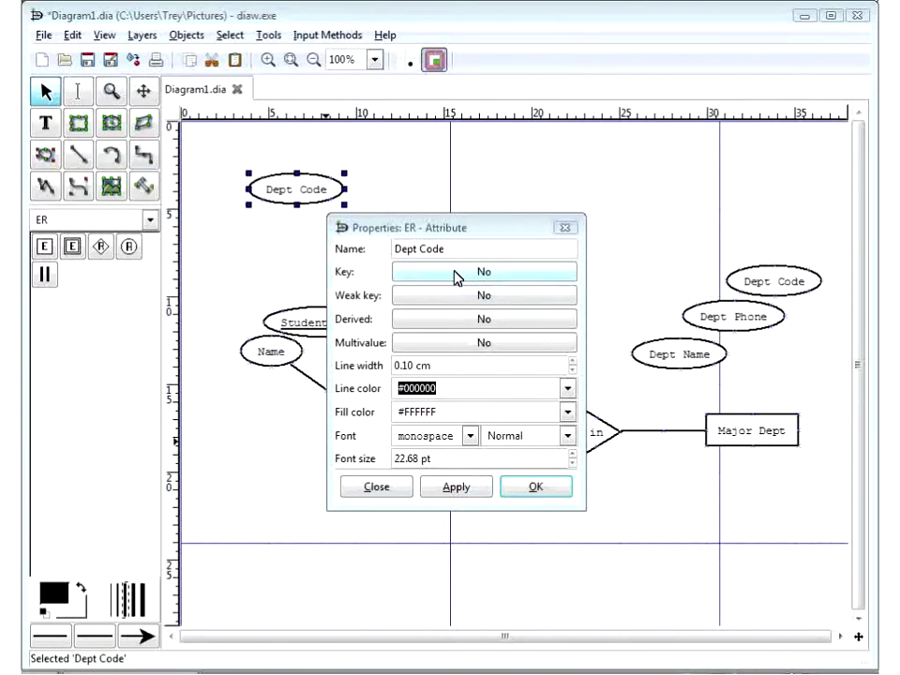
{"action": "left_click_drag", "start_coordinate": [466, 256], "coordinate": [362, 249]}
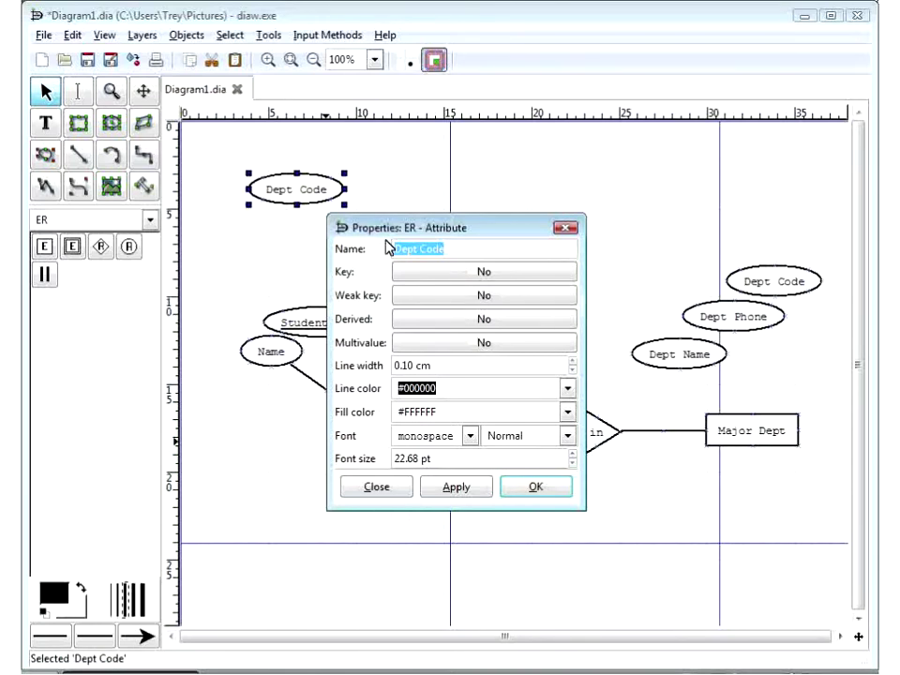
{"action": "type", "text": "Budget"}
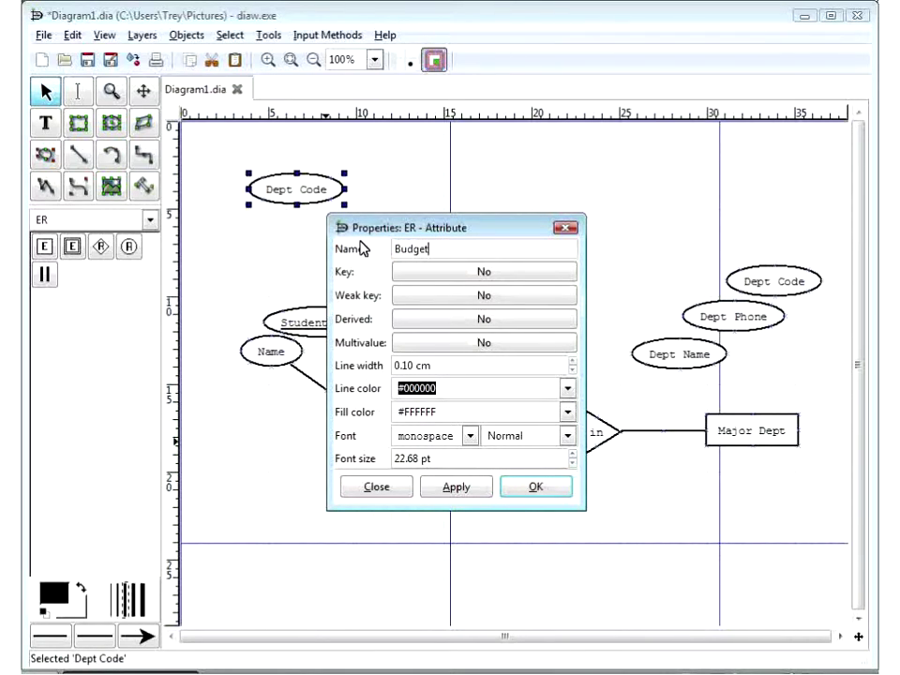
{"action": "left_click", "coordinate": [523, 486]}
{"action": "left_click", "coordinate": [785, 514]}
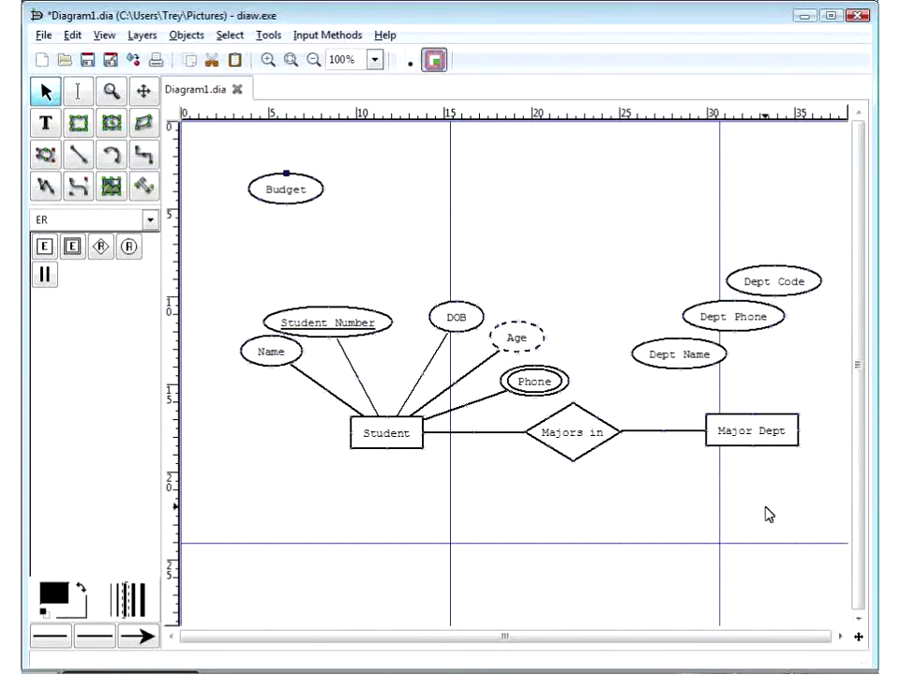
{"action": "left_click_drag", "start_coordinate": [830, 509], "coordinate": [234, 265]}
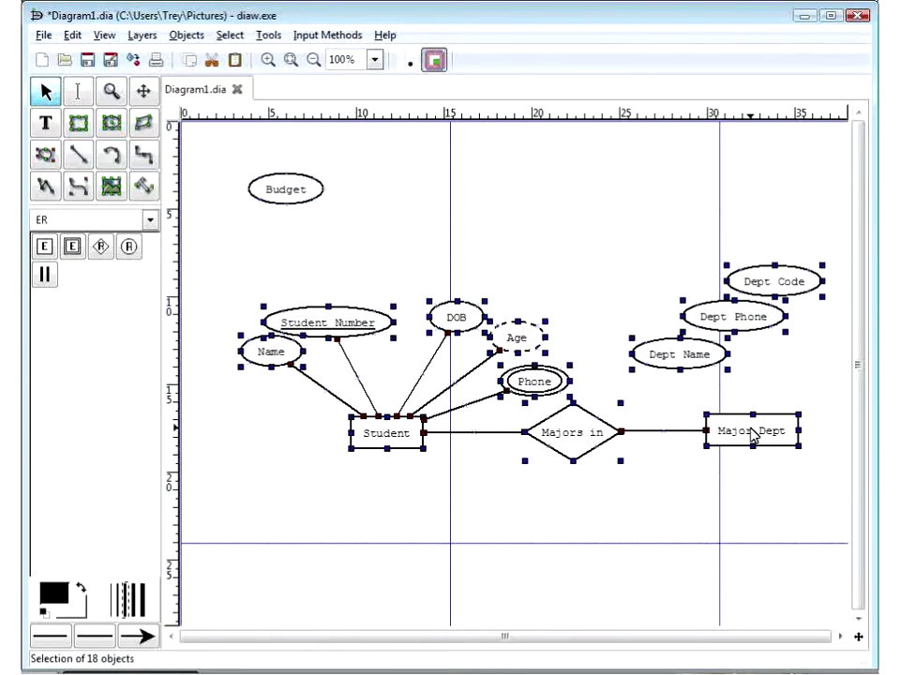
Shift the selected diagram left and move Budget beside Dept Phone
{"action": "left_click_drag", "start_coordinate": [739, 433], "coordinate": [690, 429]}
{"action": "left_click", "coordinate": [512, 271]}
{"action": "left_click_drag", "start_coordinate": [285, 192], "coordinate": [789, 343]}
Make Dept Code a key attribute so it appears underlined
{"action": "left_click", "coordinate": [734, 285]}
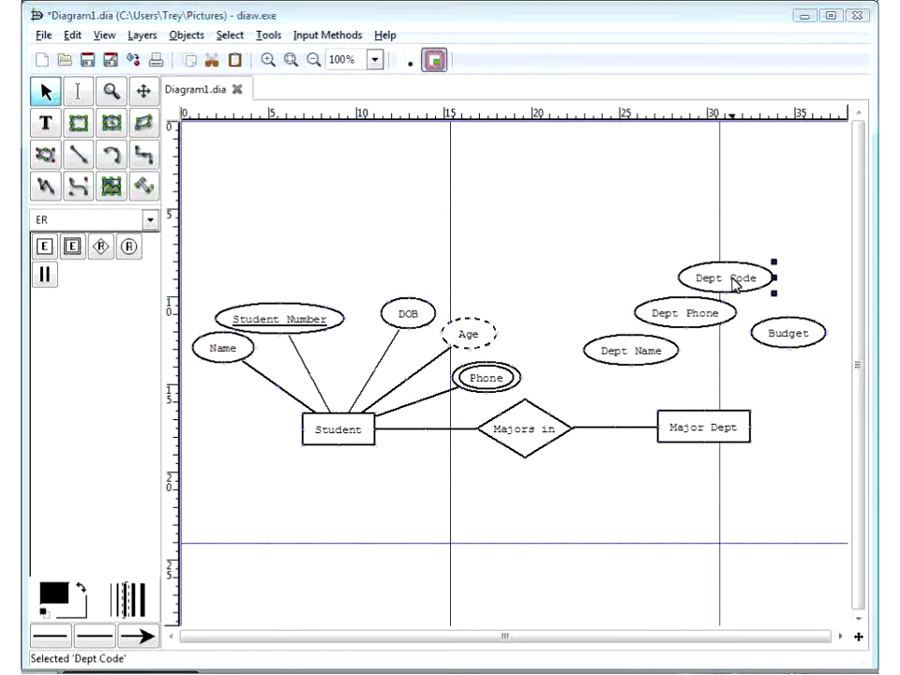
{"action": "double_click", "coordinate": [734, 284]}
{"action": "left_click", "coordinate": [504, 276]}
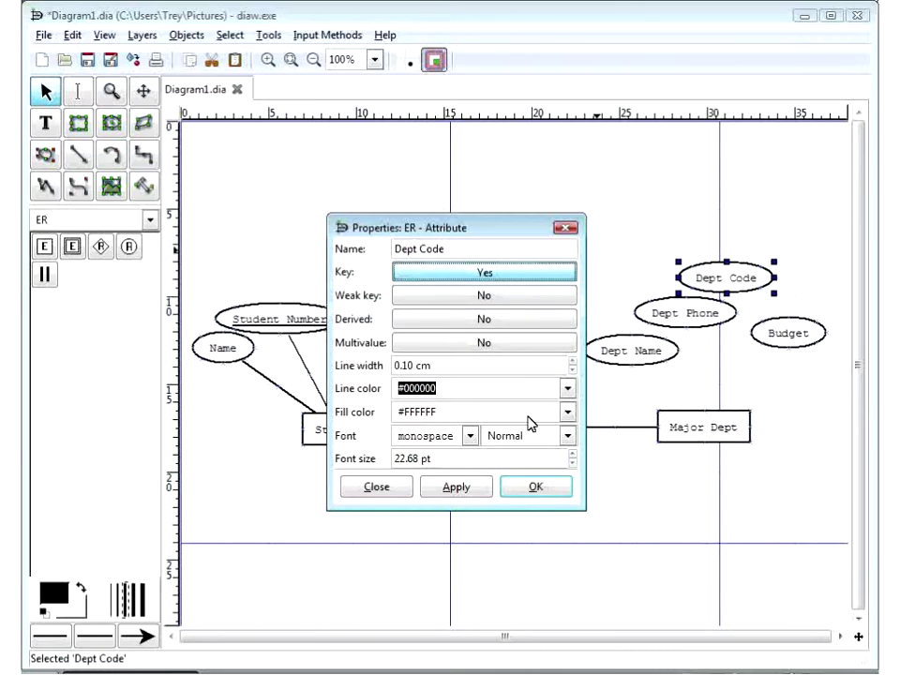
{"action": "left_click", "coordinate": [535, 492]}
{"action": "left_click", "coordinate": [721, 335]}
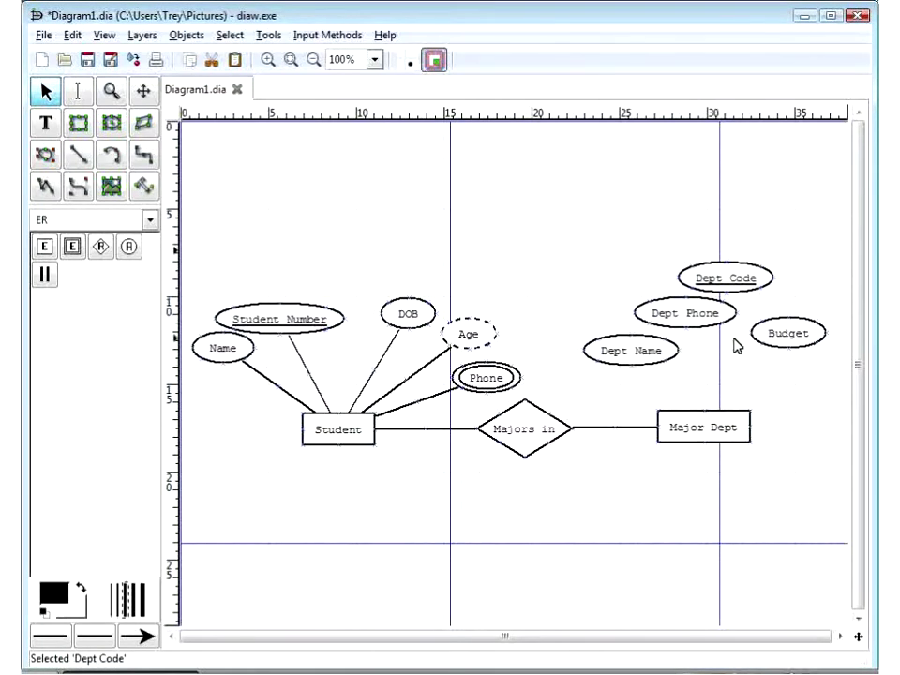
Move Dept Phone and Dept Name slightly up and to the left
{"action": "left_click_drag", "start_coordinate": [721, 334], "coordinate": [682, 323]}
{"action": "left_click", "coordinate": [607, 359]}
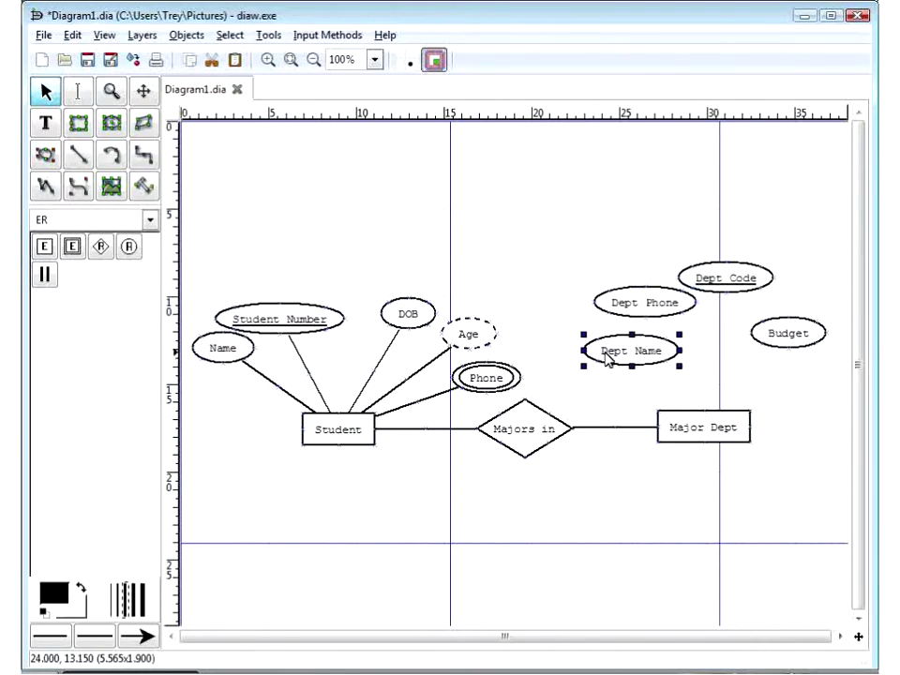
{"action": "left_click_drag", "start_coordinate": [607, 359], "coordinate": [580, 348]}
{"action": "left_click", "coordinate": [694, 323]}
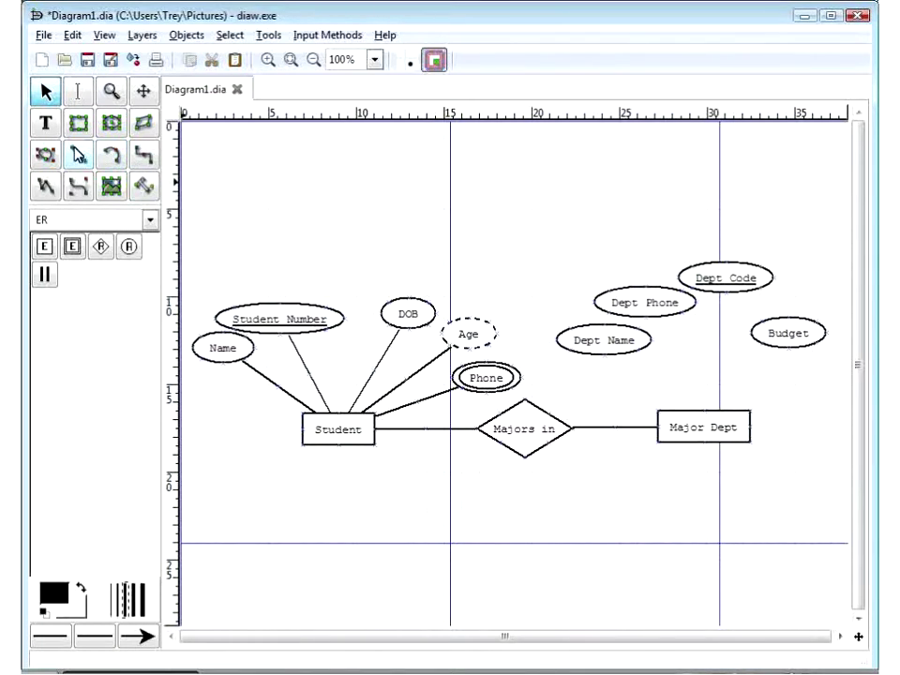
Draw a line from Dept Name to Major Dept with no end arrowhead
{"action": "left_click", "coordinate": [79, 155]}
{"action": "left_click", "coordinate": [283, 193]}
{"action": "left_click_drag", "start_coordinate": [299, 214], "coordinate": [698, 426]}
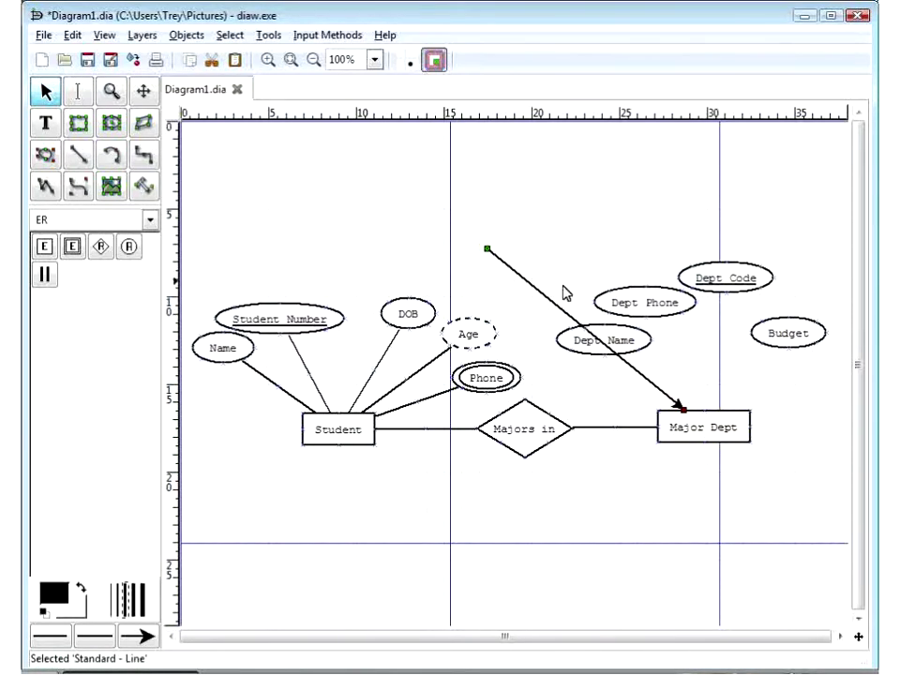
{"action": "left_click_drag", "start_coordinate": [488, 251], "coordinate": [562, 295]}
{"action": "left_click", "coordinate": [482, 247]}
{"action": "left_click_drag", "start_coordinate": [488, 250], "coordinate": [608, 352]}
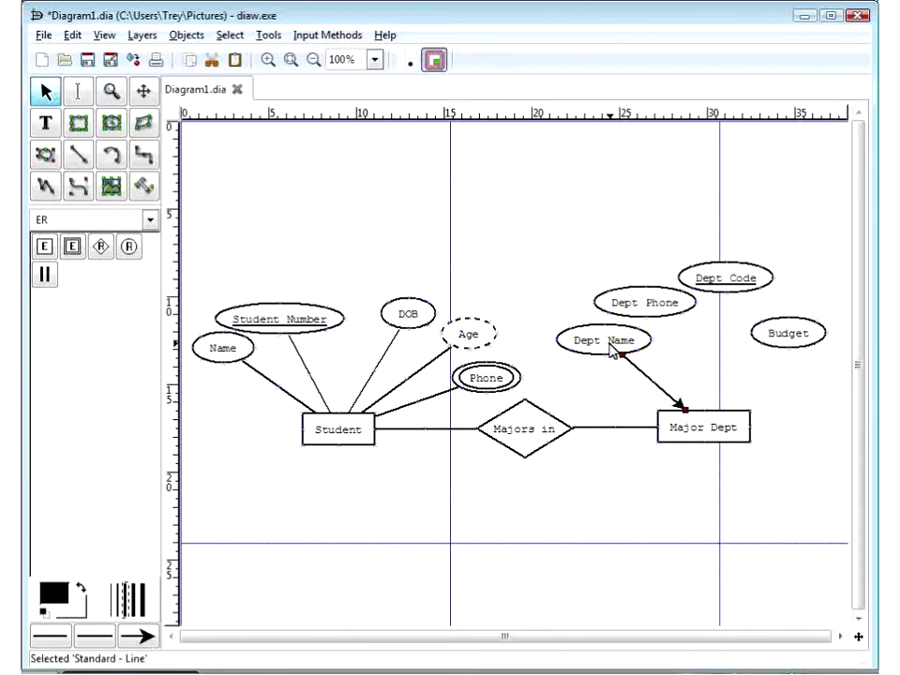
{"action": "double_click", "coordinate": [676, 403]}
{"action": "left_click", "coordinate": [563, 388]}
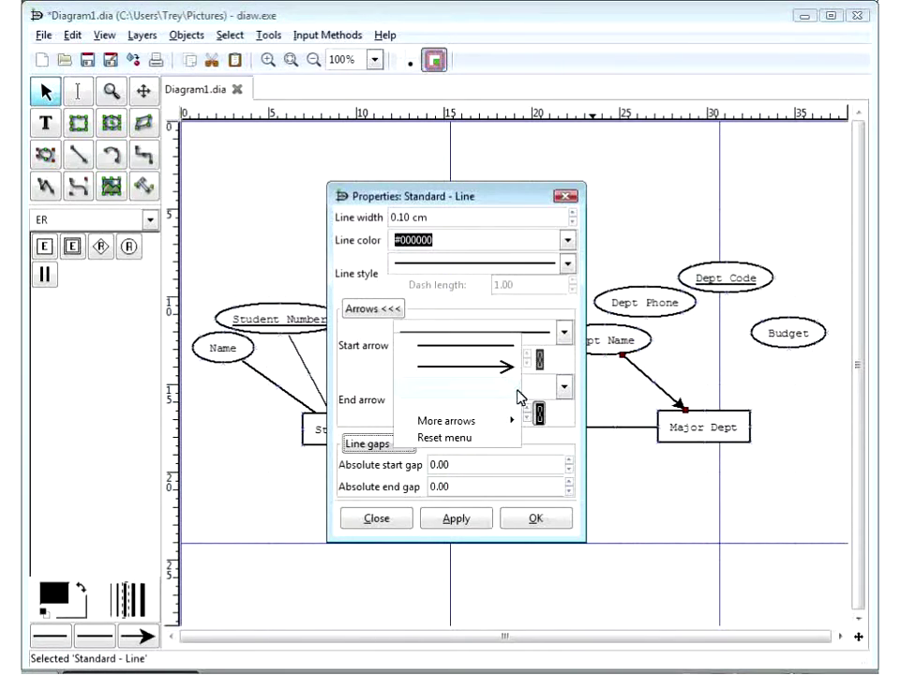
{"action": "left_click", "coordinate": [483, 363]}
{"action": "left_click", "coordinate": [533, 518]}
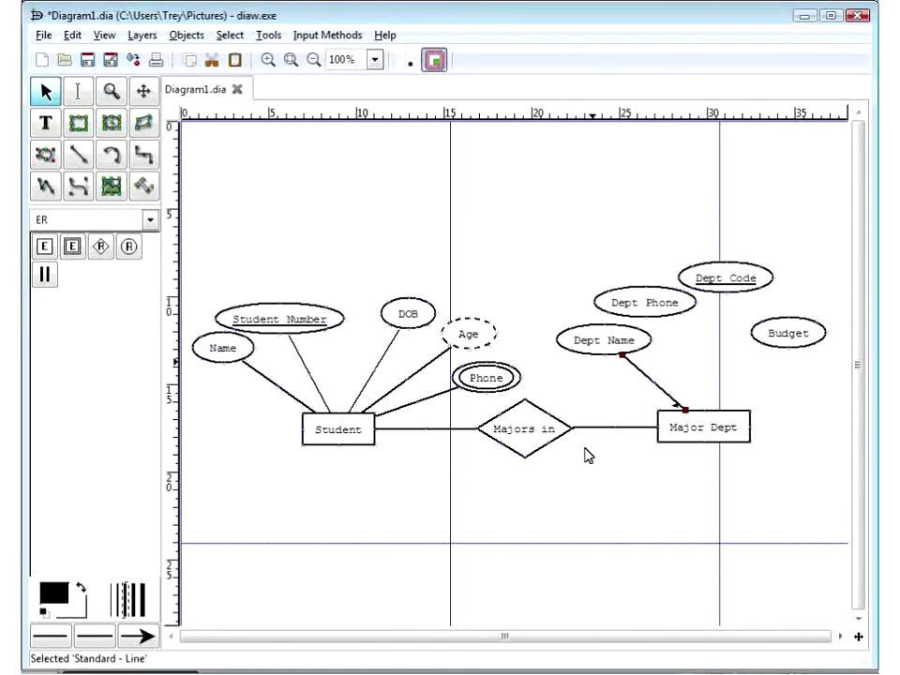
Draw two more lines from Major Dept up to Dept Phone and Dept Code
{"action": "mouse_move", "coordinate": [248, 173]}
{"action": "left_mouse_down"}
{"action": "mouse_move", "coordinate": [351, 259]}
{"action": "mouse_move", "coordinate": [315, 235]}
{"action": "mouse_move", "coordinate": [527, 330]}
{"action": "mouse_move", "coordinate": [678, 423]}
{"action": "mouse_move", "coordinate": [675, 414]}
{"action": "left_mouse_up"}
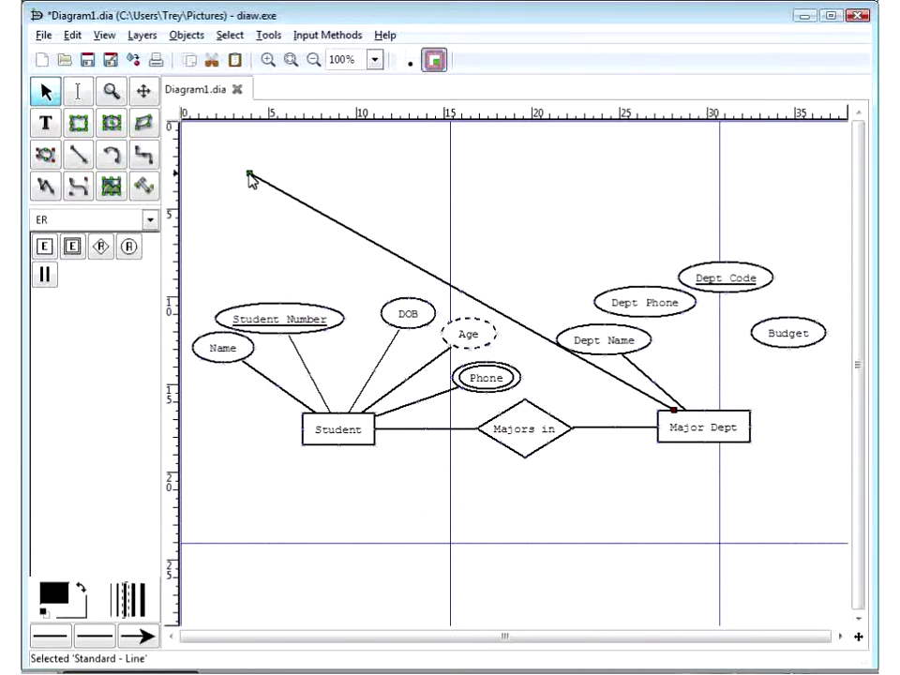
{"action": "left_click_drag", "start_coordinate": [250, 177], "coordinate": [653, 322]}
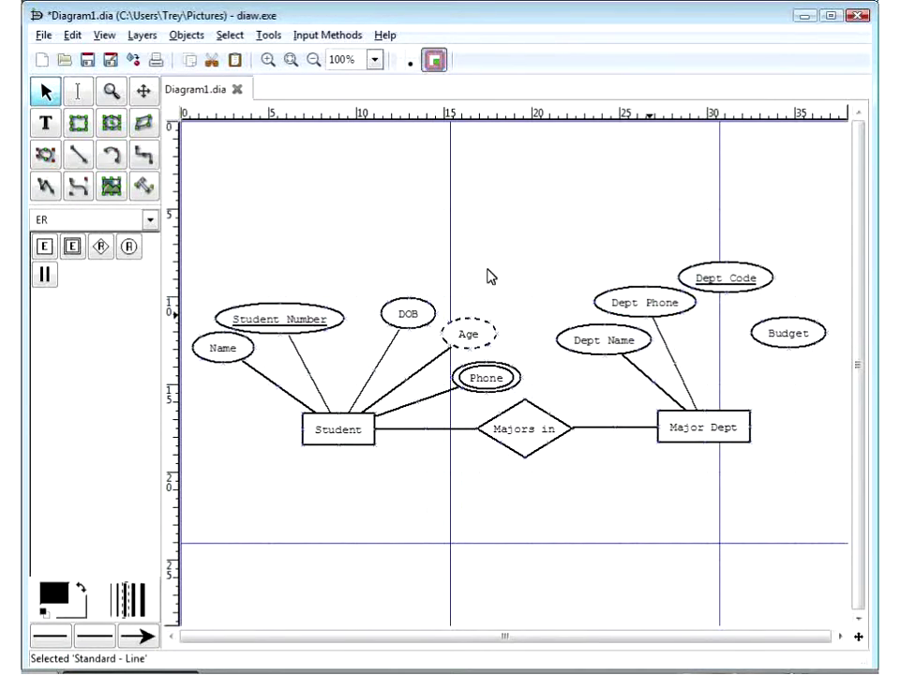
{"action": "left_click_drag", "start_coordinate": [315, 223], "coordinate": [671, 411]}
{"action": "left_click_drag", "start_coordinate": [317, 227], "coordinate": [701, 272]}
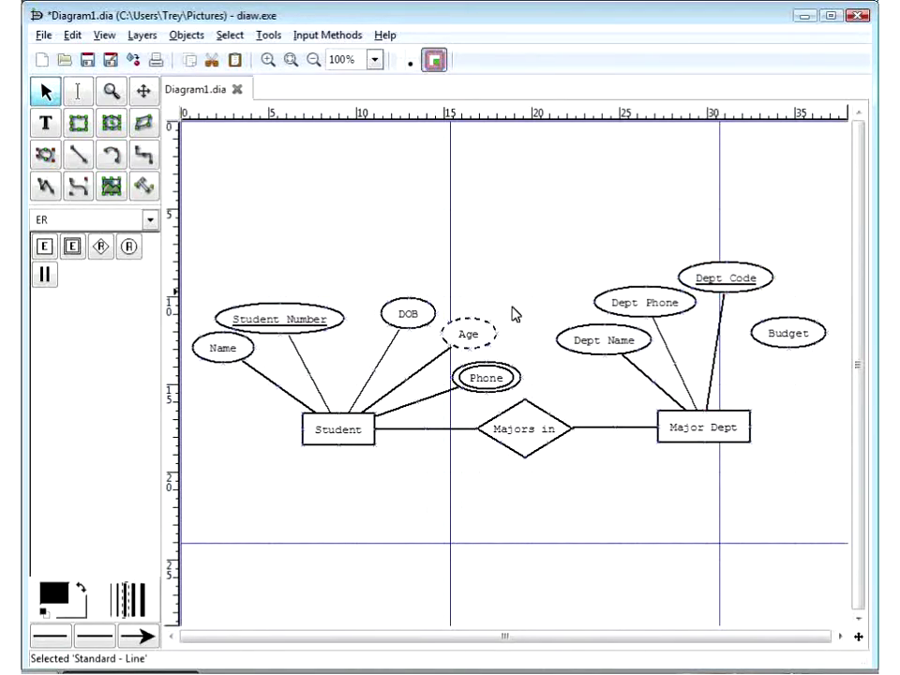
{"action": "left_click_drag", "start_coordinate": [471, 334], "coordinate": [433, 351]}
Attach the loose line between Major Dept and the Budget attribute
{"action": "left_click", "coordinate": [399, 287]}
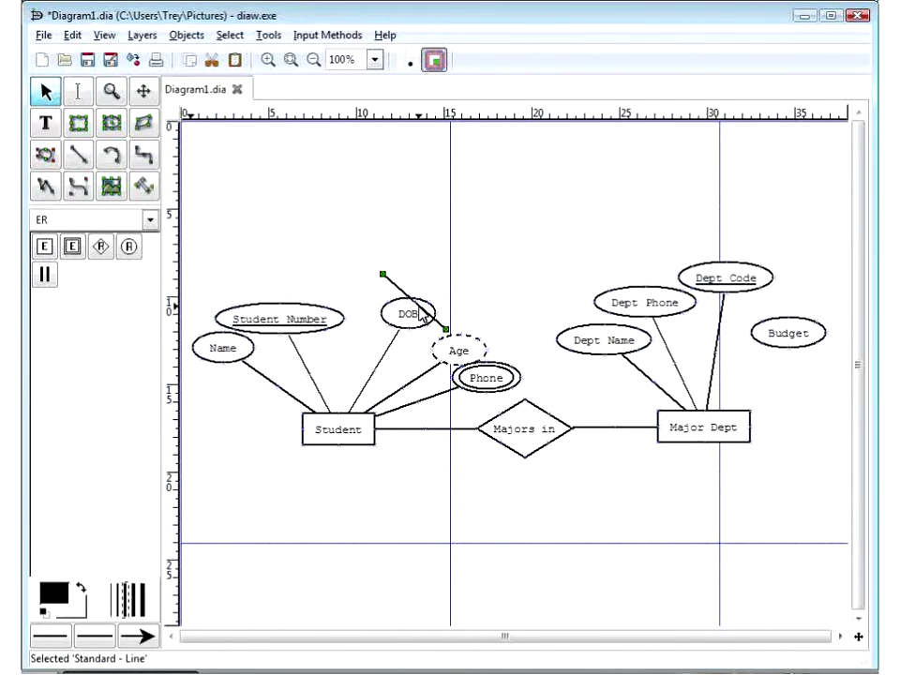
{"action": "left_click_drag", "start_coordinate": [446, 333], "coordinate": [669, 410]}
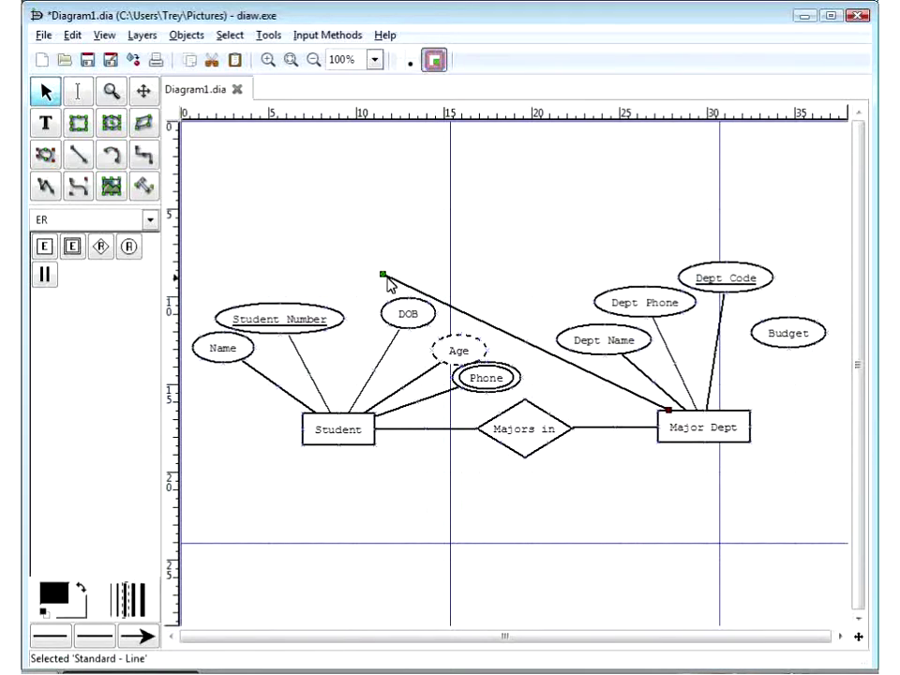
{"action": "left_click_drag", "start_coordinate": [381, 278], "coordinate": [530, 267]}
{"action": "left_click", "coordinate": [359, 245]}
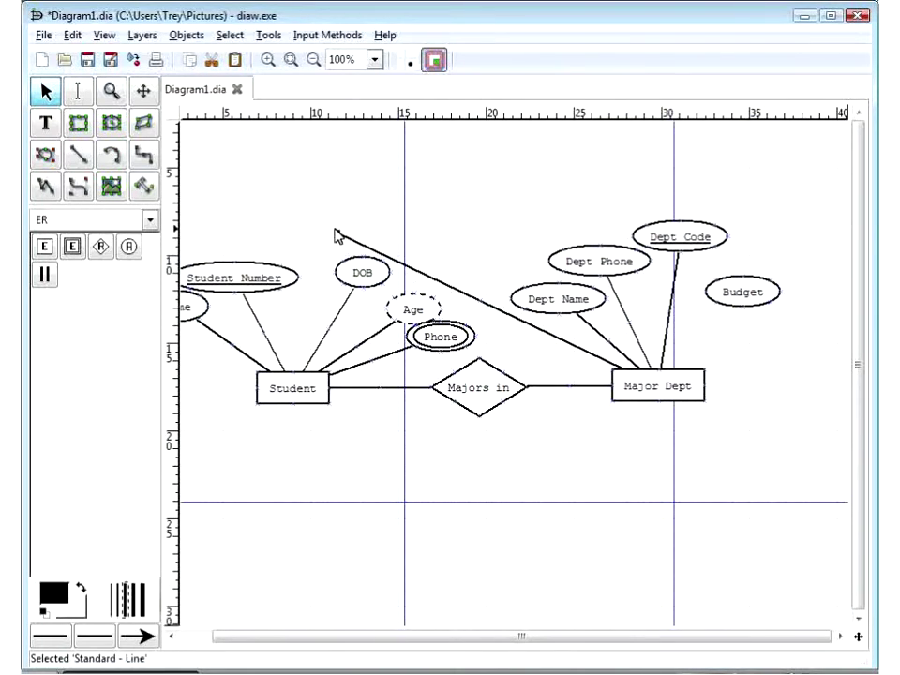
{"action": "left_click", "coordinate": [338, 235]}
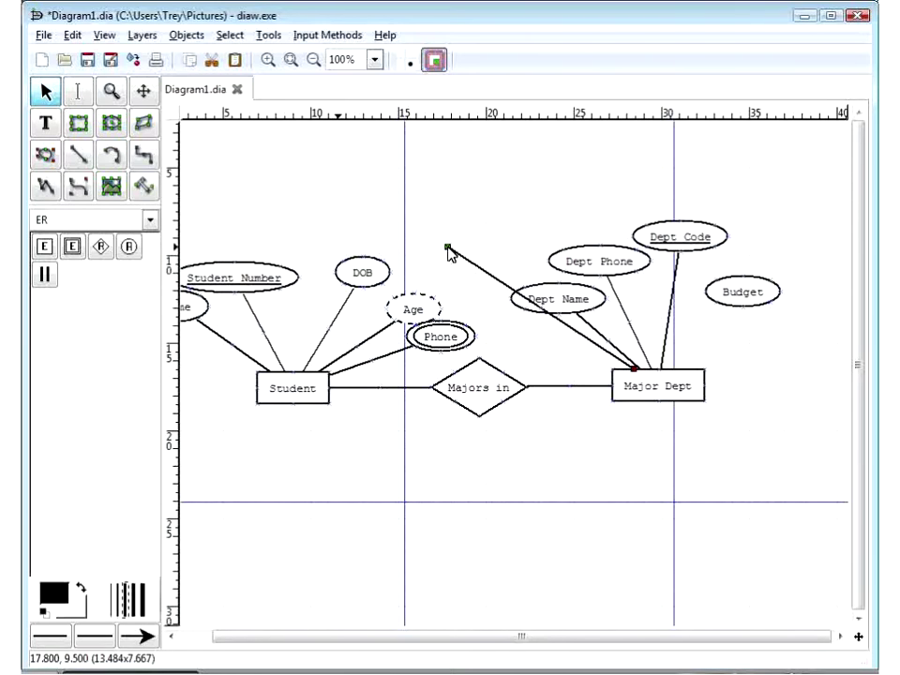
{"action": "left_click_drag", "start_coordinate": [448, 248], "coordinate": [739, 298]}
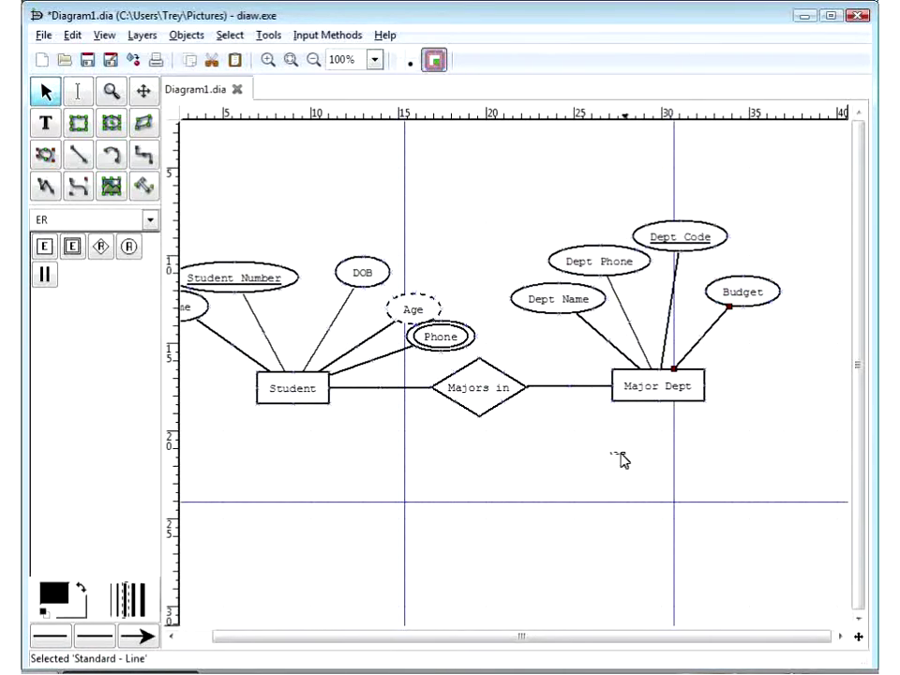
{"action": "left_click", "coordinate": [622, 460]}
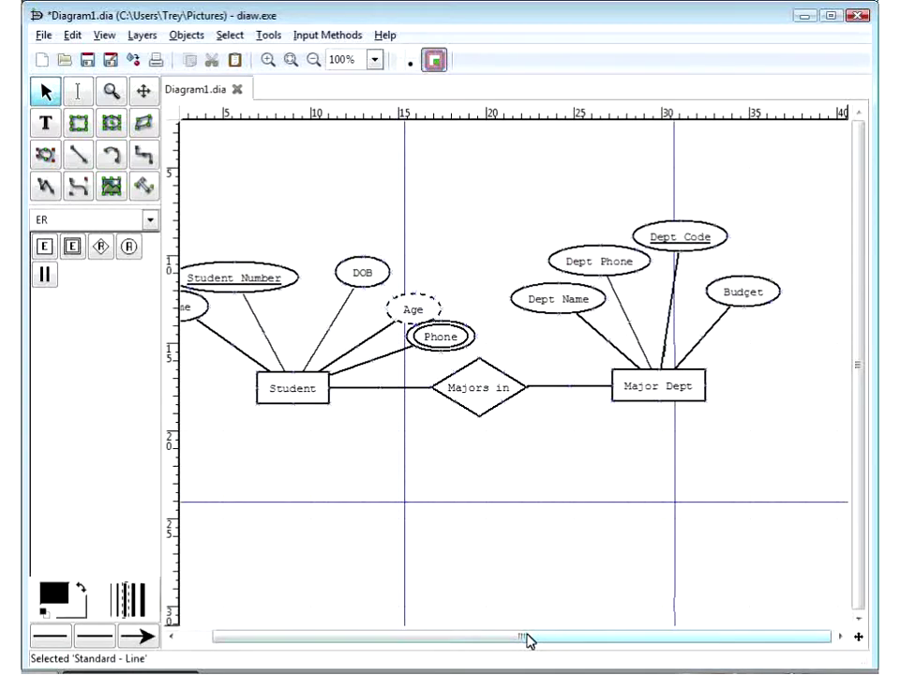
{"action": "left_click_drag", "start_coordinate": [528, 641], "coordinate": [478, 638]}
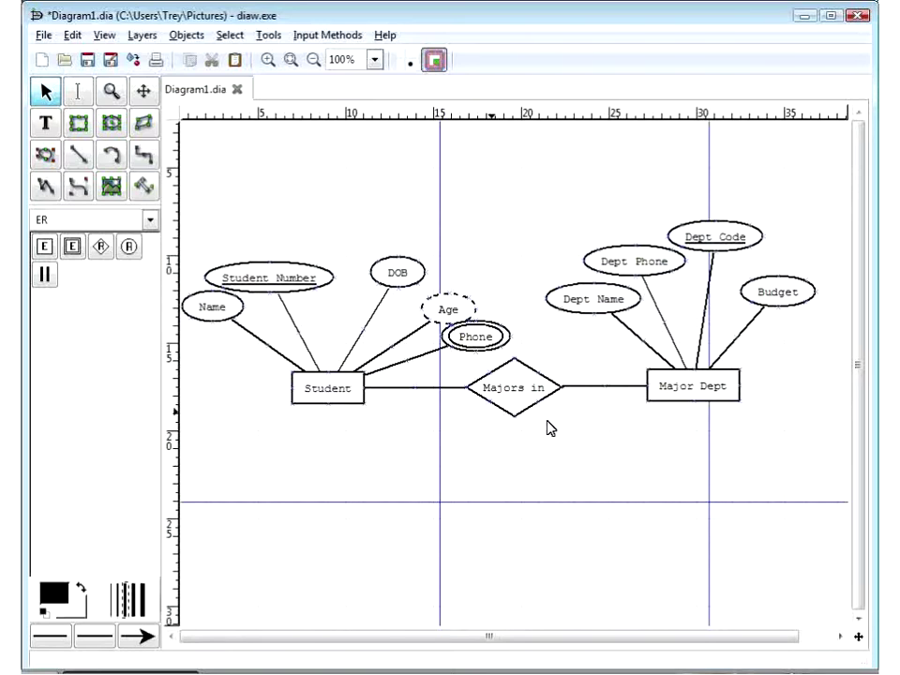
Delete the connectors on both sides of the Majors in diamond
{"action": "left_click", "coordinate": [458, 390]}
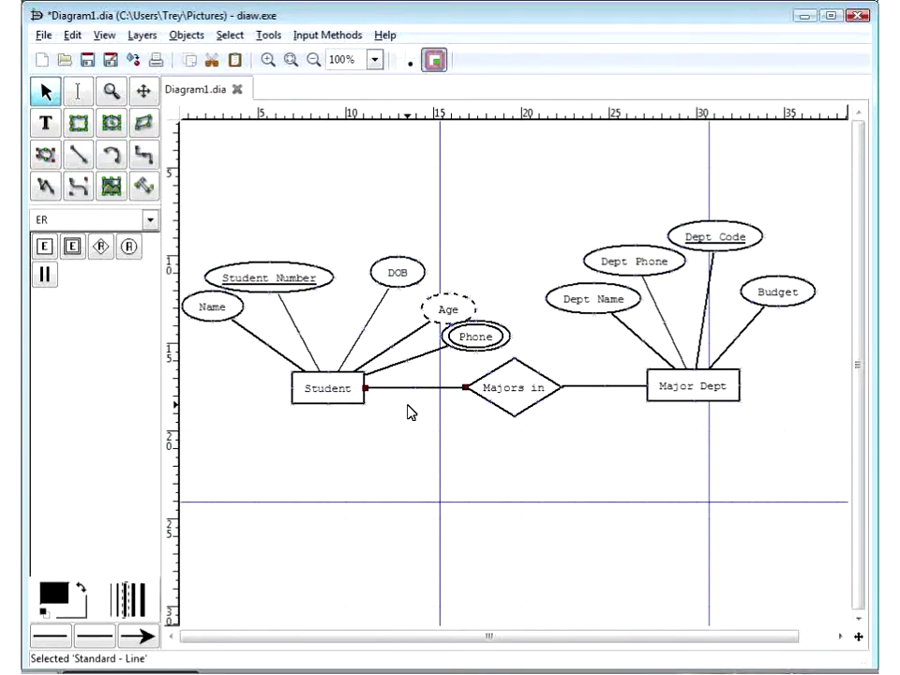
{"action": "key", "text": "Delete"}
{"action": "left_click", "coordinate": [581, 387]}
{"action": "key", "text": "Delete"}
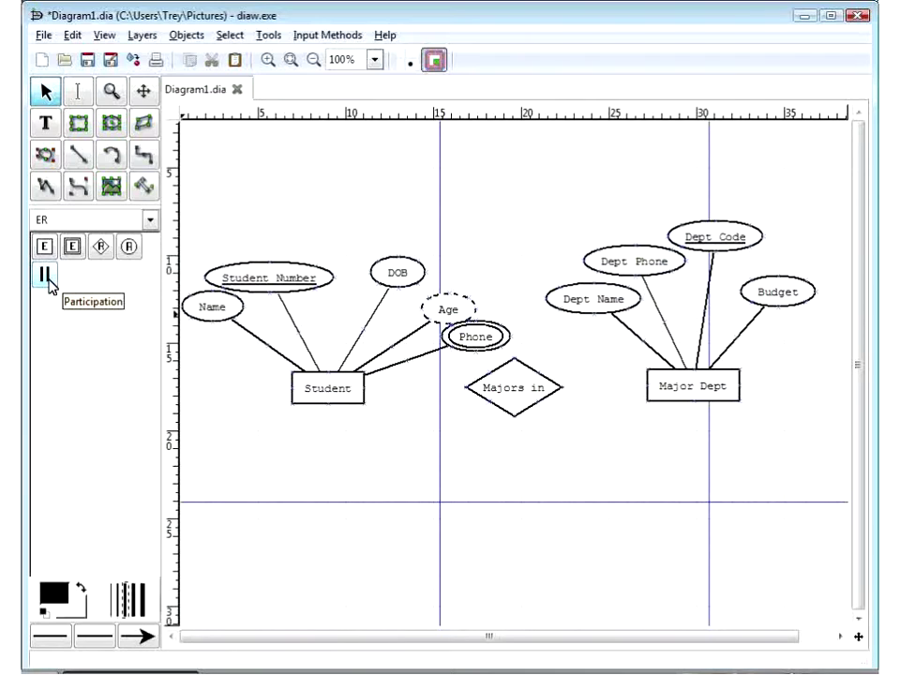
Draw an ER participation connector from Student to the Majors in diamond
{"action": "double_click", "coordinate": [45, 276]}
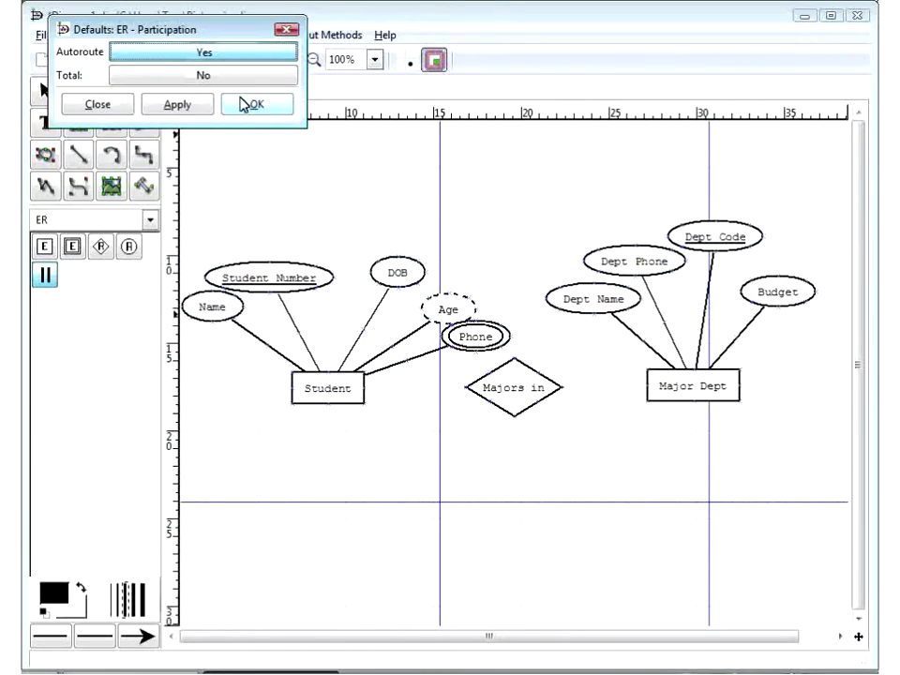
{"action": "left_click", "coordinate": [104, 114]}
{"action": "left_click", "coordinate": [417, 433]}
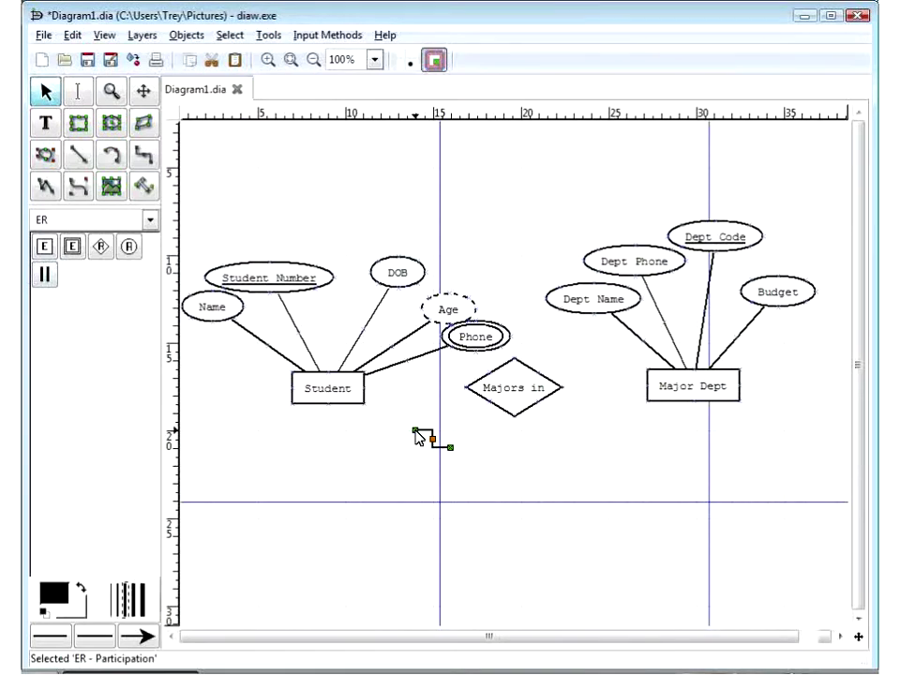
{"action": "left_click_drag", "start_coordinate": [415, 430], "coordinate": [330, 403]}
{"action": "left_click_drag", "start_coordinate": [451, 453], "coordinate": [476, 440]}
{"action": "left_click_drag", "start_coordinate": [362, 427], "coordinate": [334, 388]}
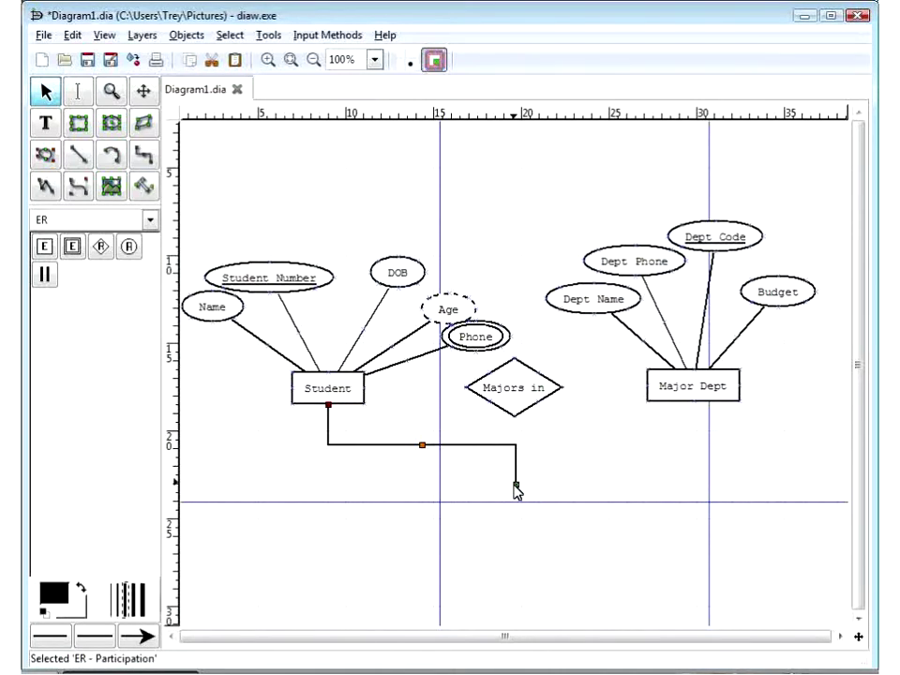
{"action": "left_click_drag", "start_coordinate": [516, 488], "coordinate": [515, 377]}
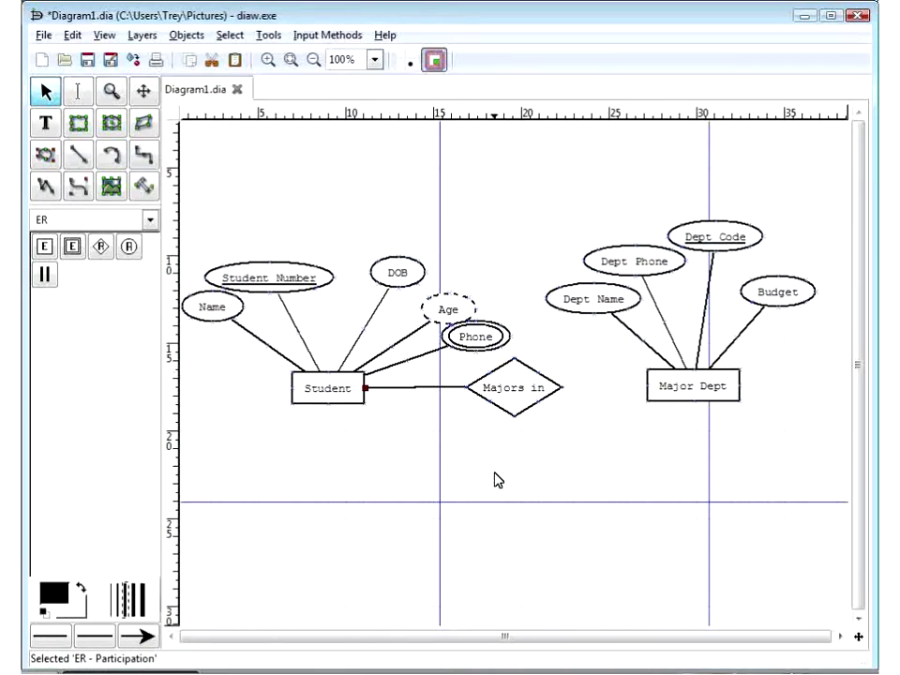
{"action": "left_click", "coordinate": [496, 392]}
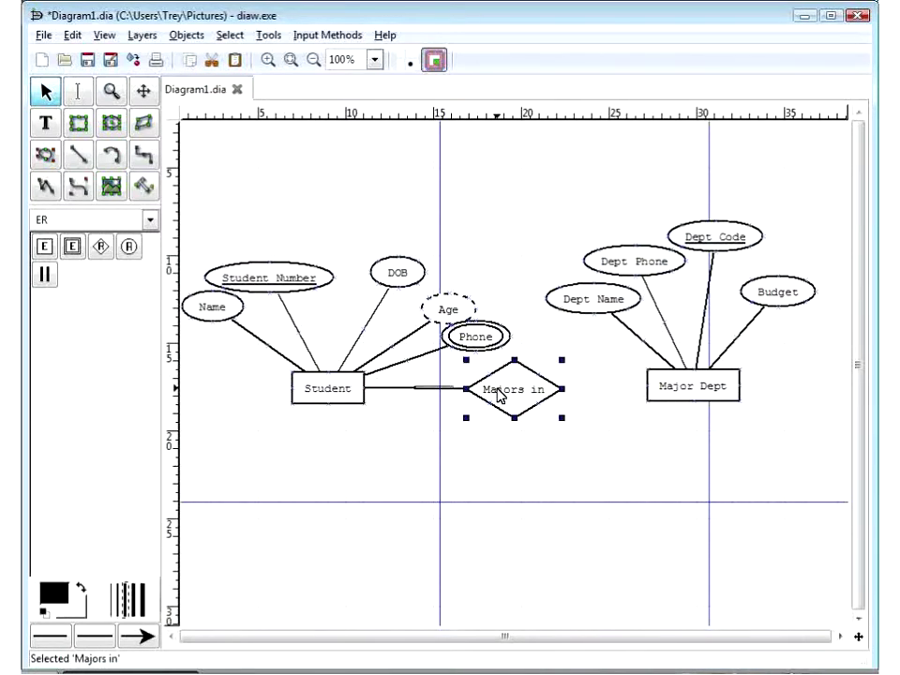
{"action": "left_click_drag", "start_coordinate": [497, 389], "coordinate": [498, 390]}
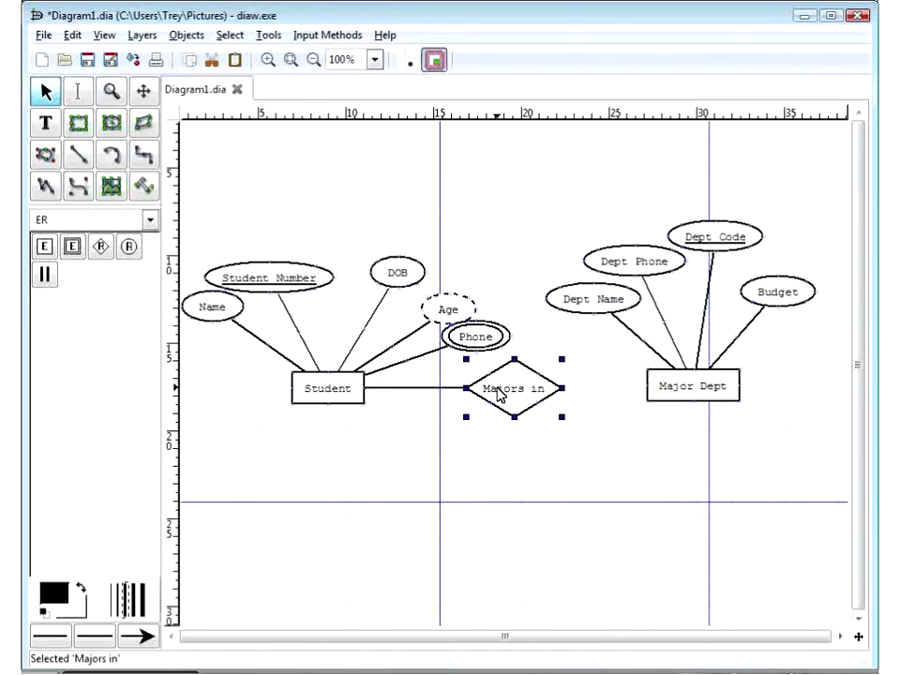
Set the Student–Majors in connector to total participation, shown as a double line
{"action": "double_click", "coordinate": [408, 388]}
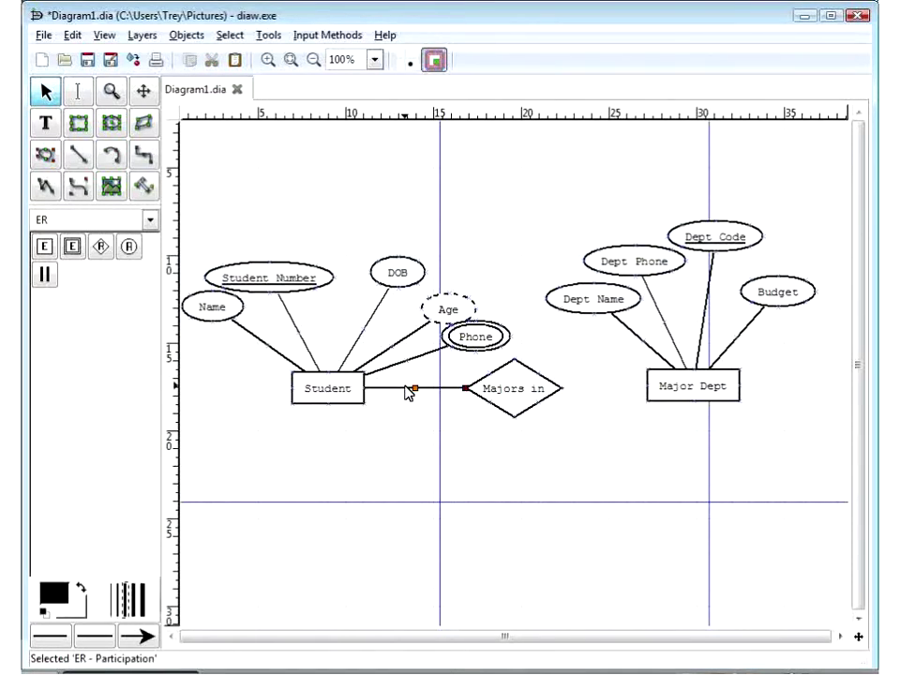
{"action": "left_click_drag", "start_coordinate": [467, 325], "coordinate": [438, 137]}
{"action": "left_click", "coordinate": [435, 178]}
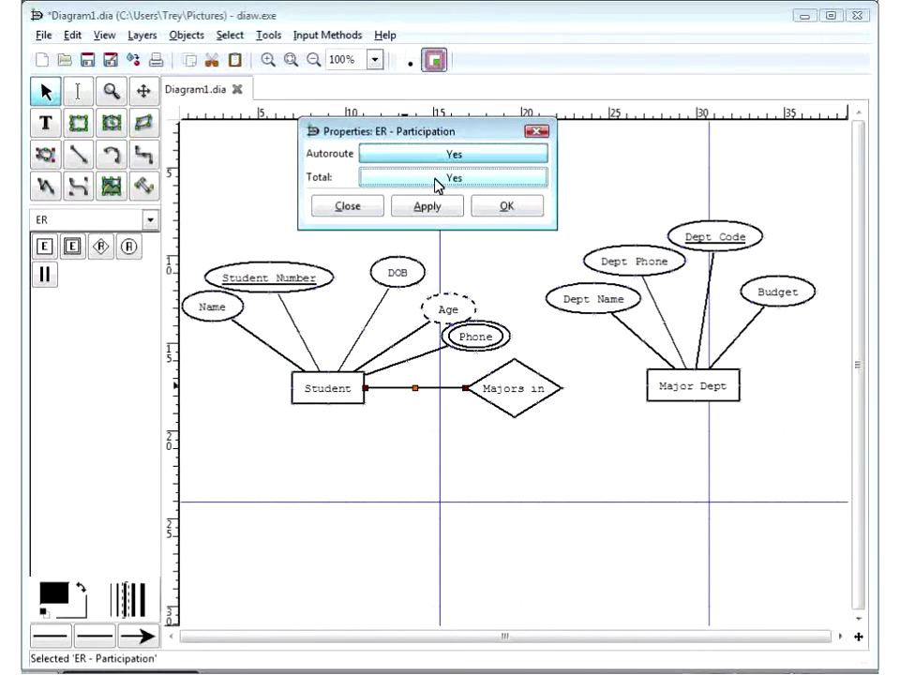
{"action": "left_click", "coordinate": [504, 208]}
{"action": "left_click", "coordinate": [481, 386]}
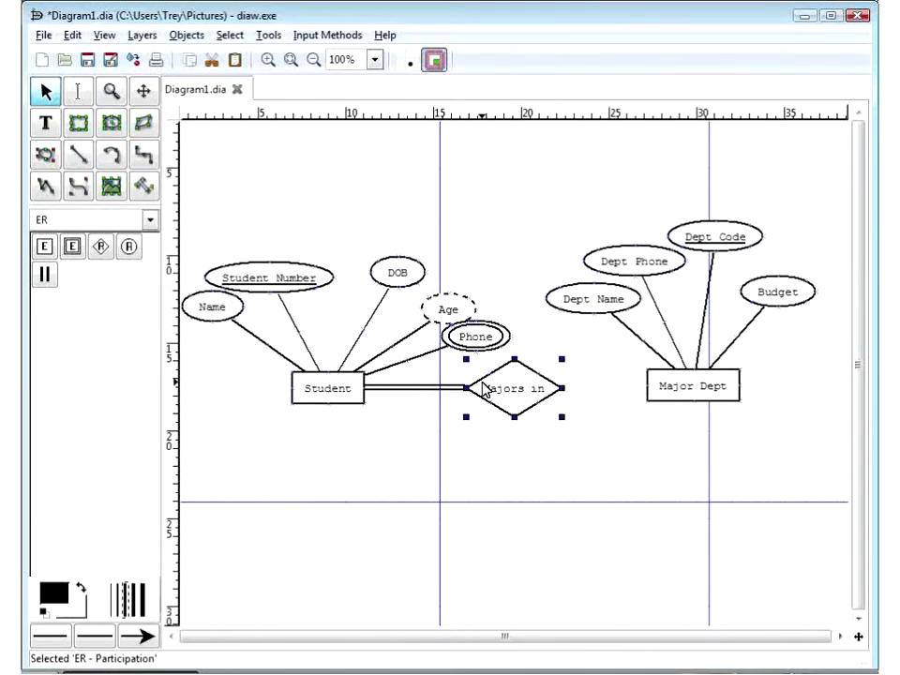
{"action": "left_click", "coordinate": [474, 483]}
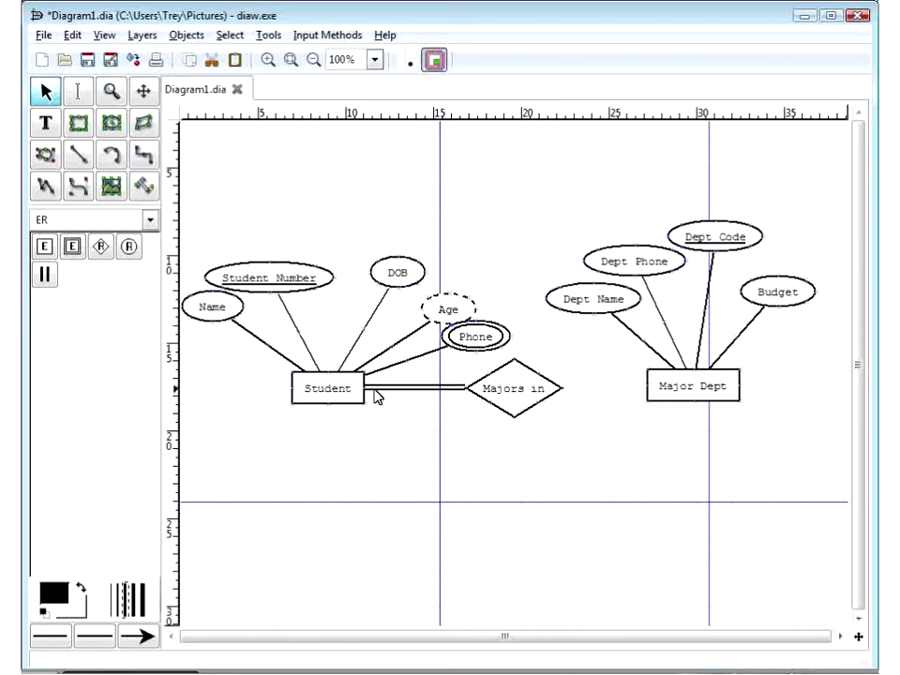
{"action": "double_click", "coordinate": [458, 393]}
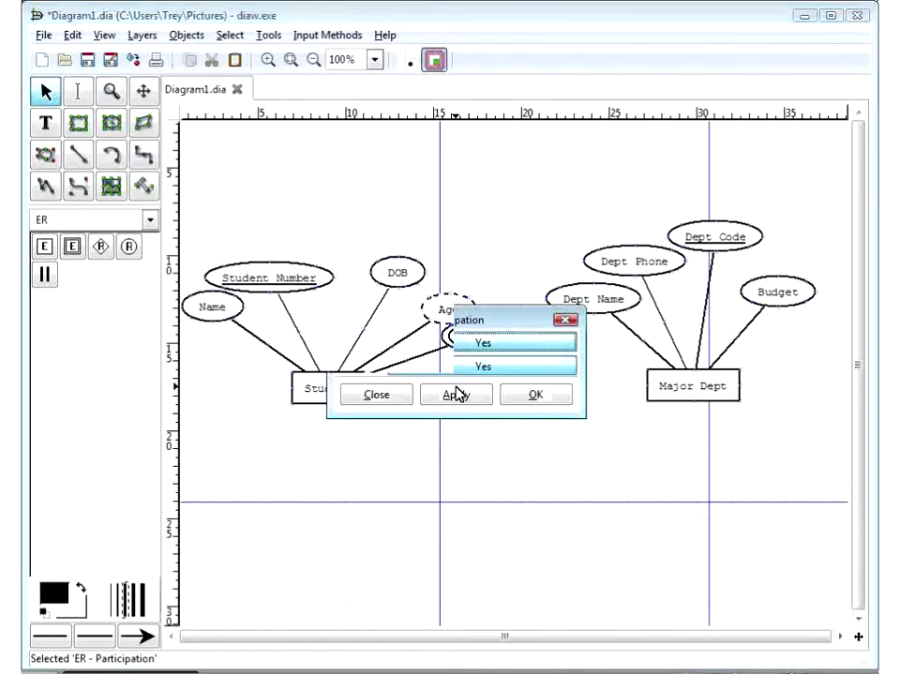
{"action": "left_click", "coordinate": [455, 372]}
{"action": "left_click", "coordinate": [530, 400]}
{"action": "left_click", "coordinate": [482, 477]}
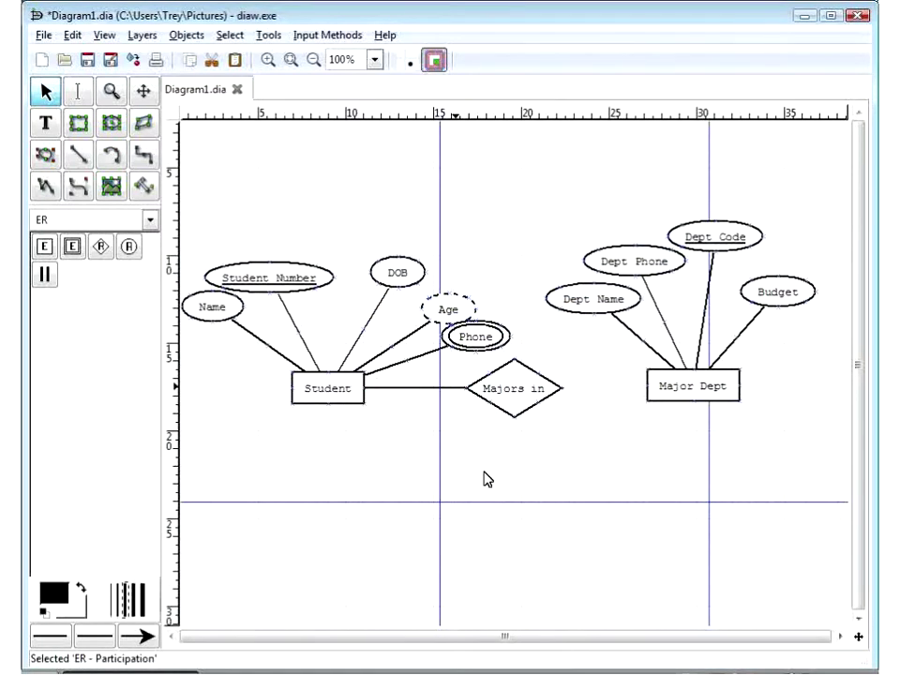
{"action": "double_click", "coordinate": [448, 388]}
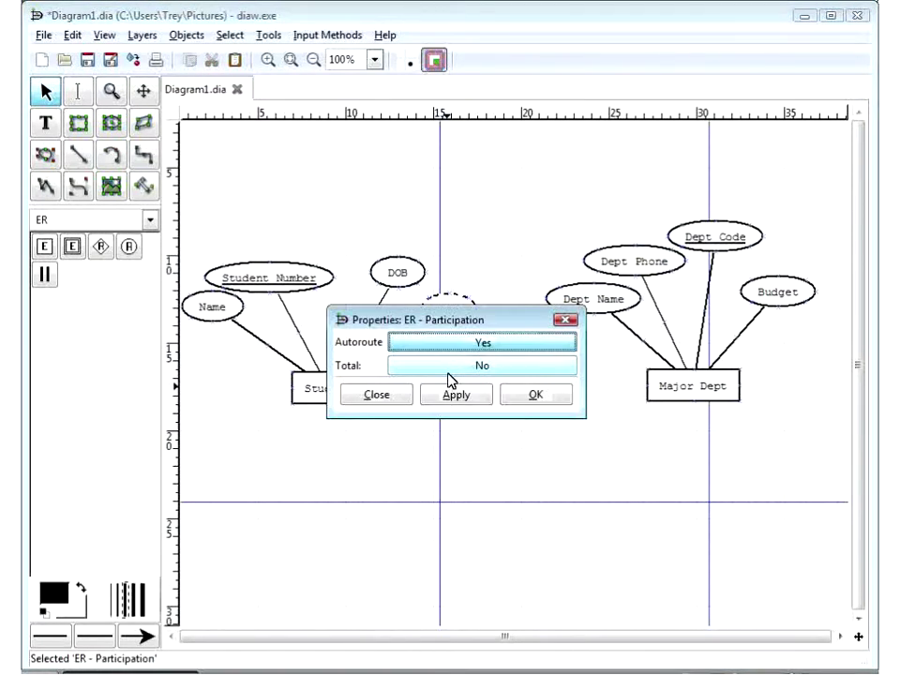
{"action": "left_click", "coordinate": [452, 368]}
{"action": "left_click", "coordinate": [533, 400]}
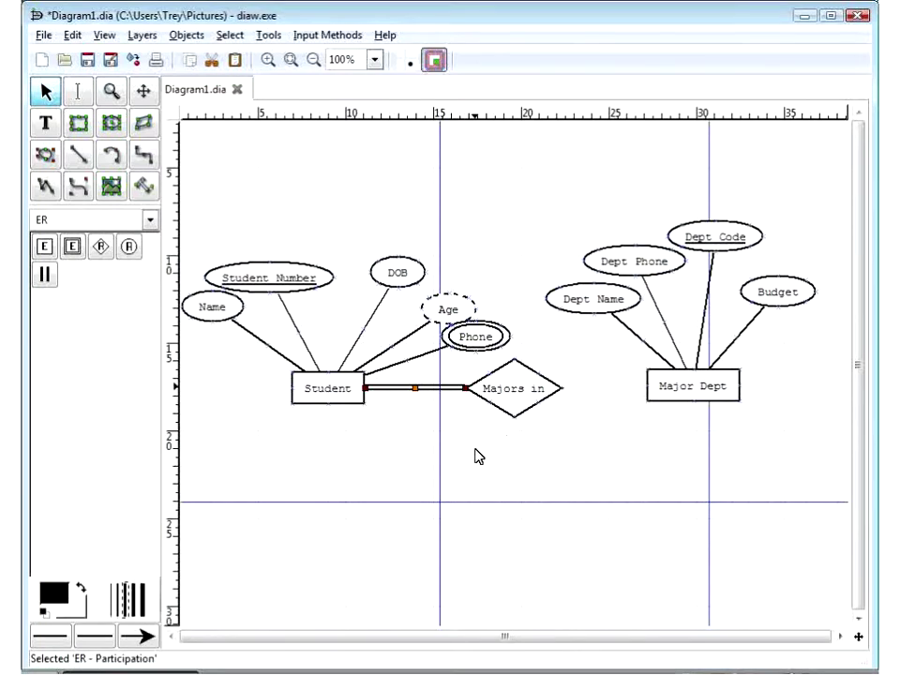
Paste a participation line running from Majors in to Major Dept
{"action": "key", "text": "ctrl+v"}
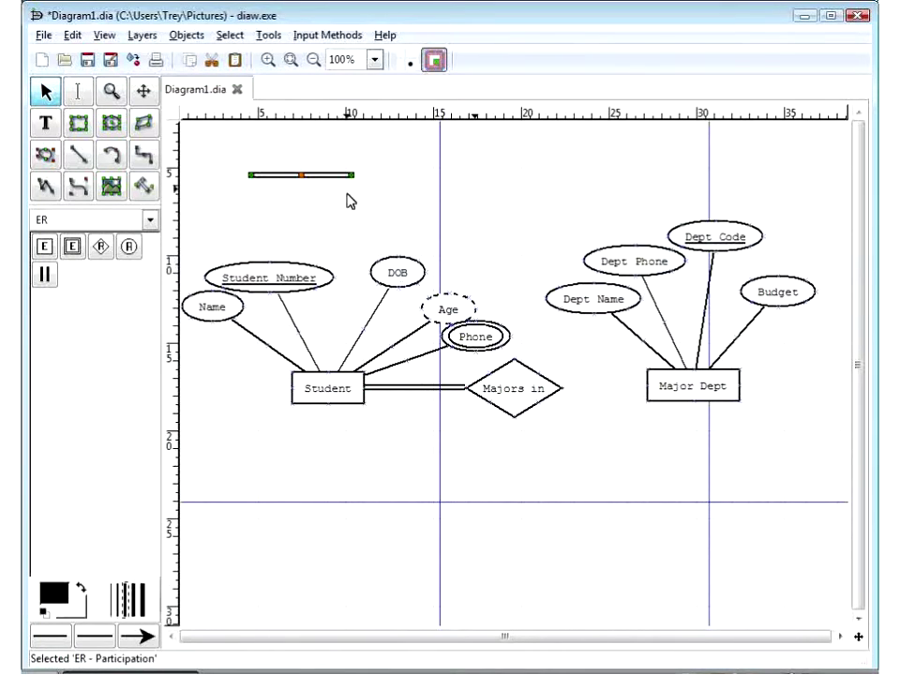
{"action": "left_click_drag", "start_coordinate": [353, 176], "coordinate": [703, 388]}
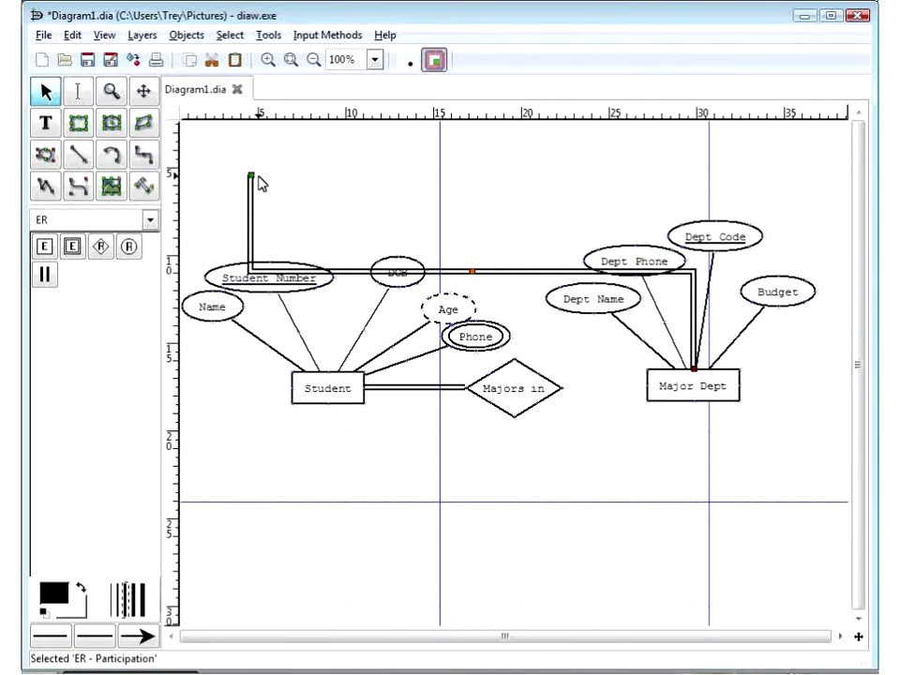
{"action": "left_click_drag", "start_coordinate": [255, 181], "coordinate": [525, 405]}
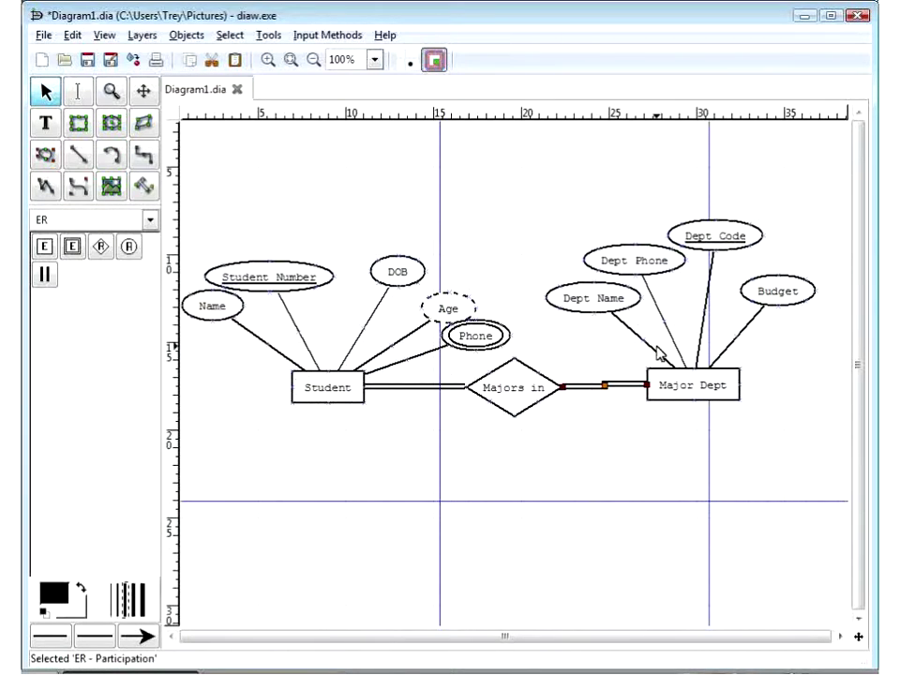
Nudge Major Dept until the Majors in connector runs straight
{"action": "left_click", "coordinate": [685, 395]}
{"action": "left_click_drag", "start_coordinate": [685, 394], "coordinate": [686, 397]}
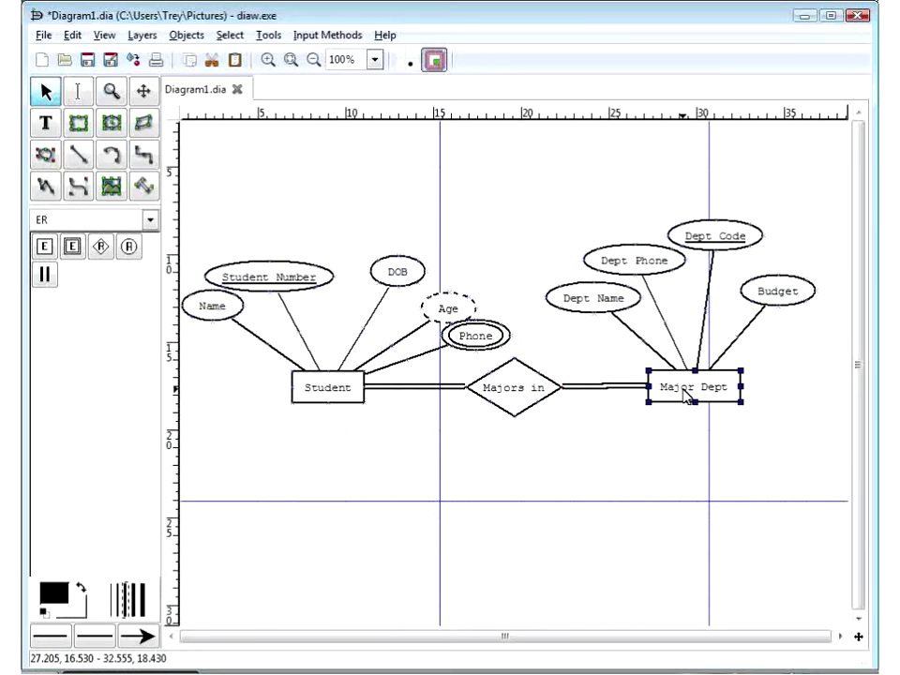
{"action": "left_click", "coordinate": [587, 456]}
{"action": "left_click_drag", "start_coordinate": [669, 397], "coordinate": [673, 401]}
{"action": "left_click", "coordinate": [664, 434]}
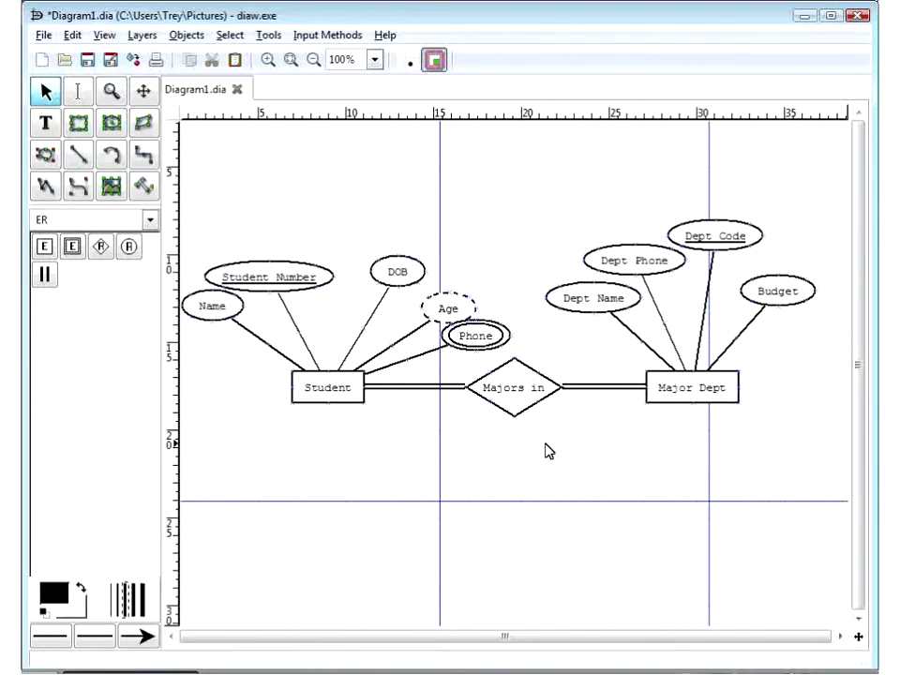
Set Majors in left cardinality to N and right to 1, then nudge the diamond right
{"action": "double_click", "coordinate": [514, 401]}
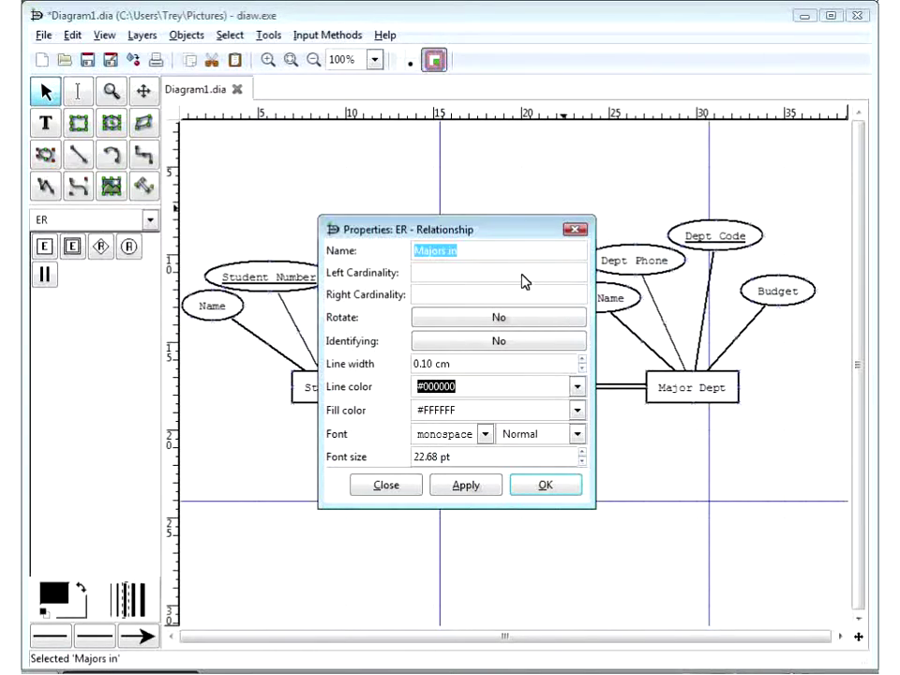
{"action": "left_click", "coordinate": [517, 273]}
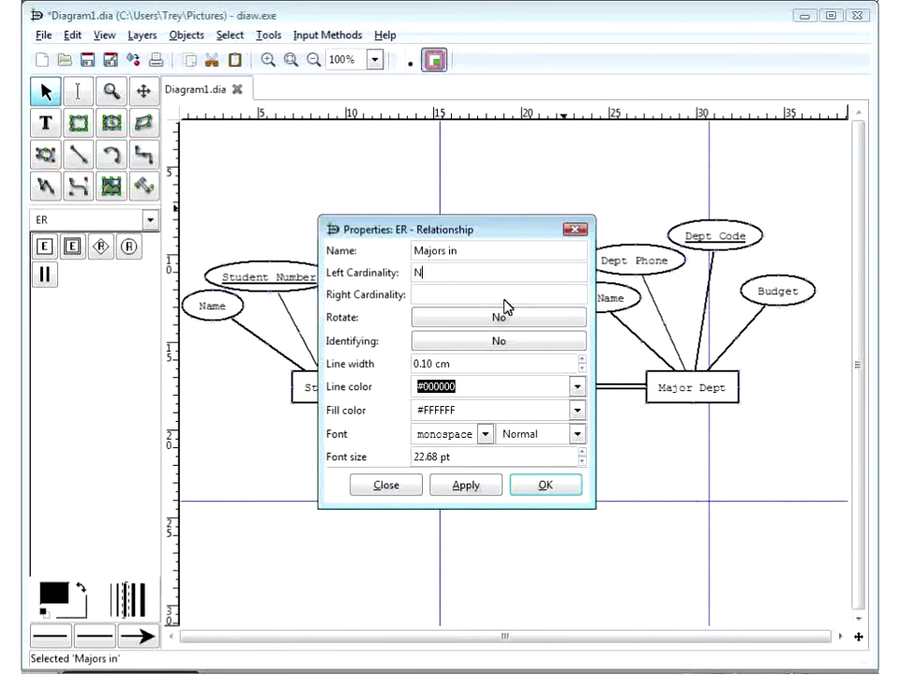
{"action": "left_click", "coordinate": [503, 297]}
{"action": "type", "text": "1"}
{"action": "left_click", "coordinate": [538, 483]}
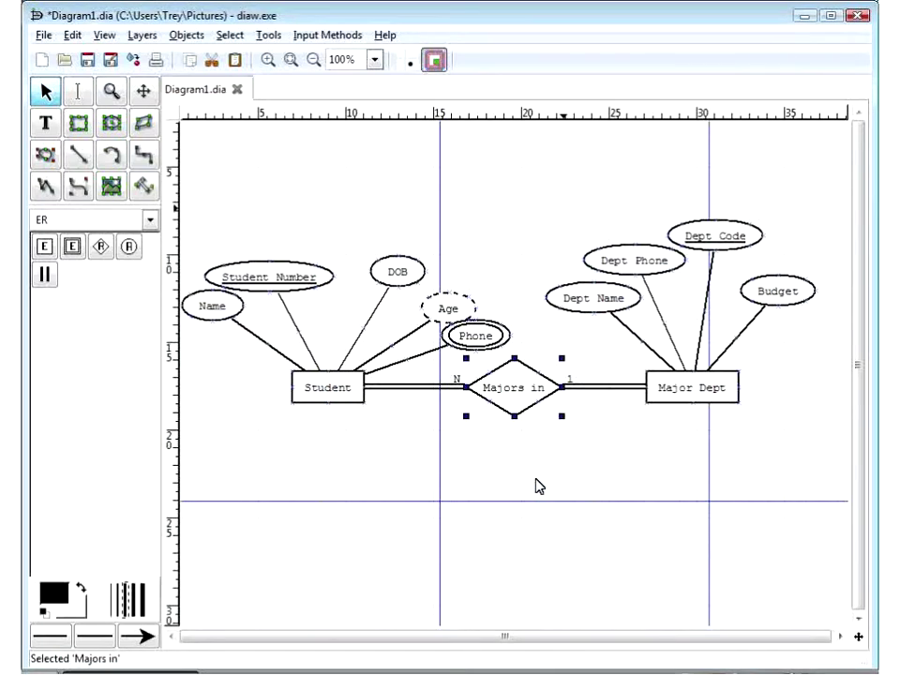
{"action": "left_click", "coordinate": [536, 482]}
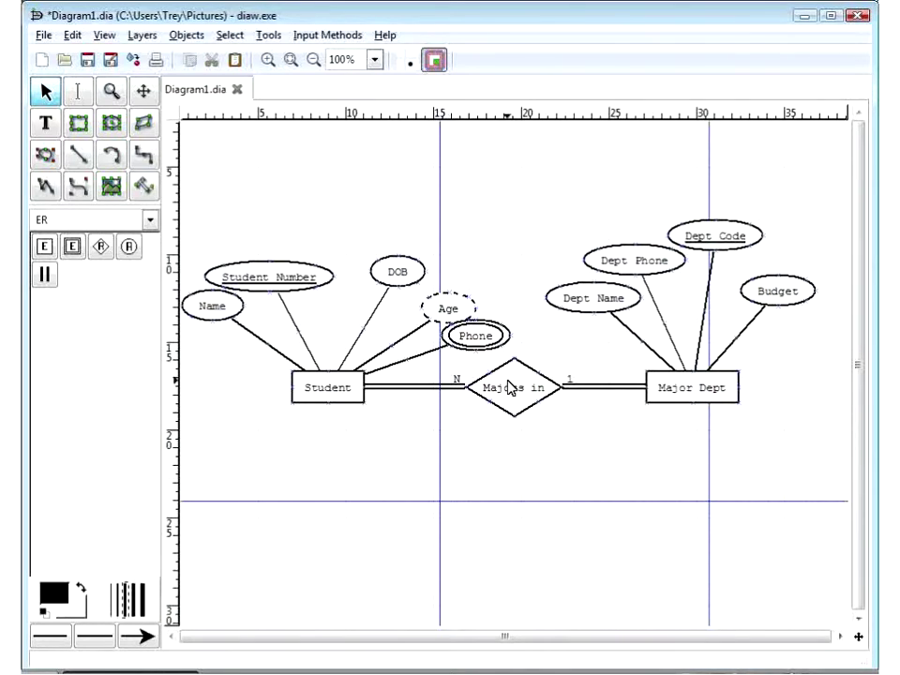
{"action": "left_click_drag", "start_coordinate": [511, 382], "coordinate": [526, 385]}
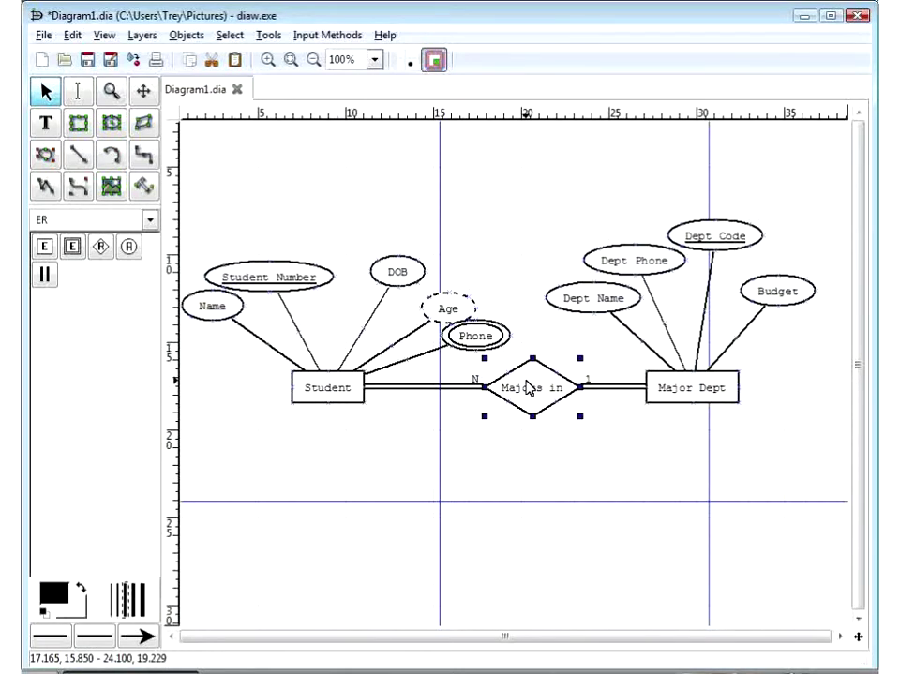
{"action": "left_click", "coordinate": [495, 468]}
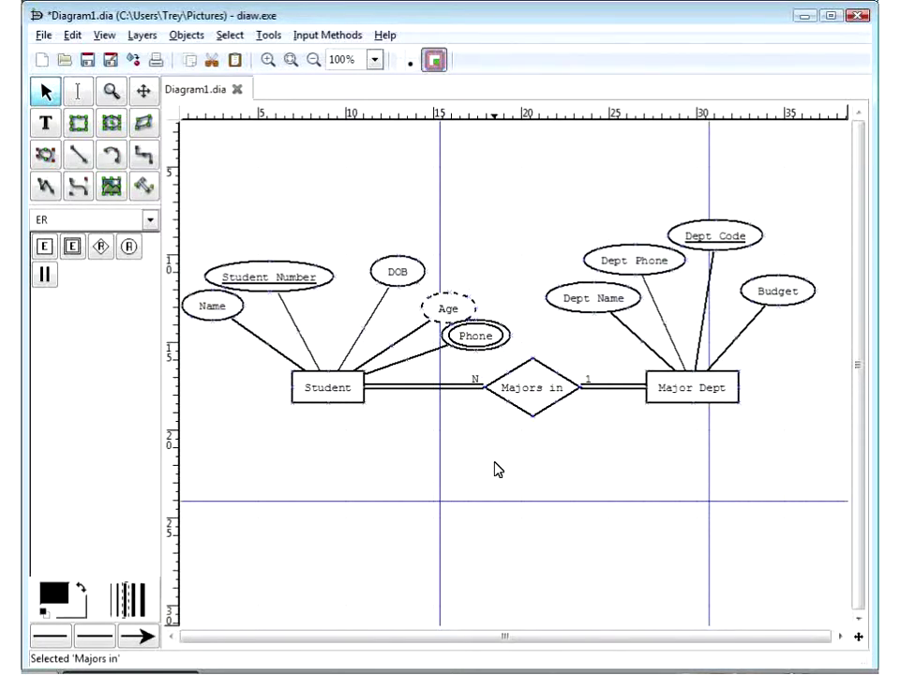
Move Major Dept below and Student above Majors in, and set Majors in Rotate to Yes
{"action": "double_click", "coordinate": [526, 395]}
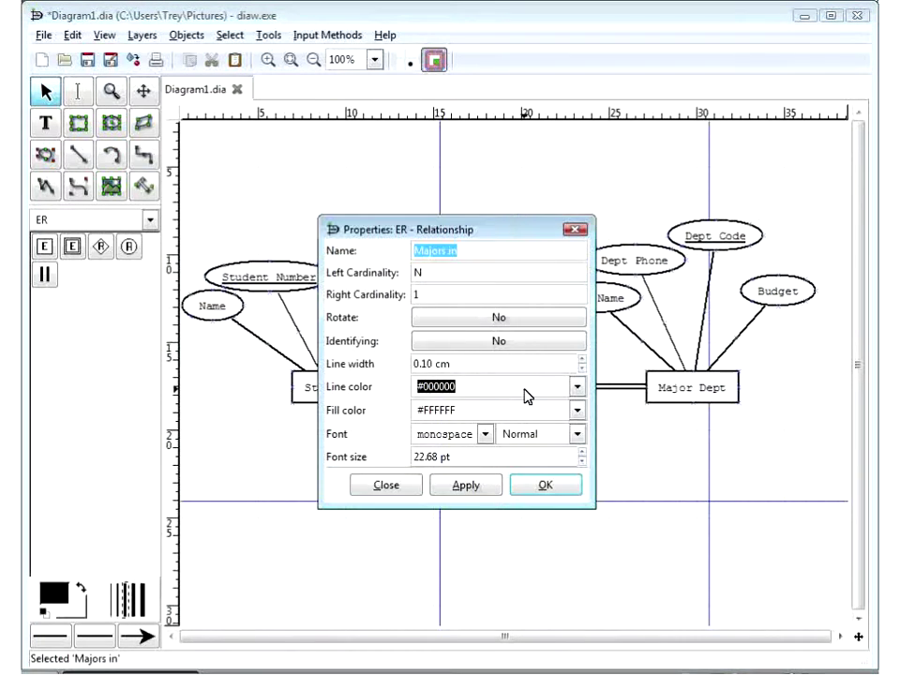
{"action": "left_click_drag", "start_coordinate": [488, 231], "coordinate": [33, 202]}
{"action": "left_click_drag", "start_coordinate": [153, 212], "coordinate": [338, 303]}
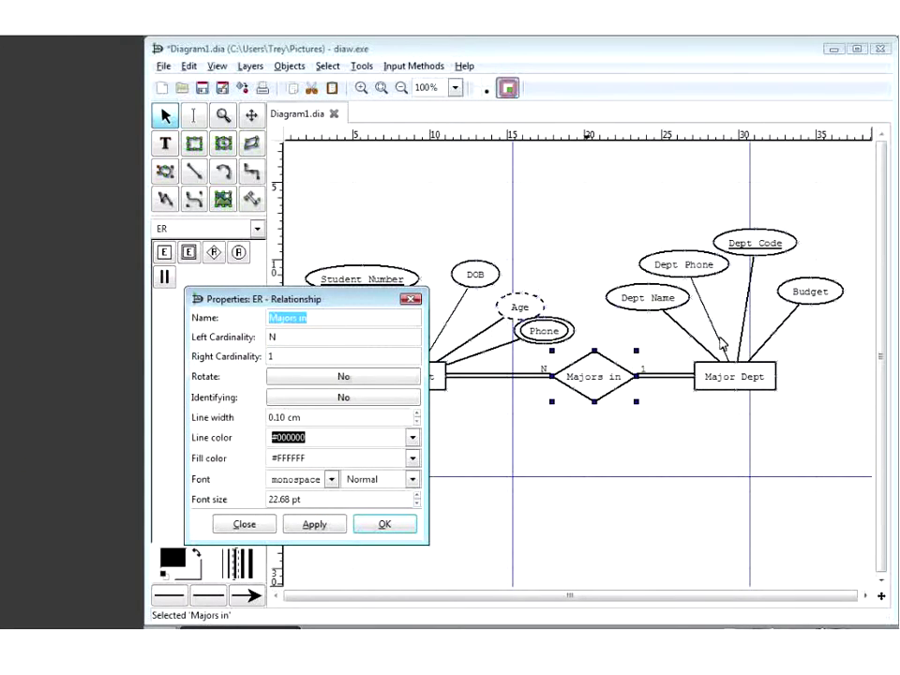
{"action": "left_click_drag", "start_coordinate": [729, 389], "coordinate": [656, 511]}
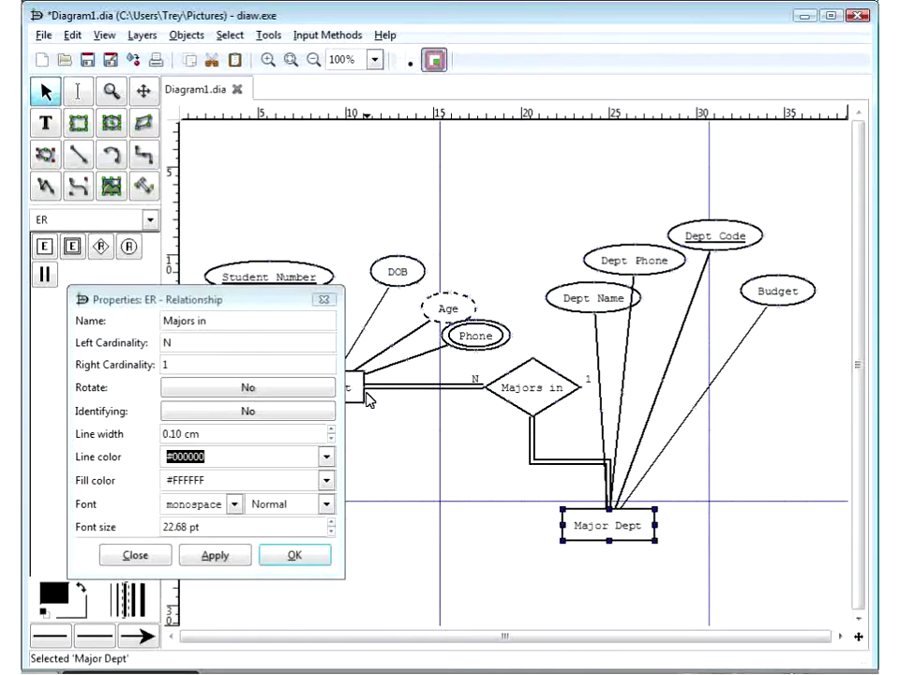
{"action": "left_click_drag", "start_coordinate": [449, 383], "coordinate": [591, 223]}
{"action": "left_click_drag", "start_coordinate": [527, 212], "coordinate": [544, 207]}
{"action": "left_click", "coordinate": [637, 204]}
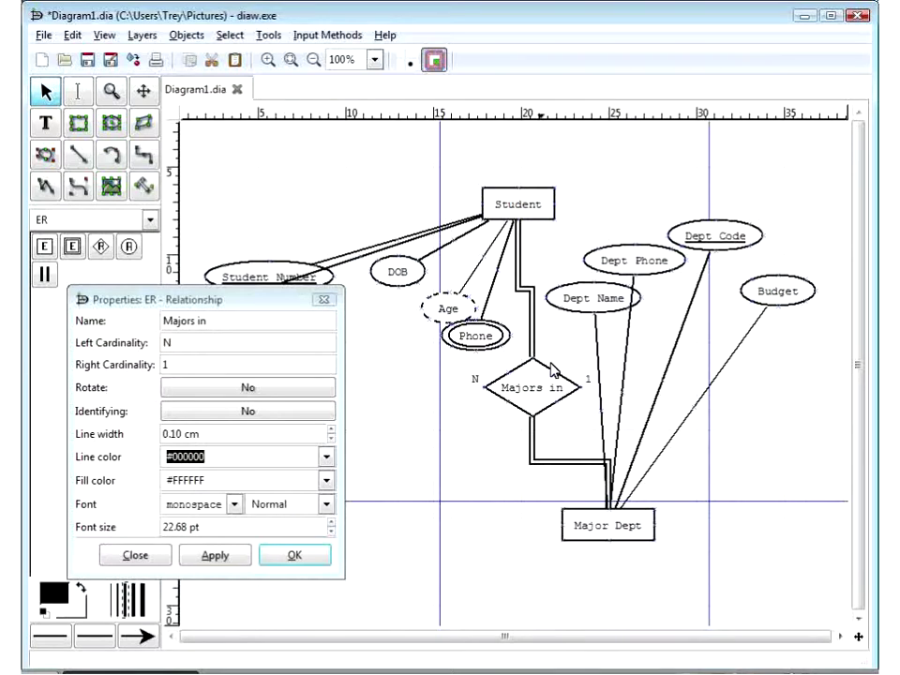
{"action": "left_click", "coordinate": [242, 395]}
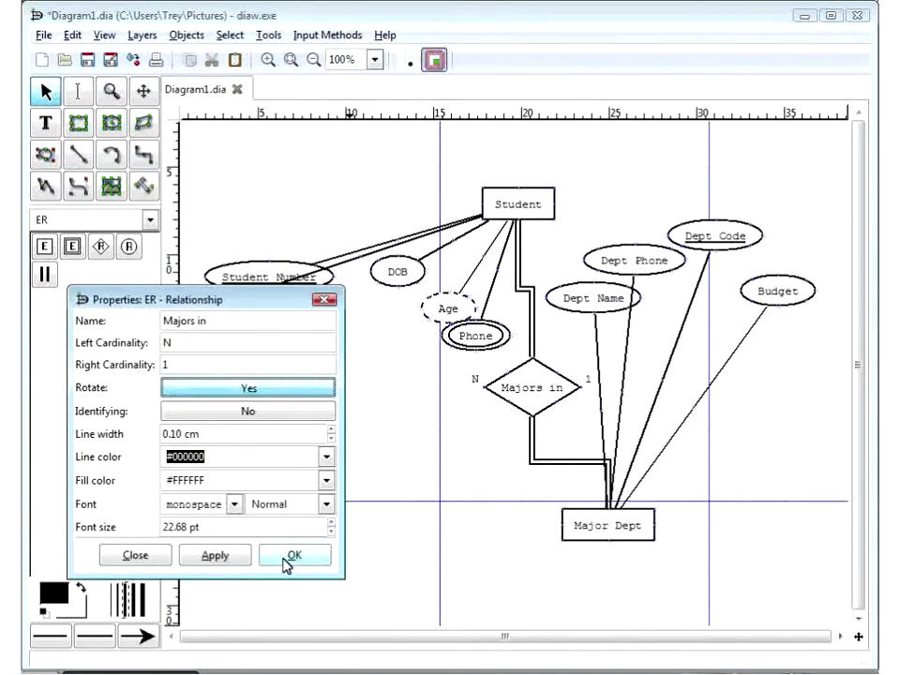
{"action": "left_click", "coordinate": [290, 561]}
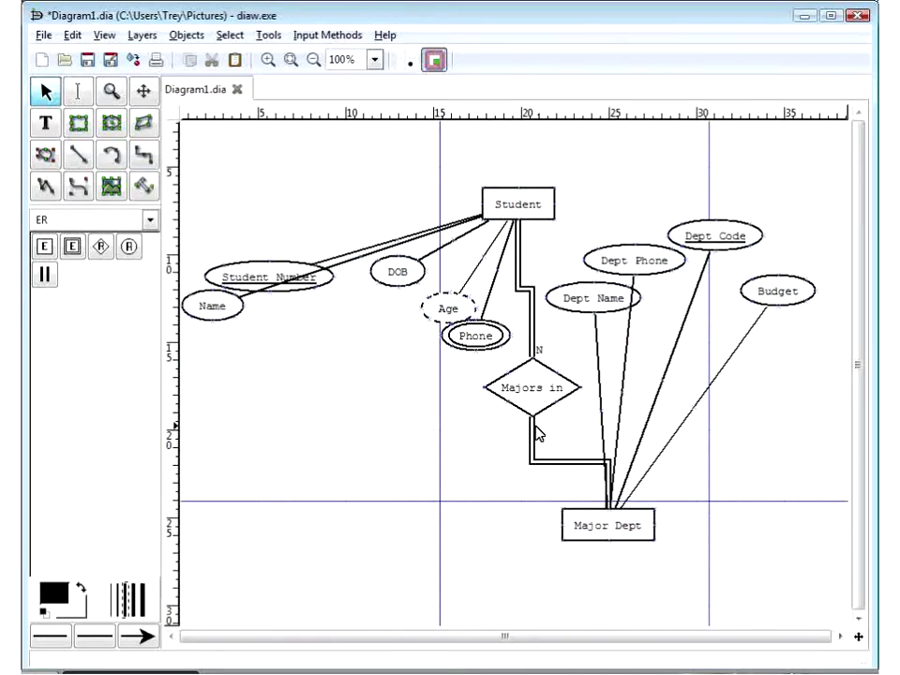
Turn the Majors in relationship's rotation back off
{"action": "double_click", "coordinate": [536, 393]}
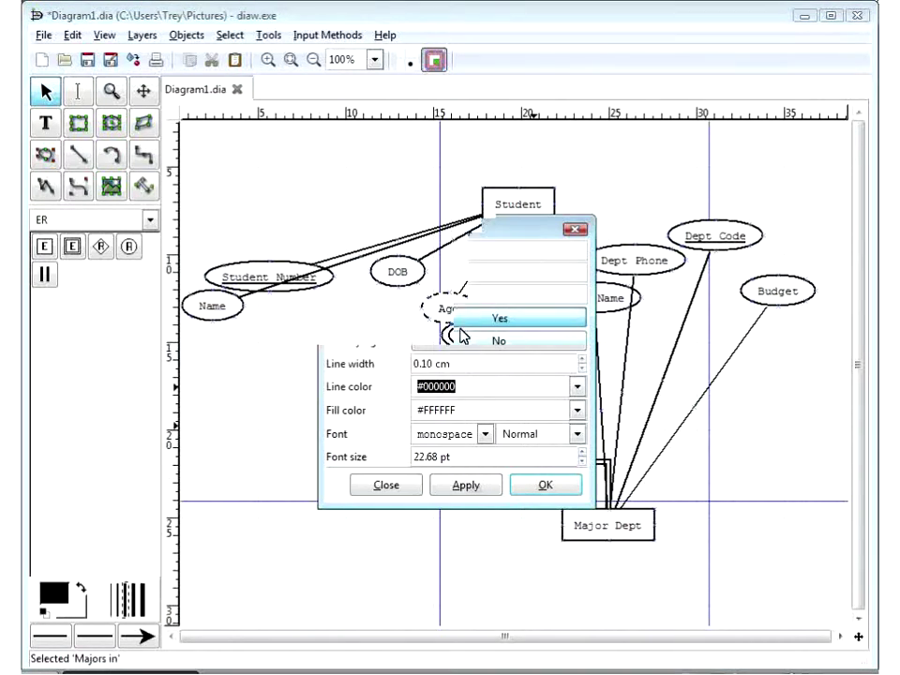
{"action": "left_click", "coordinate": [457, 319]}
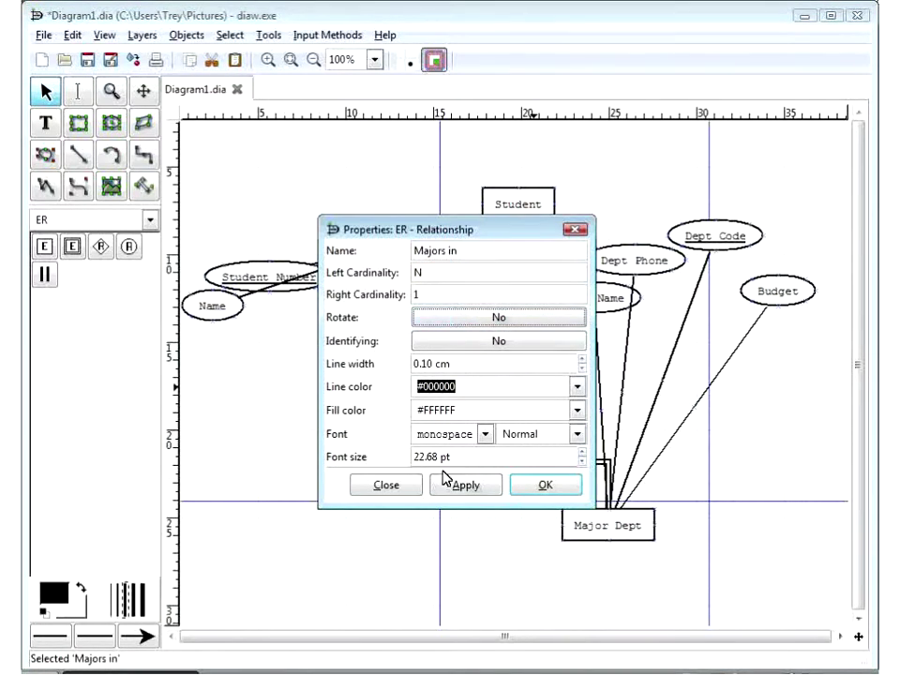
{"action": "left_click", "coordinate": [523, 489]}
{"action": "left_click", "coordinate": [462, 453]}
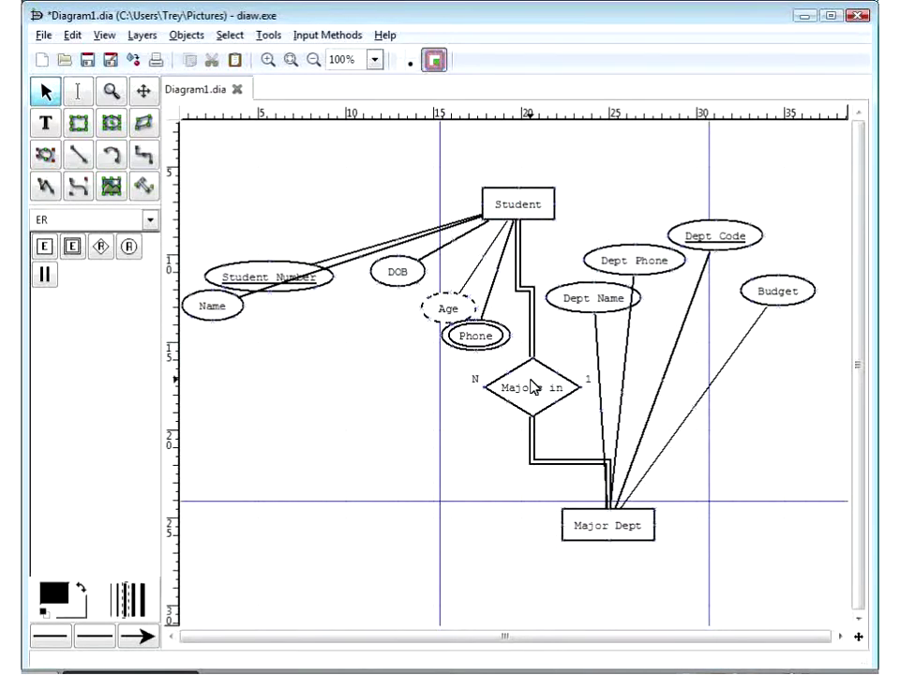
Make Student a weak entity with a double border
{"action": "double_click", "coordinate": [536, 212]}
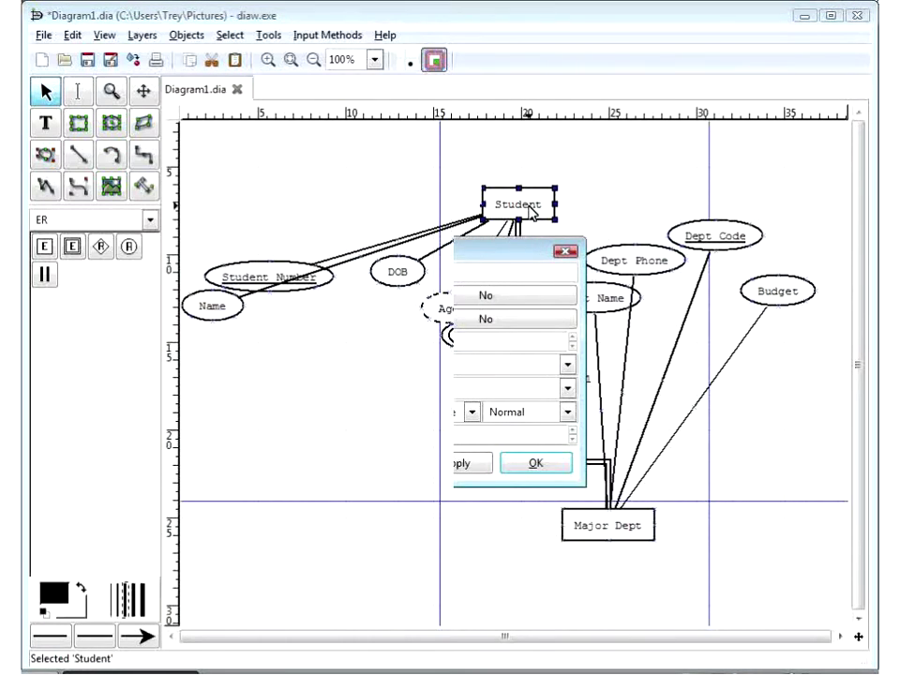
{"action": "left_click", "coordinate": [466, 298]}
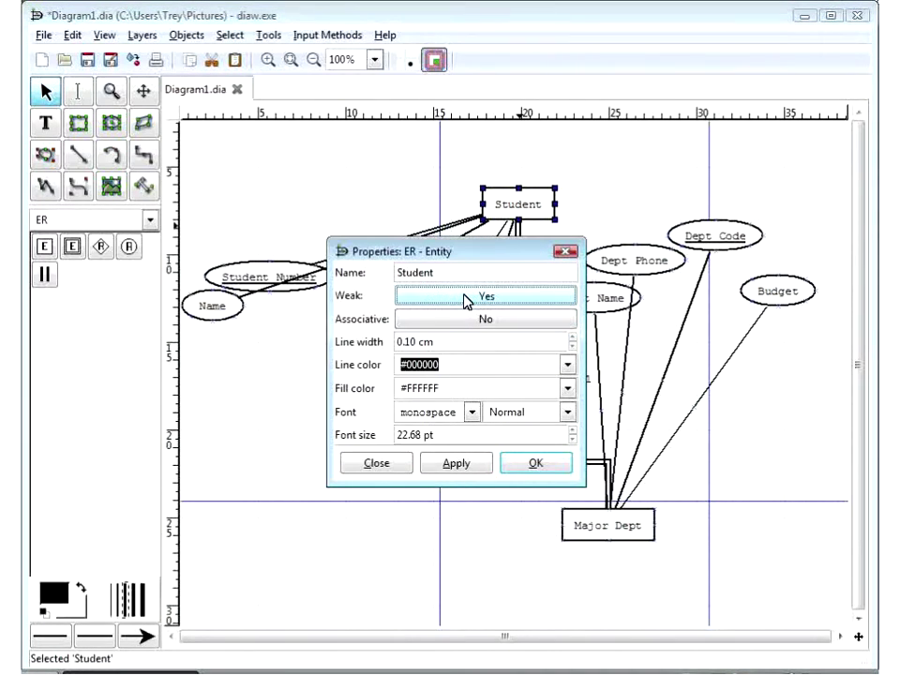
{"action": "left_click", "coordinate": [527, 467]}
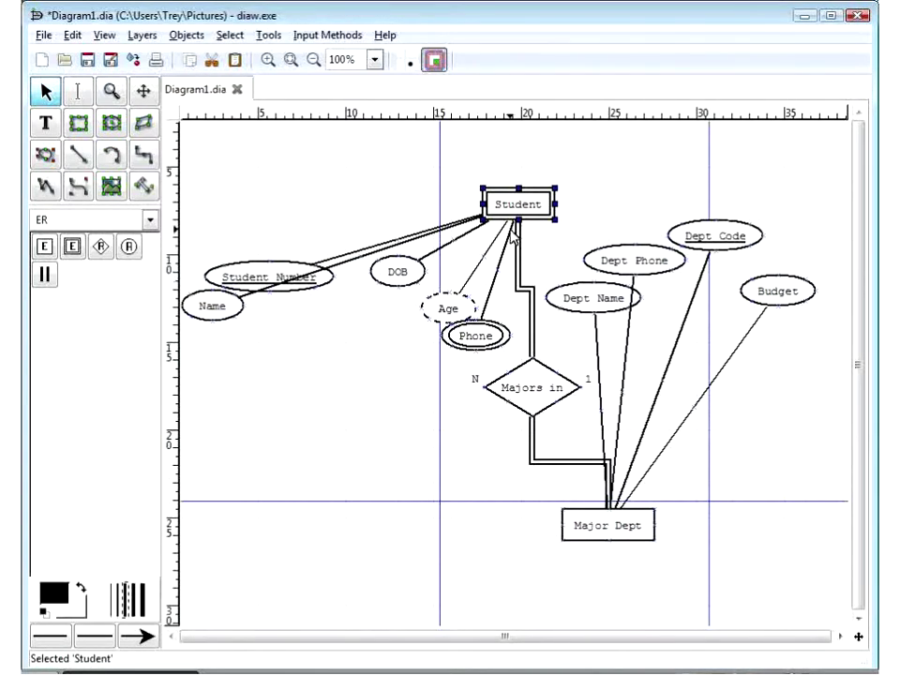
Make Majors in an identifying relationship with a double-bordered diamond
{"action": "double_click", "coordinate": [532, 387]}
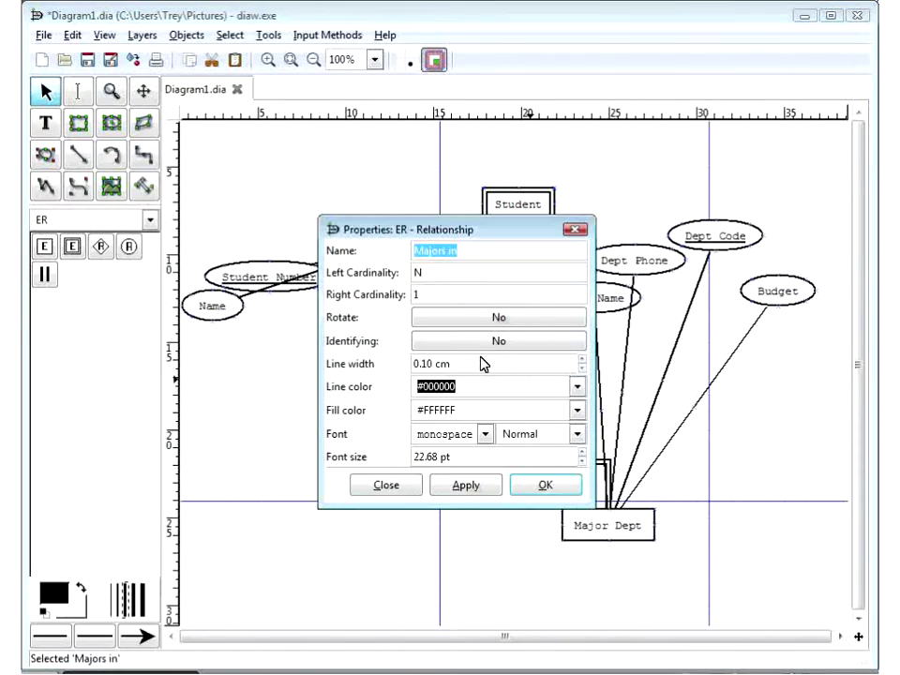
{"action": "left_click", "coordinate": [482, 345]}
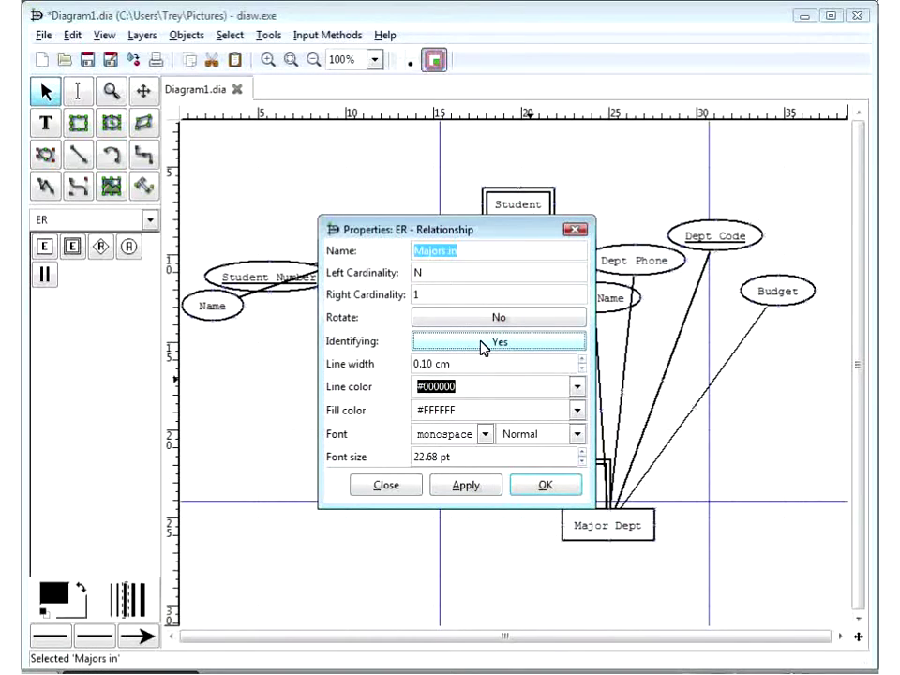
{"action": "left_click", "coordinate": [536, 484]}
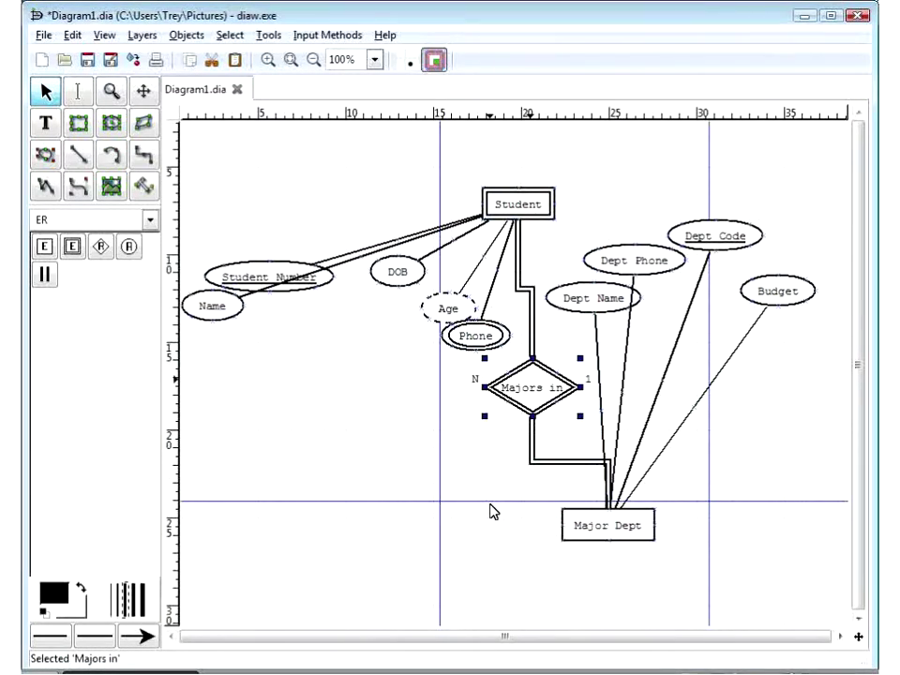
{"action": "left_click", "coordinate": [494, 511]}
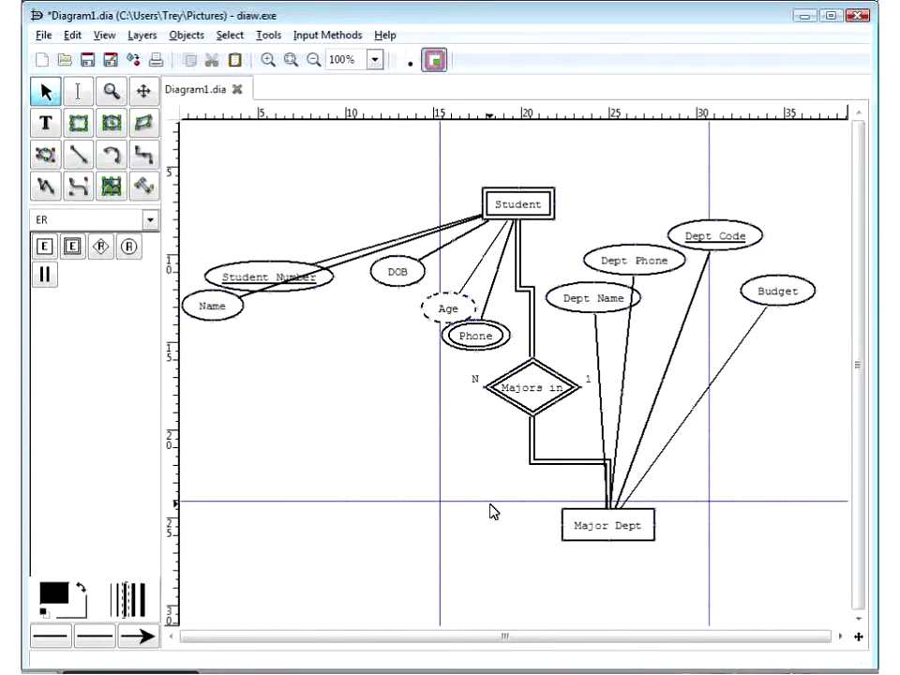
Undo the border changes and add a text note 'Hello this is text' near DOB
{"action": "key", "text": "ctrl+z"}
{"action": "key", "text": "ctrl+z"}
{"action": "key", "text": "ctrl+z"}
{"action": "key", "text": "ctrl+z"}
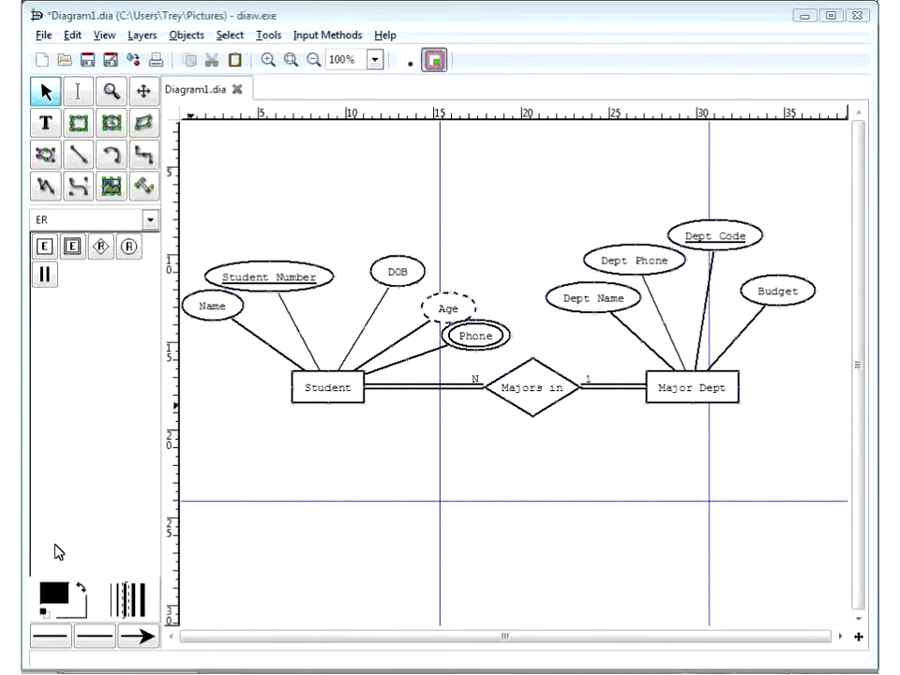
{"action": "left_click", "coordinate": [47, 125]}
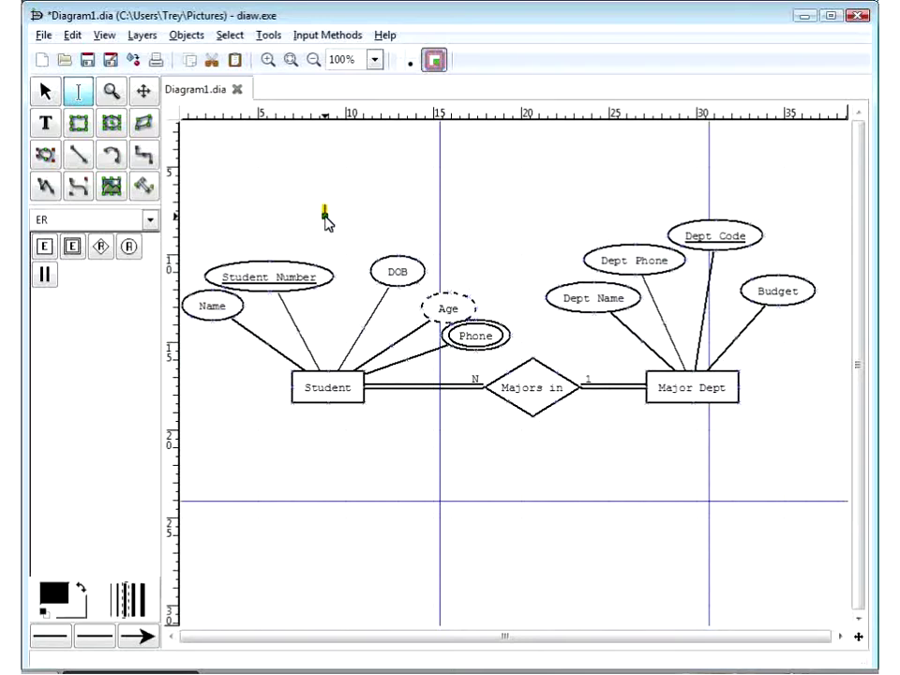
{"action": "type", "text": "Hello this is text"}
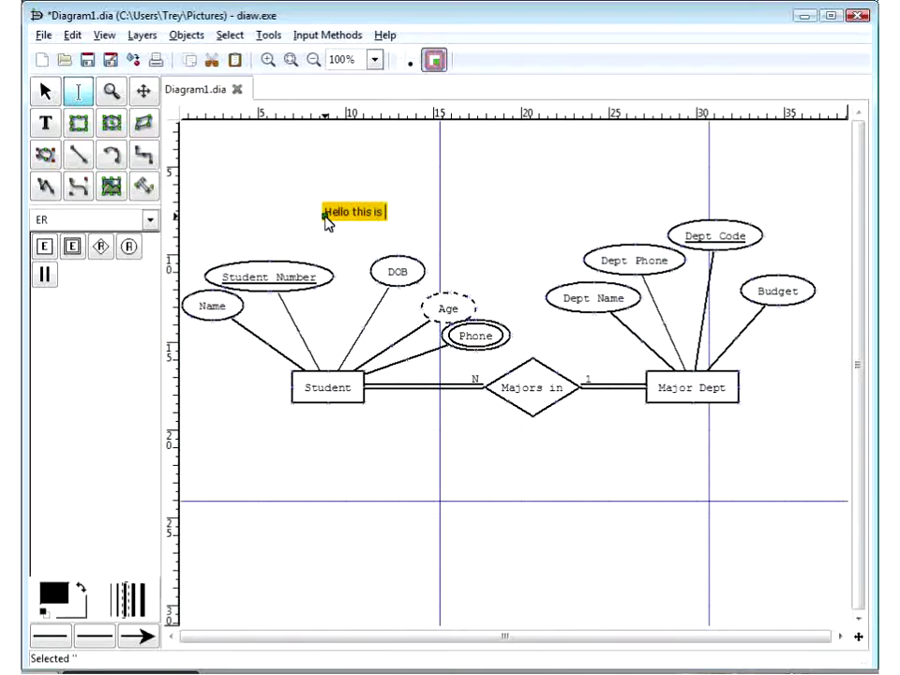
{"action": "left_click", "coordinate": [355, 267]}
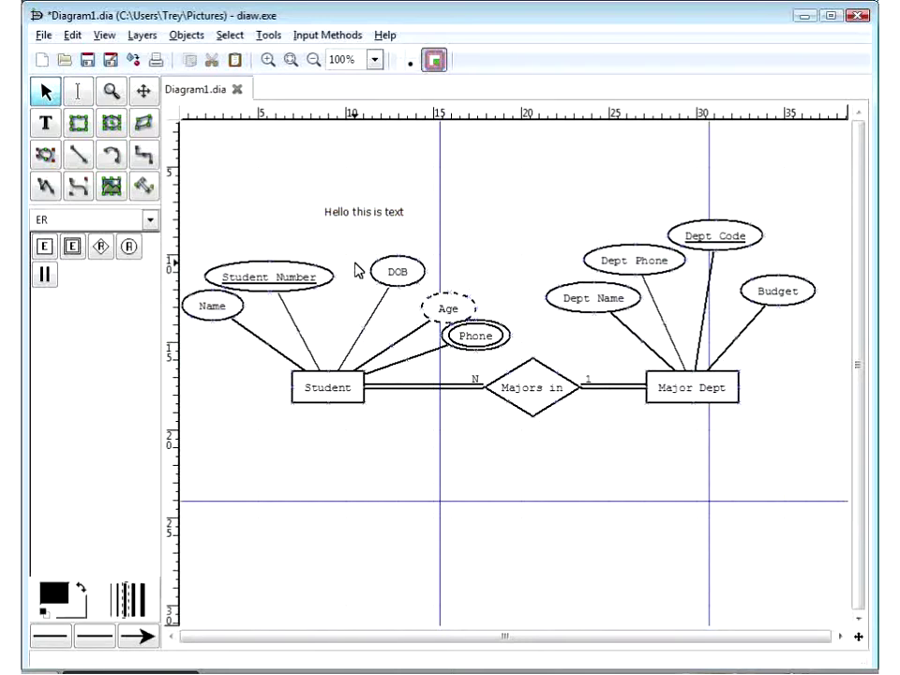
{"action": "left_click_drag", "start_coordinate": [379, 218], "coordinate": [406, 256]}
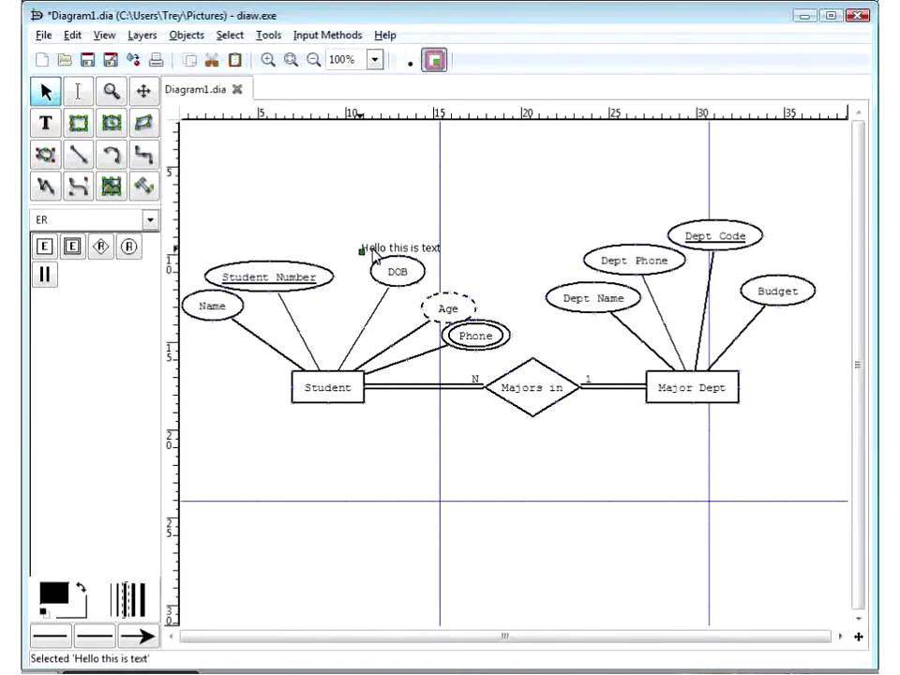
Center-align the note's text and position it just above DOB
{"action": "double_click", "coordinate": [366, 251]}
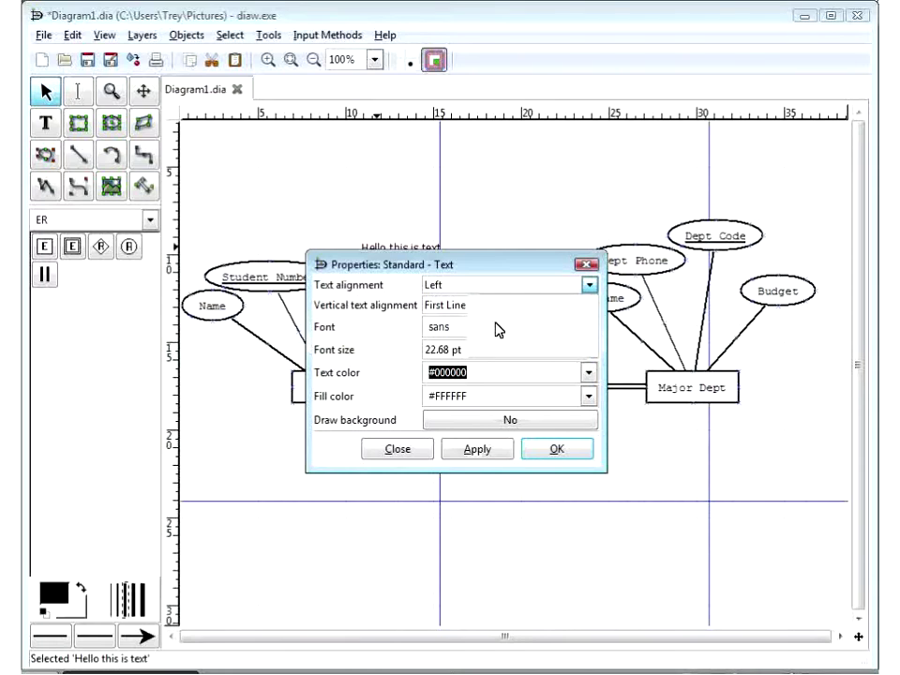
{"action": "left_click", "coordinate": [562, 446]}
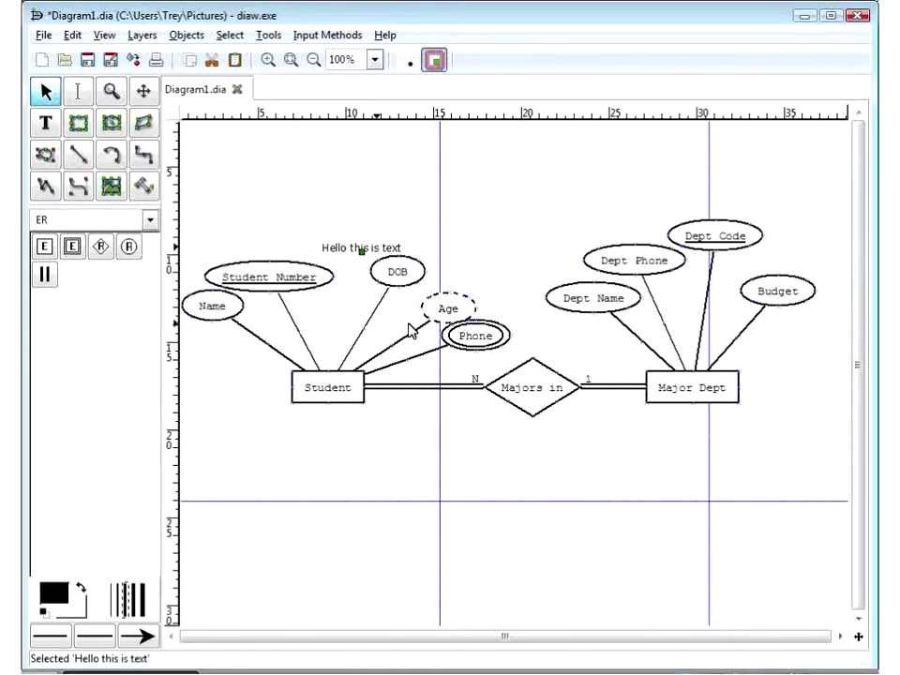
{"action": "left_click_drag", "start_coordinate": [352, 252], "coordinate": [388, 246]}
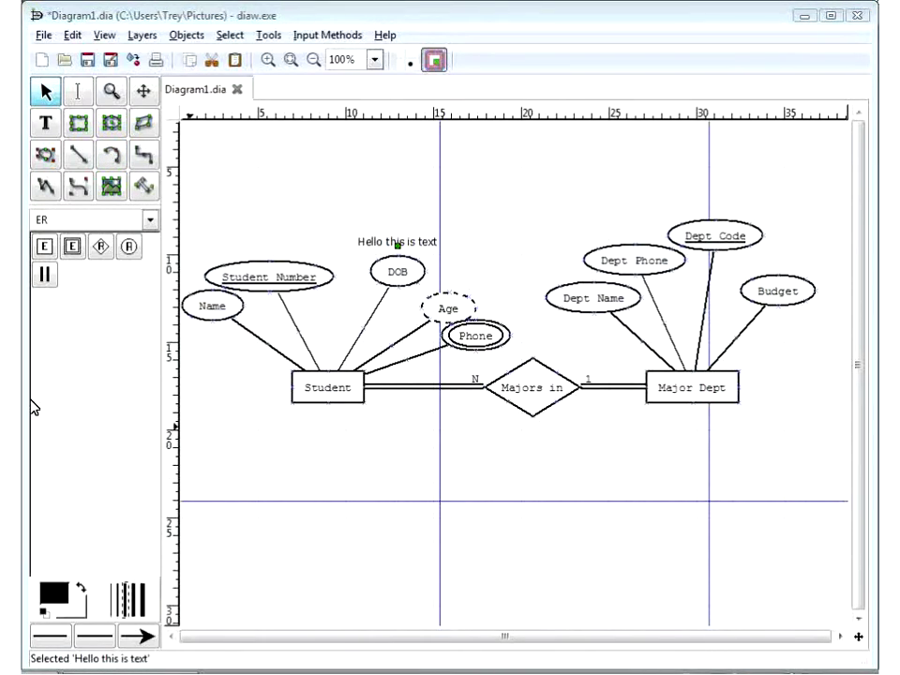
Draw a small arc and set its end arrow to none
{"action": "left_click", "coordinate": [116, 159]}
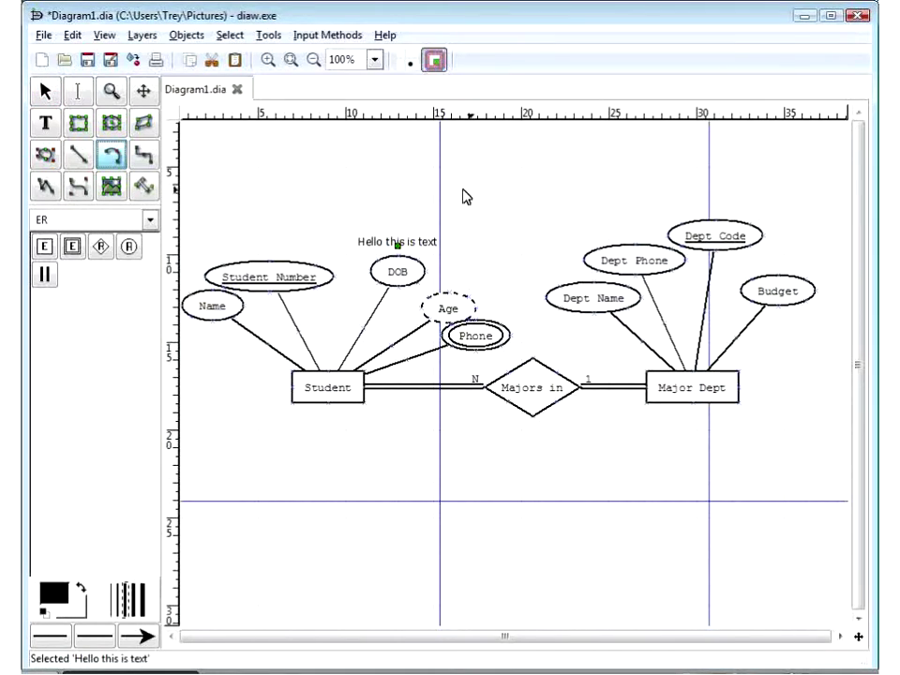
{"action": "left_click_drag", "start_coordinate": [512, 199], "coordinate": [528, 225]}
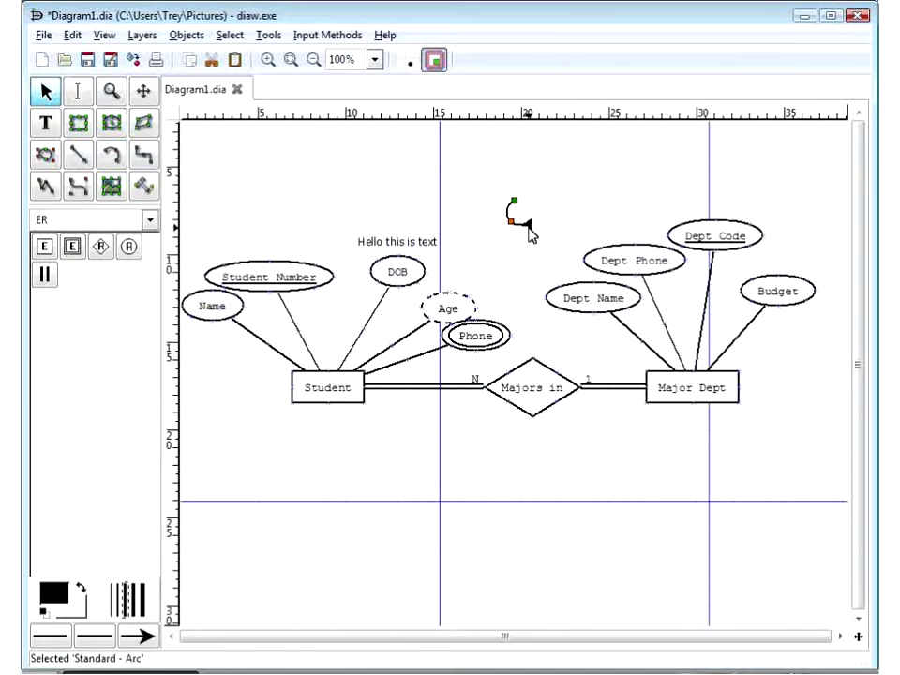
{"action": "double_click", "coordinate": [528, 229]}
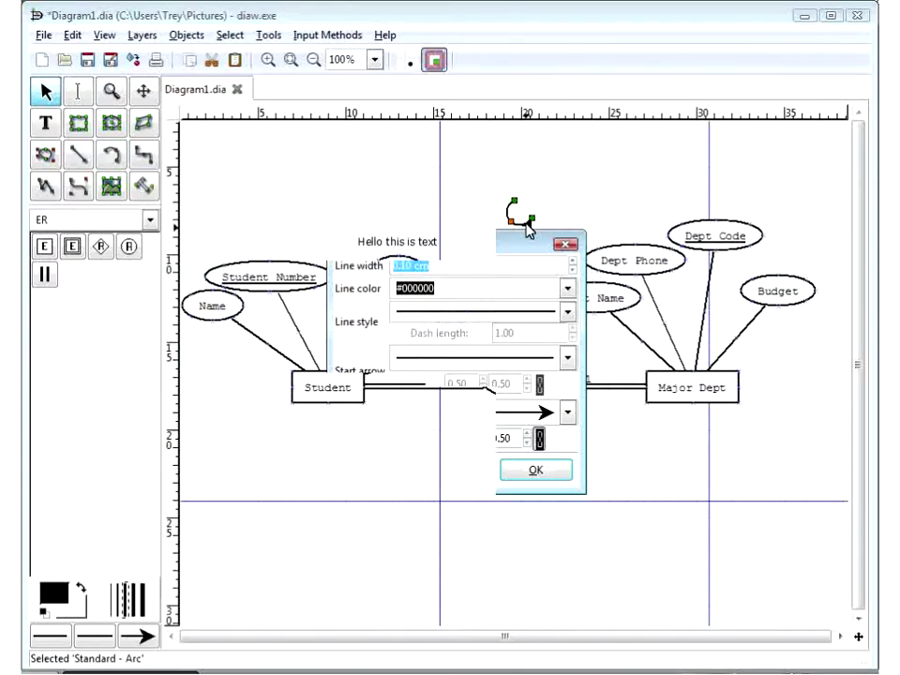
{"action": "left_click", "coordinate": [514, 422]}
{"action": "left_click", "coordinate": [476, 380]}
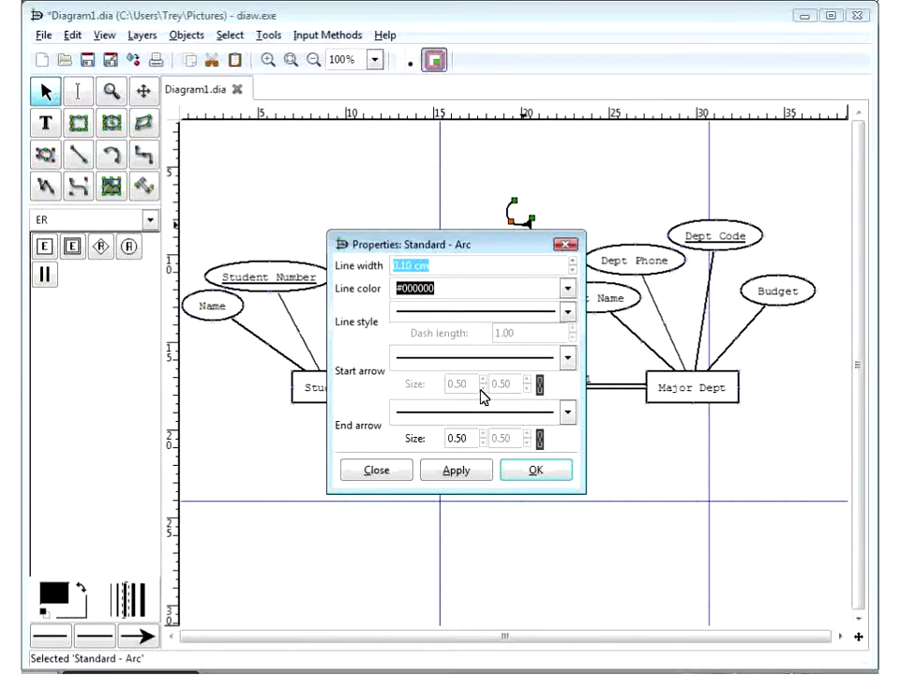
{"action": "left_click", "coordinate": [527, 472]}
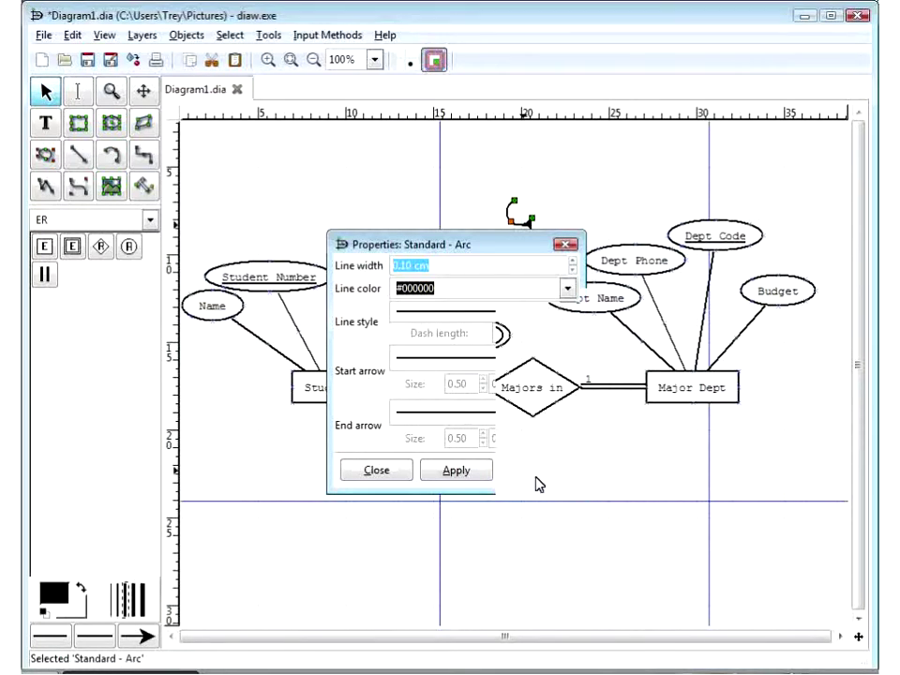
Move the arc below Dept Name and reshape its curve beside the Major Dept lines
{"action": "left_click_drag", "start_coordinate": [534, 225], "coordinate": [647, 323]}
{"action": "left_click_drag", "start_coordinate": [595, 358], "coordinate": [616, 344]}
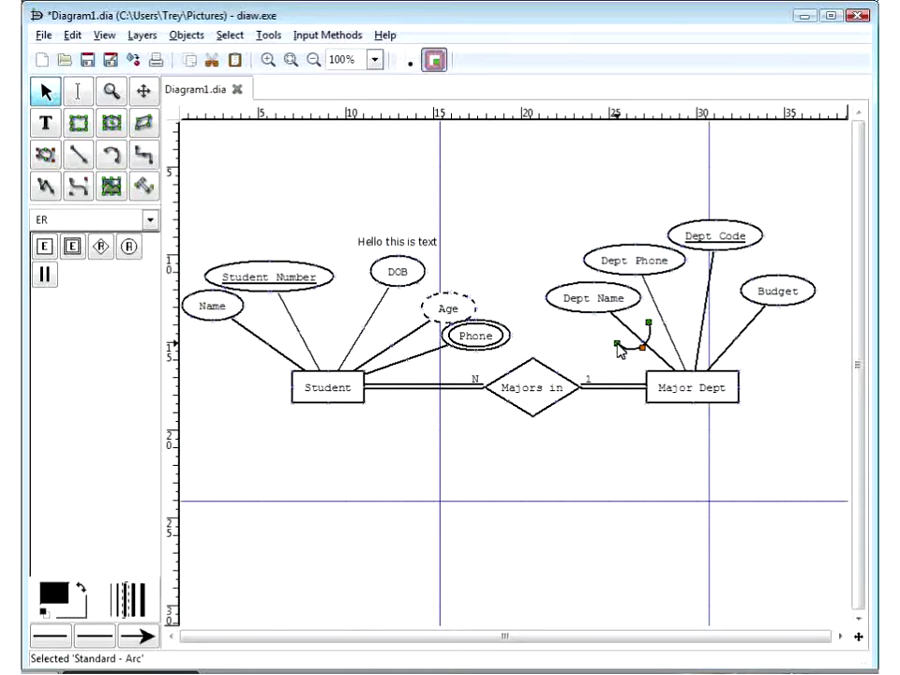
{"action": "left_click", "coordinate": [647, 353]}
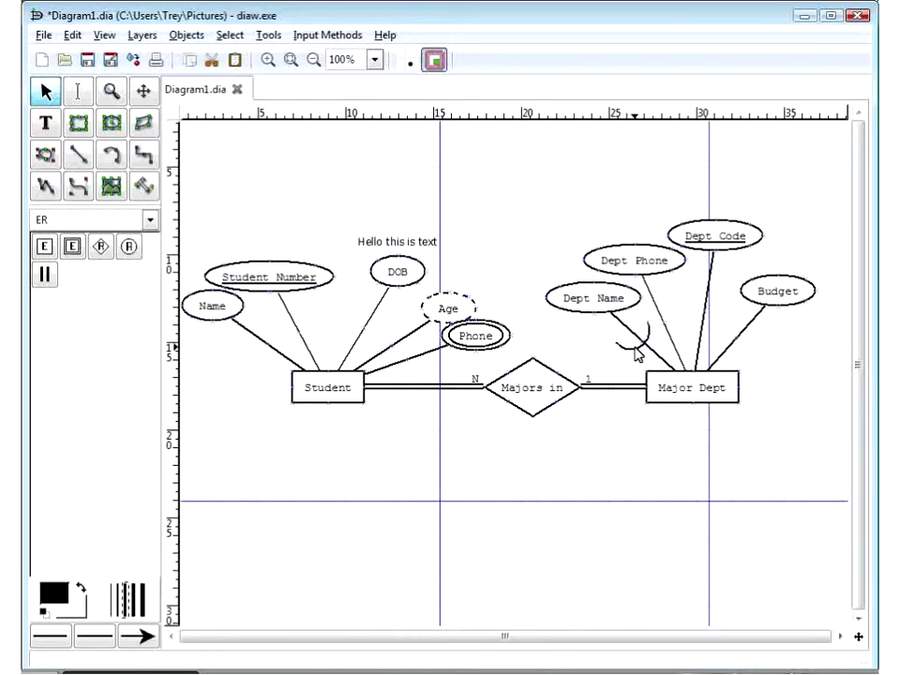
{"action": "left_click", "coordinate": [638, 349]}
{"action": "left_click_drag", "start_coordinate": [643, 354], "coordinate": [644, 358]}
{"action": "left_click", "coordinate": [616, 377]}
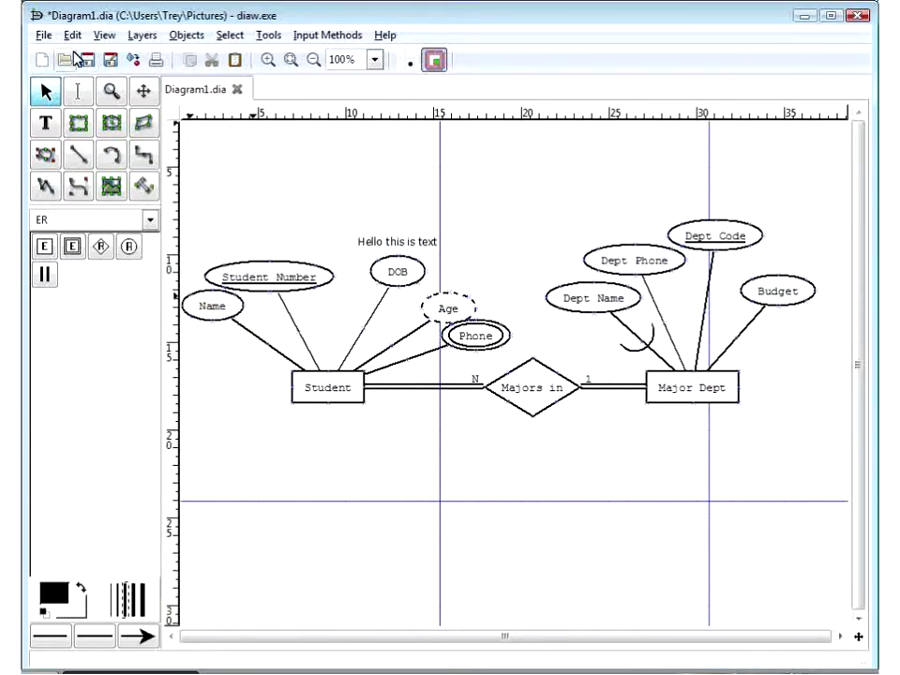
Save the diagram as Diagram1.dia in the Pictures folder using Save As
{"action": "left_click", "coordinate": [44, 37]}
{"action": "left_click", "coordinate": [81, 130]}
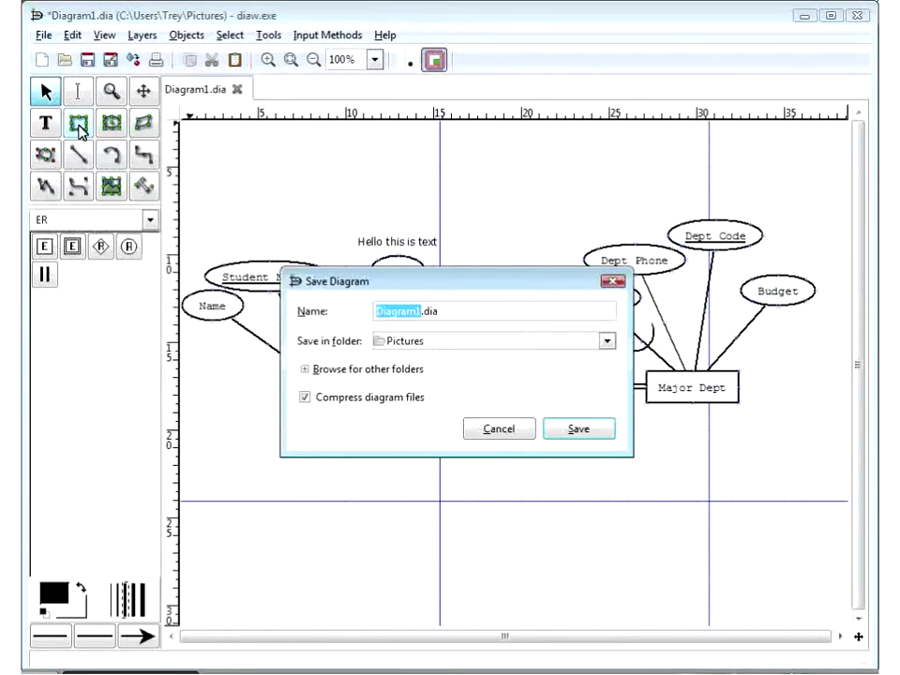
{"action": "left_click", "coordinate": [607, 342]}
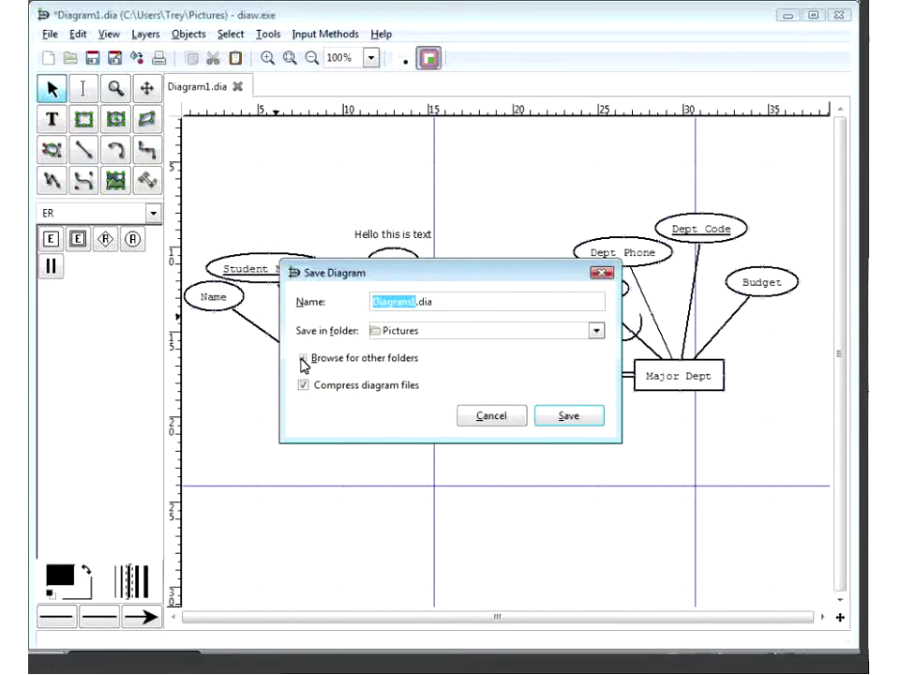
{"action": "left_click", "coordinate": [567, 415]}
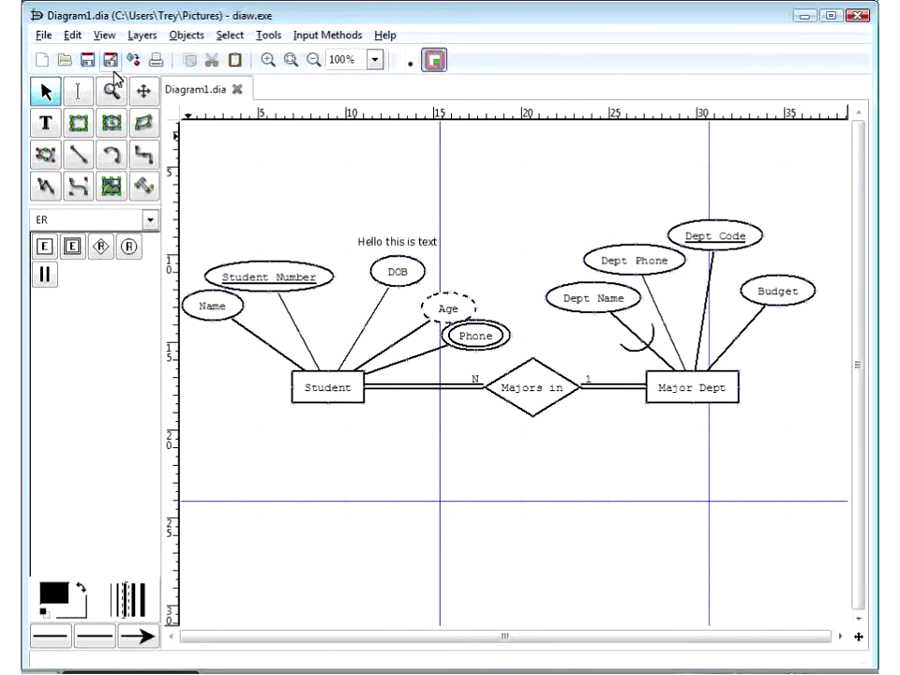
Export the diagram as Diagram1.png using the Cairo PNG (*.png) file type
{"action": "left_click", "coordinate": [44, 36]}
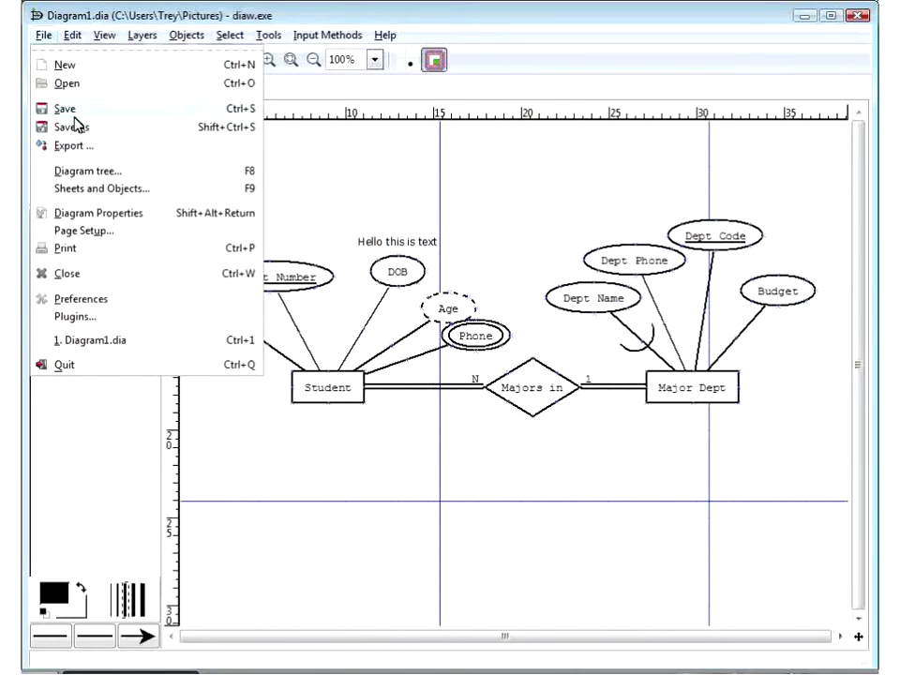
{"action": "left_click", "coordinate": [72, 145]}
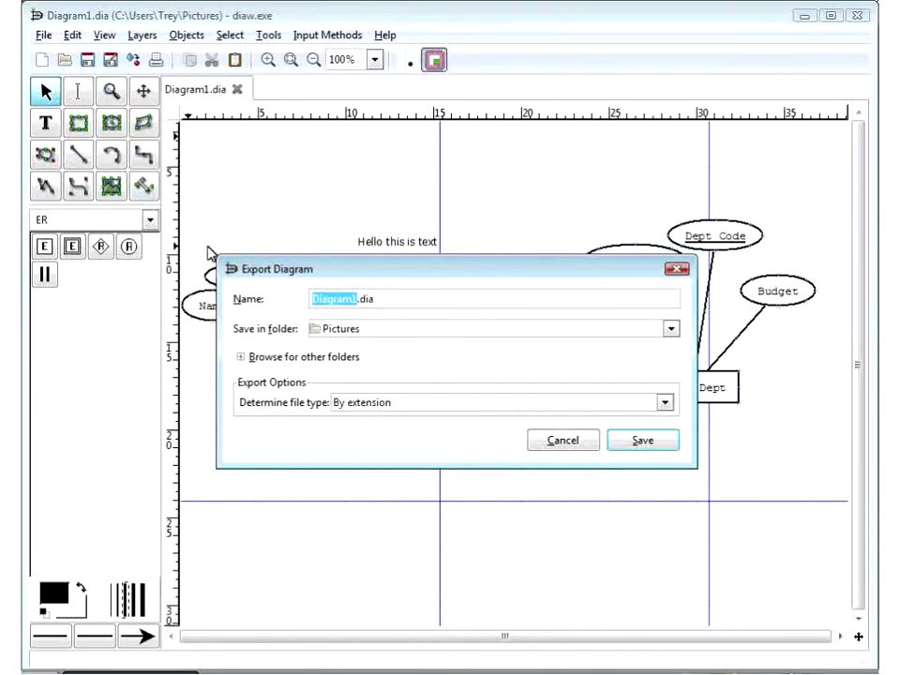
{"action": "left_click", "coordinate": [372, 404]}
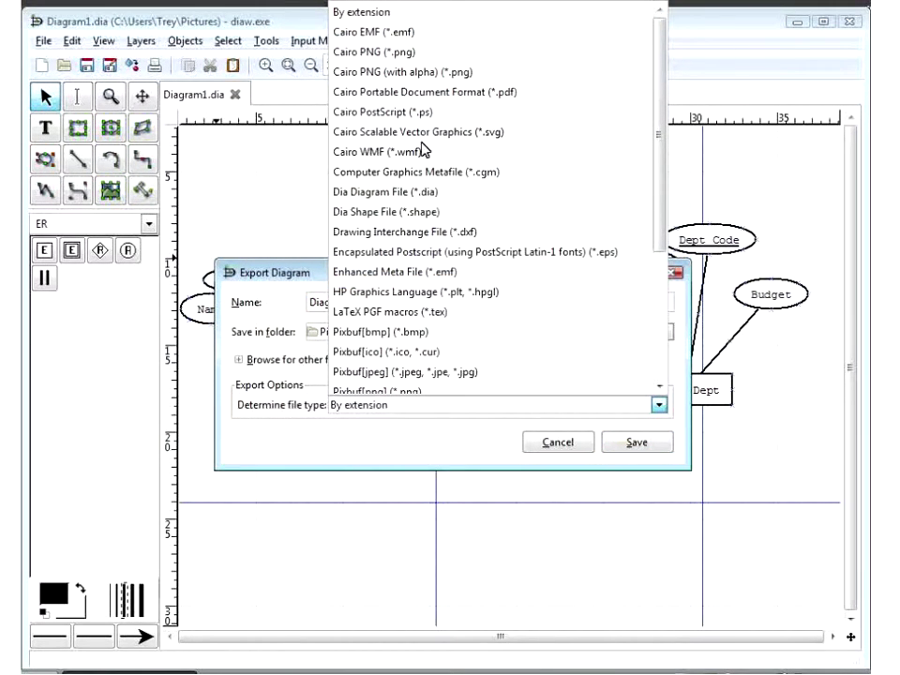
{"action": "left_click", "coordinate": [430, 55]}
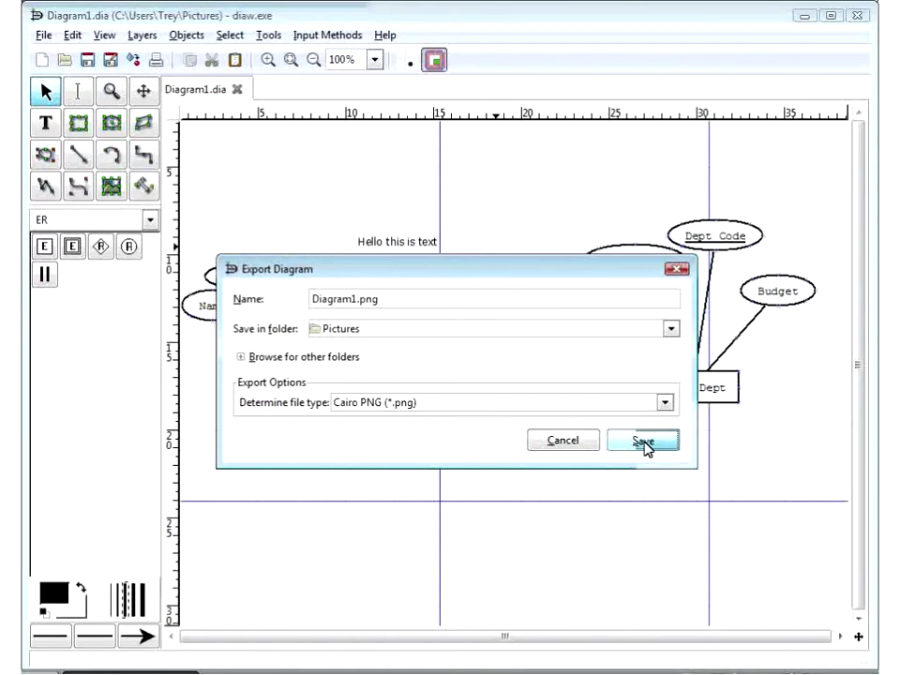
{"action": "left_click", "coordinate": [643, 440]}
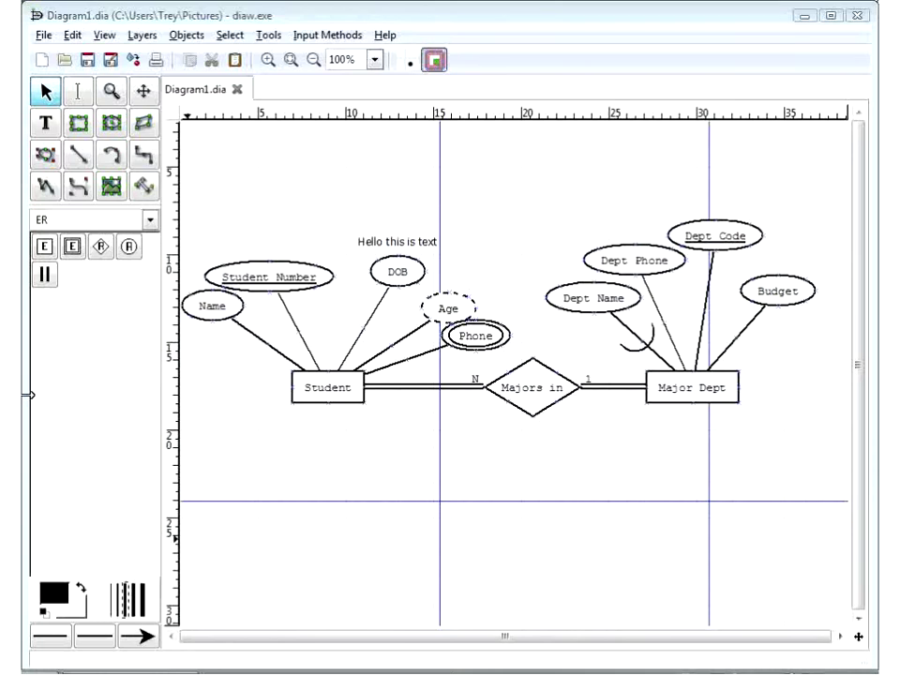
Switch the toolbox shape sheet from ER to Other sheets
{"action": "left_click", "coordinate": [142, 223]}
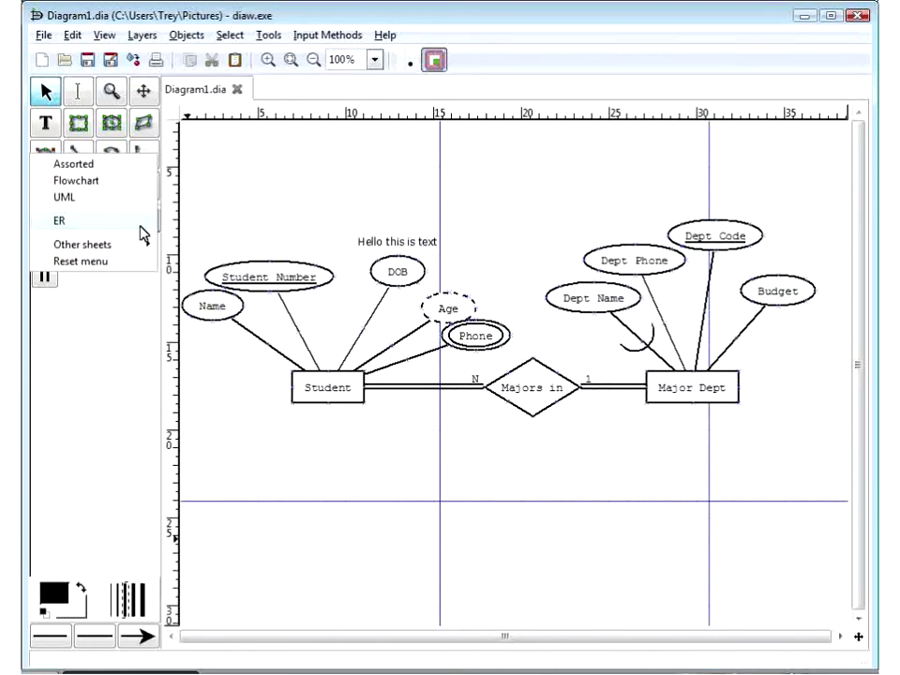
{"action": "mouse_move", "coordinate": [140, 243]}
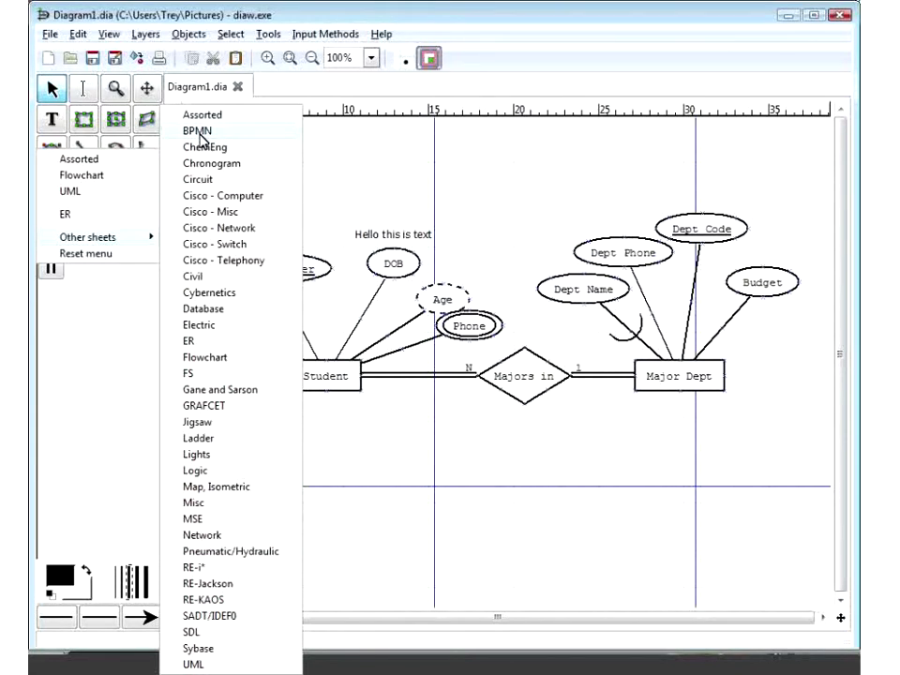
{"action": "left_click", "coordinate": [130, 381]}
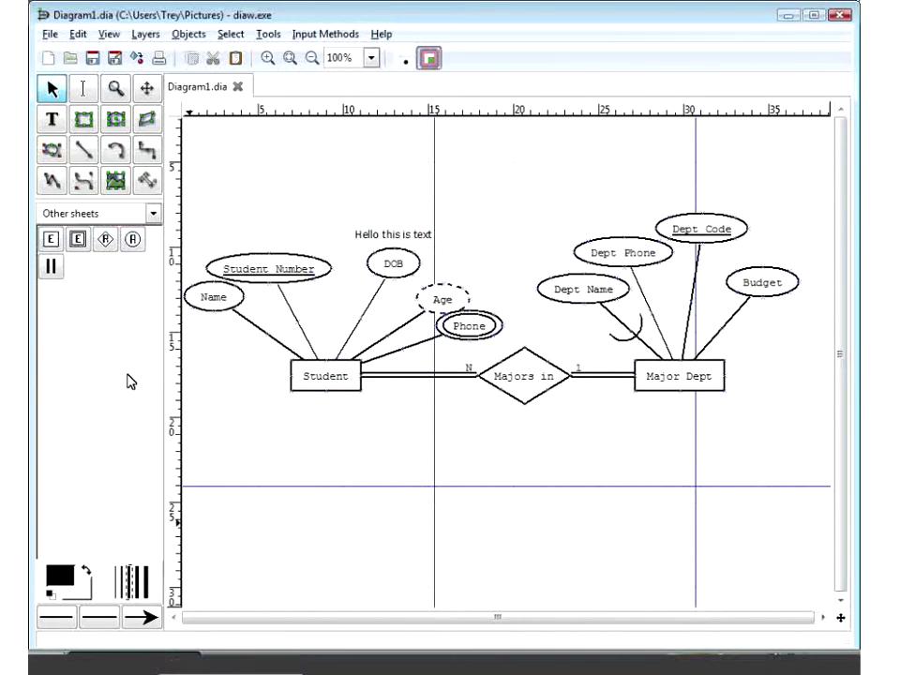